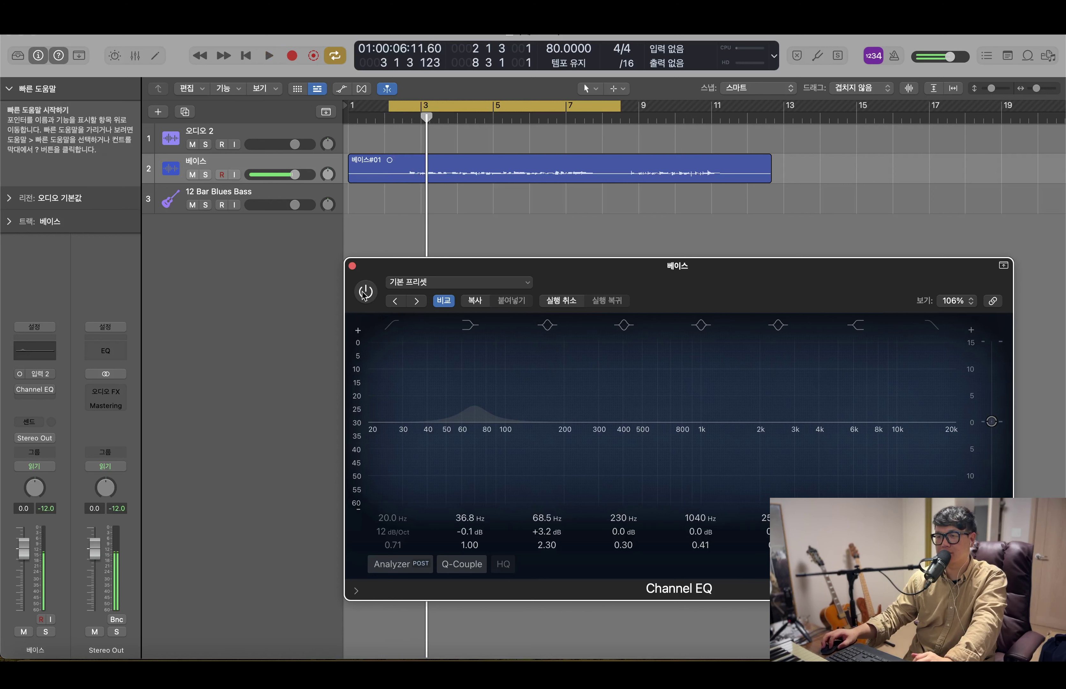
# Enable the bass track's Channel EQ and boost band 3 to about +4.5 dB at 69 Hz while auditioning the bass
pyautogui.click(365, 292)
pyautogui.click(396, 119)
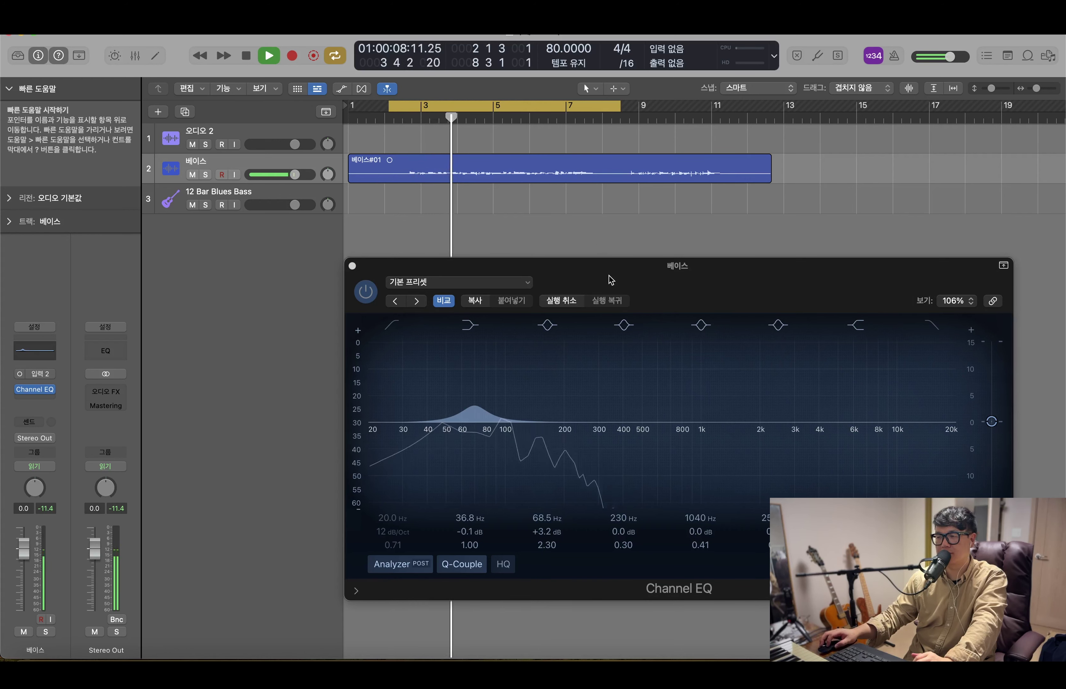
pyautogui.press('space')
pyautogui.moveTo(474, 405); pyautogui.dragTo(475, 407)
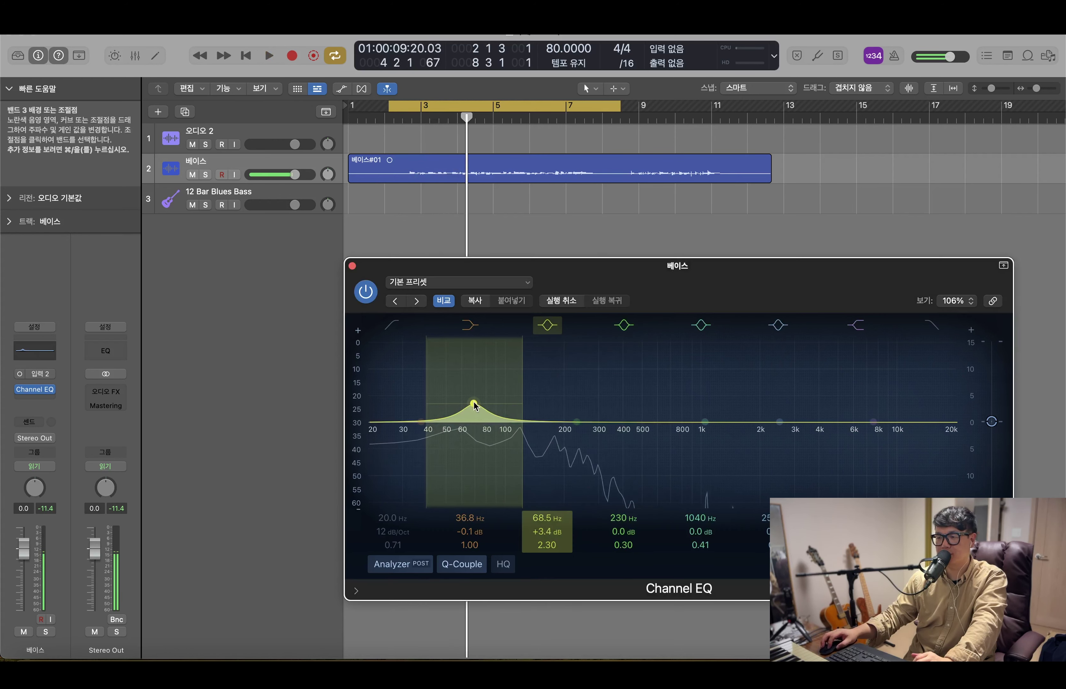
pyautogui.press('space')
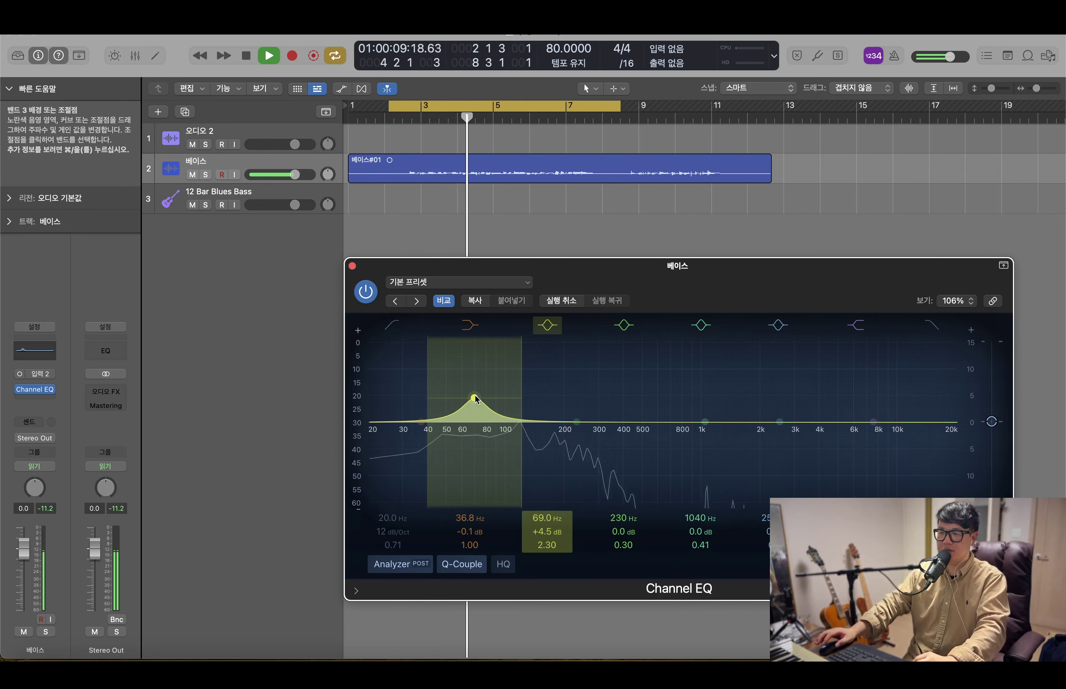
# Audition a band 3 cut of about -6.9 dB at 67.5 Hz against a boost of about +2.8 dB at 69.5 Hz
pyautogui.press('space')
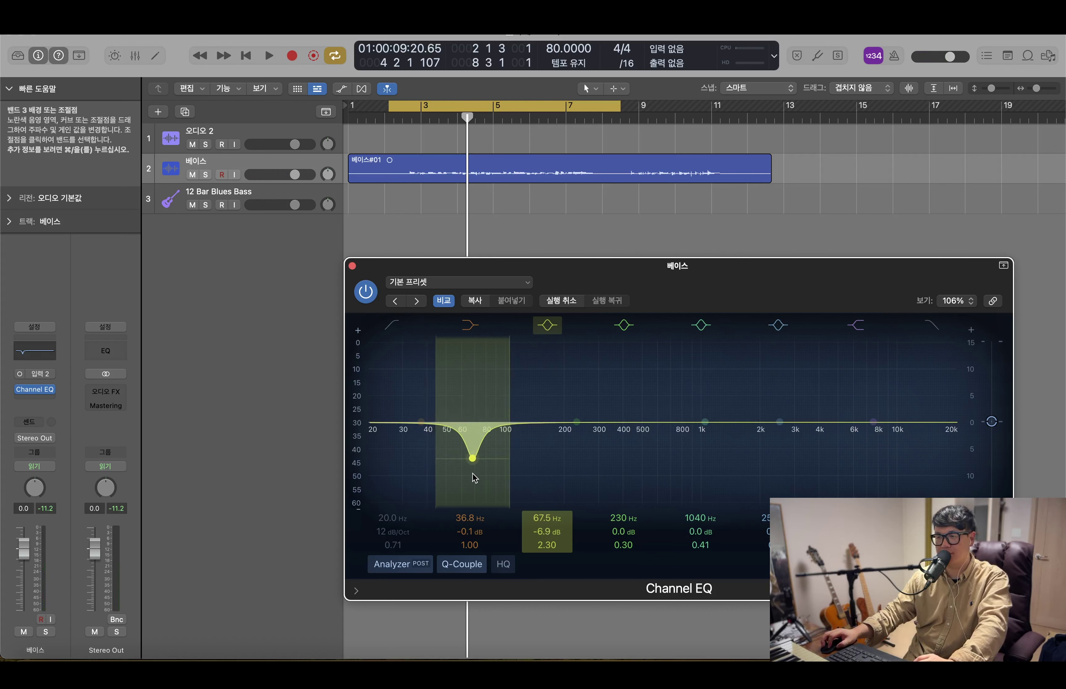
pyautogui.press('space')
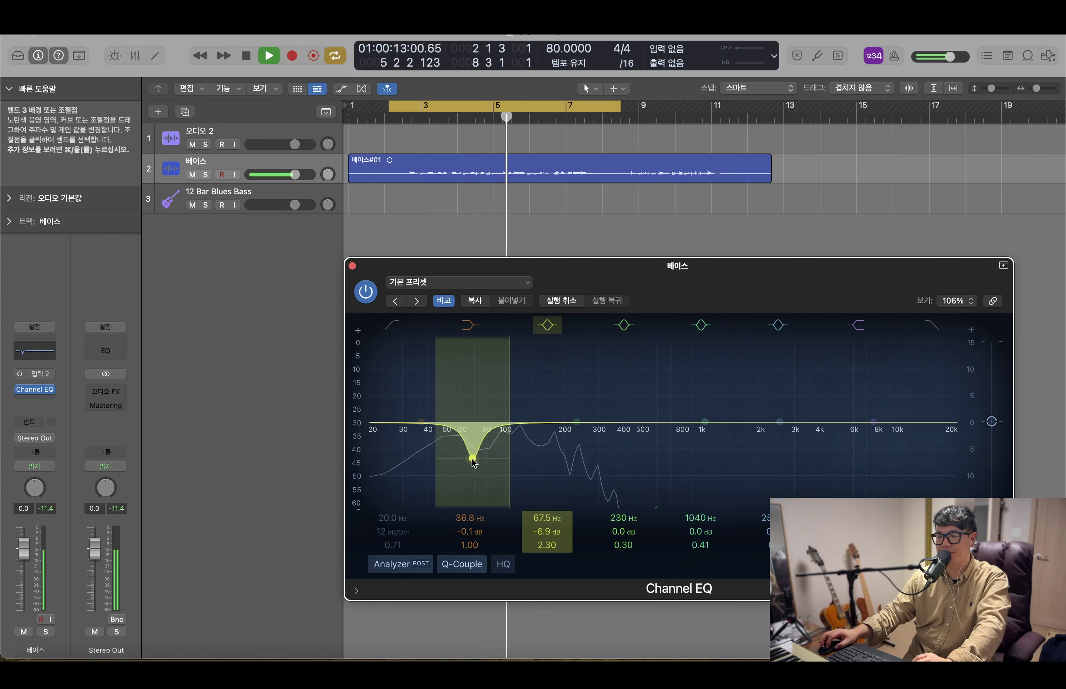
pyautogui.moveTo(474, 462); pyautogui.dragTo(477, 398)
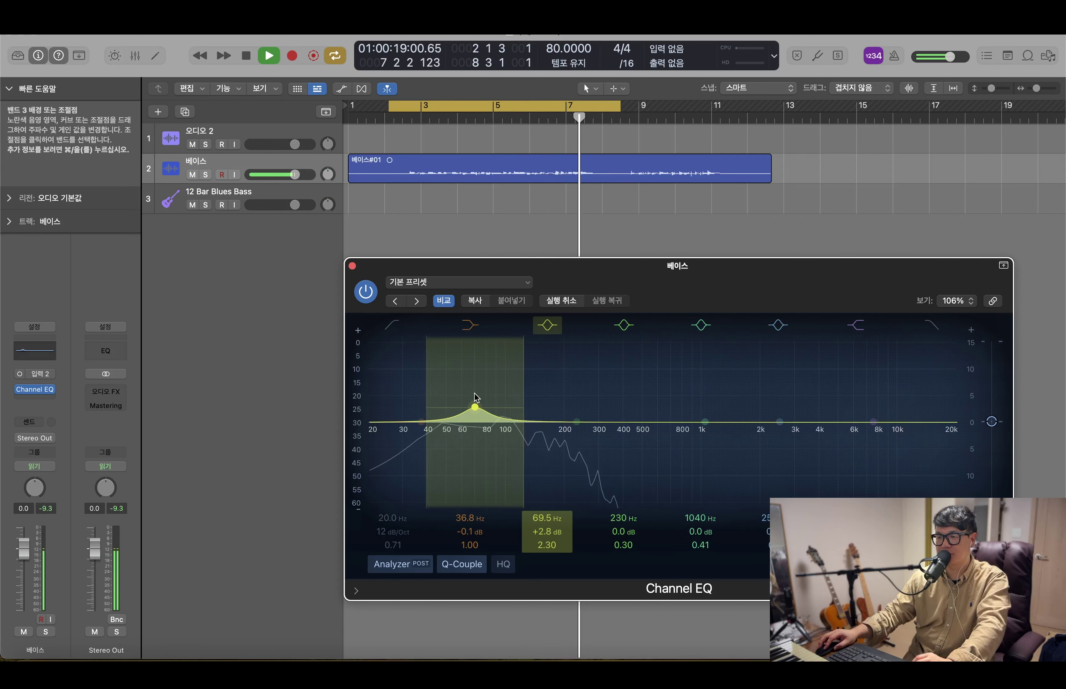
pyautogui.press('space')
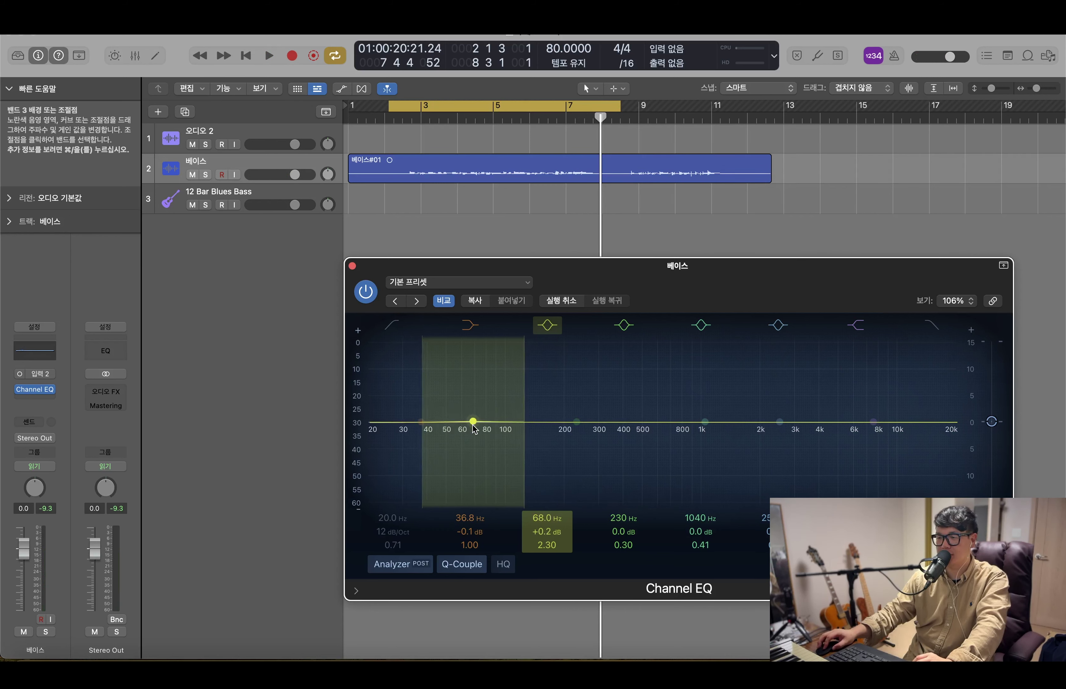
# Move band 3 up to about 148 Hz and boost it by about 3.6 dB during playback
pyautogui.moveTo(473, 426); pyautogui.dragTo(534, 426)
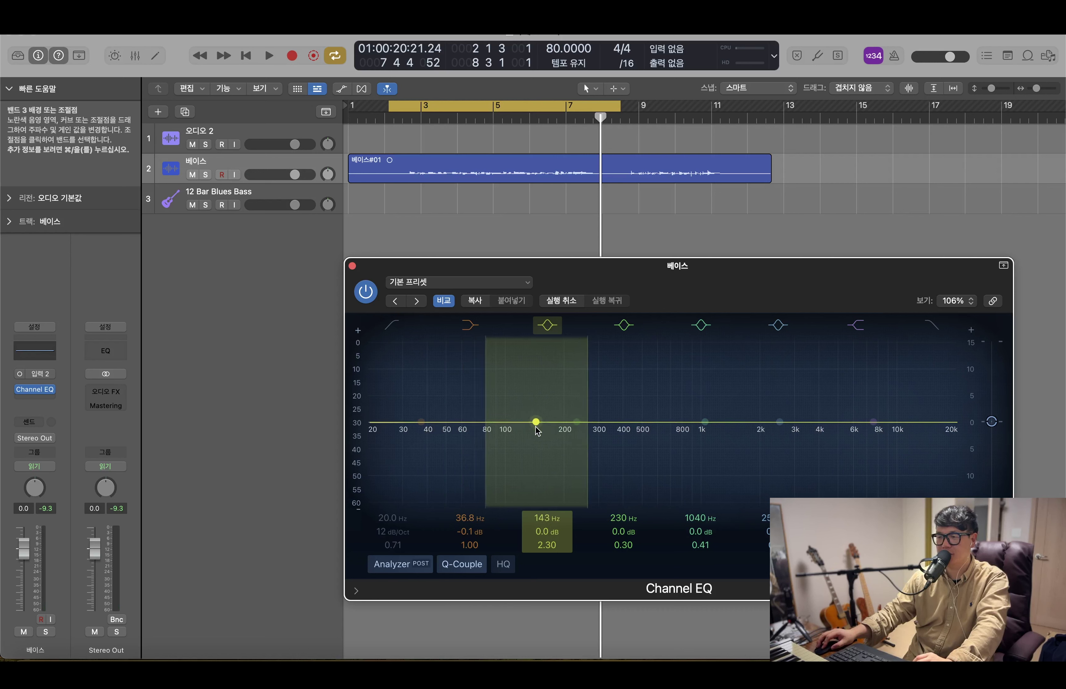
pyautogui.press('space')
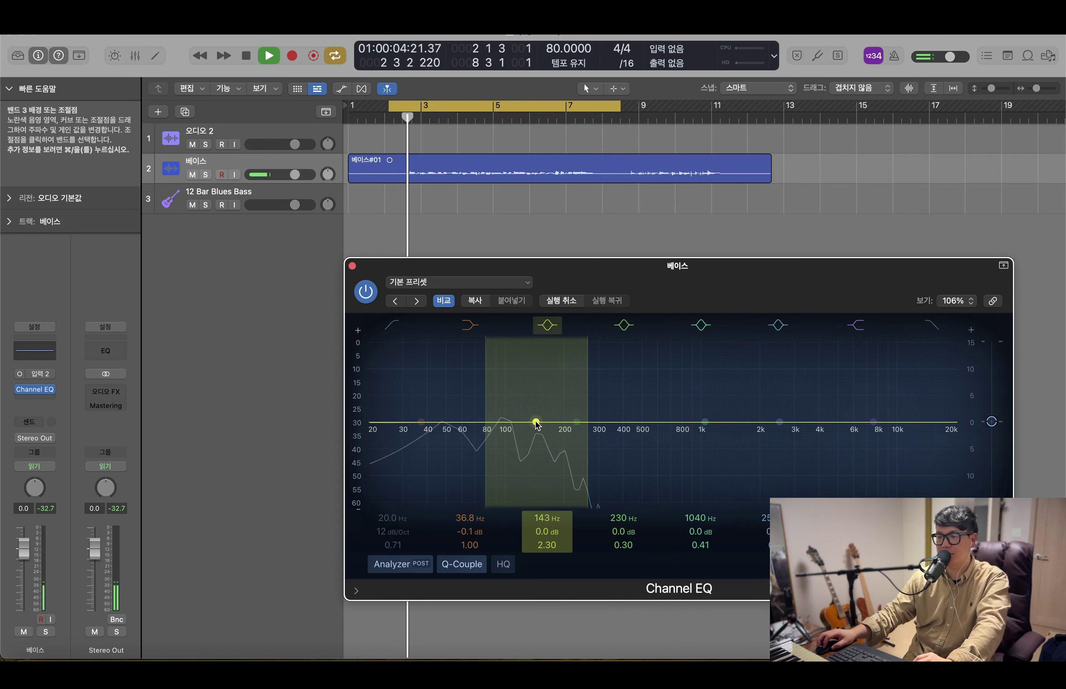
pyautogui.moveTo(536, 425); pyautogui.dragTo(540, 396)
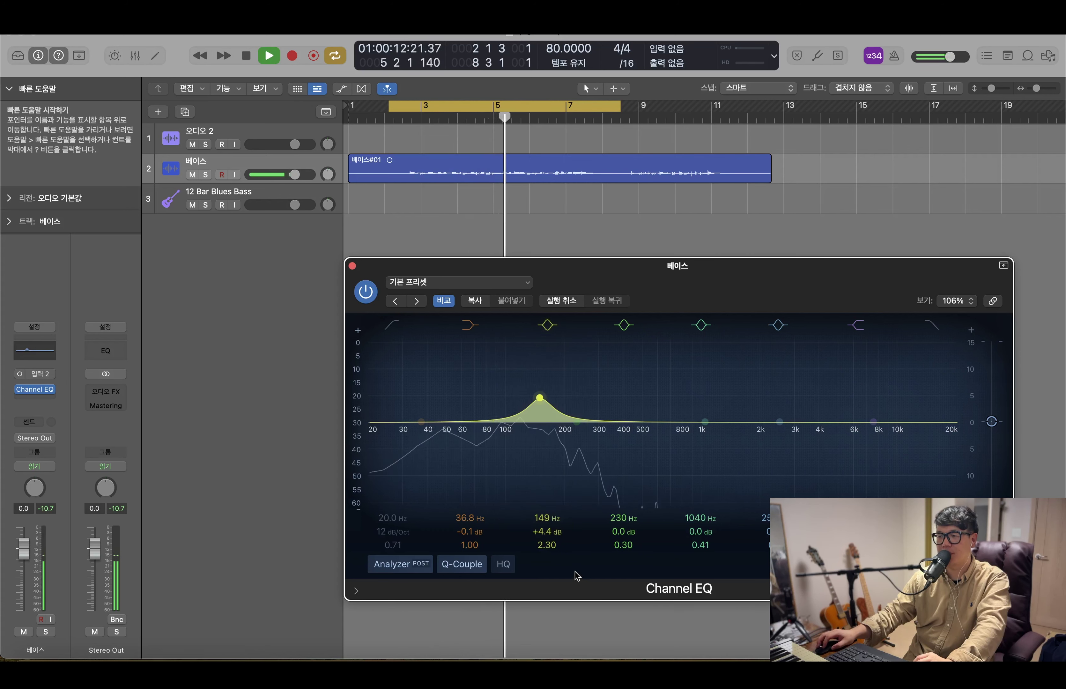
pyautogui.moveTo(542, 404); pyautogui.dragTo(542, 406)
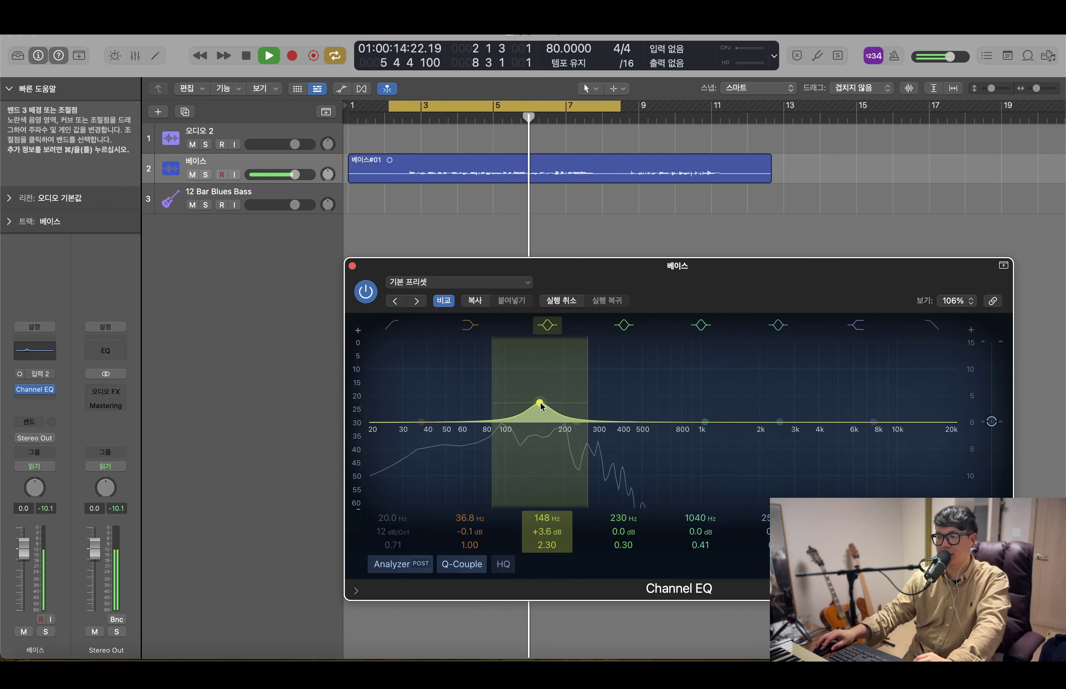
# Play the bass with the Channel EQ bypassed and re-enabled to compare the sound of the 148 Hz boost
pyautogui.click(366, 291)
pyautogui.press('space')
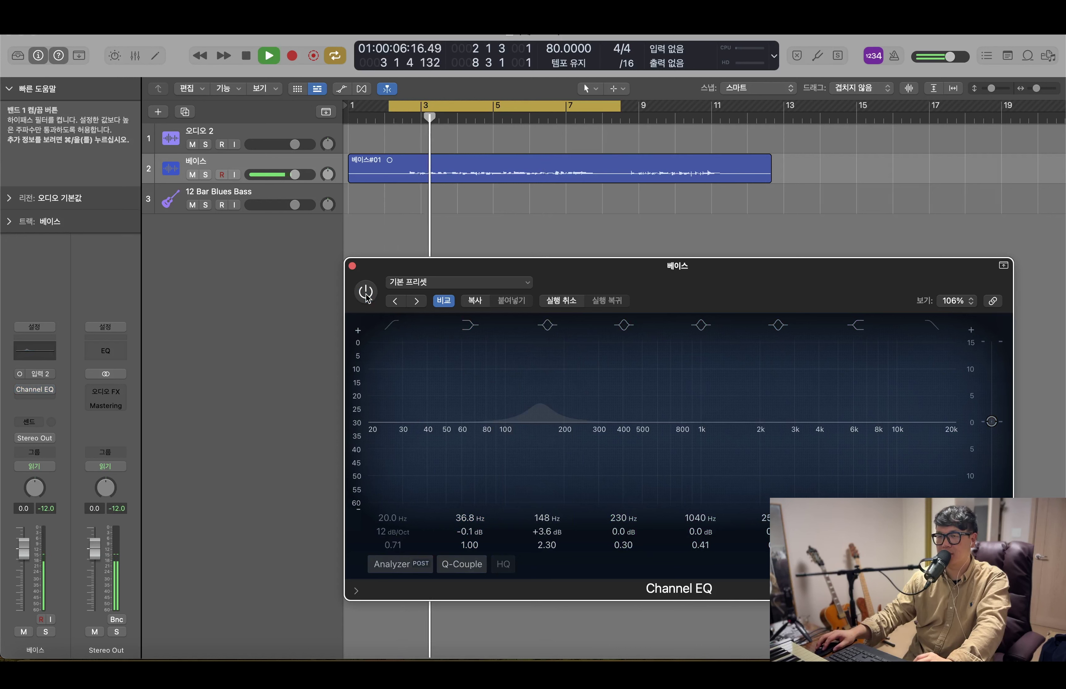
pyautogui.click(365, 291)
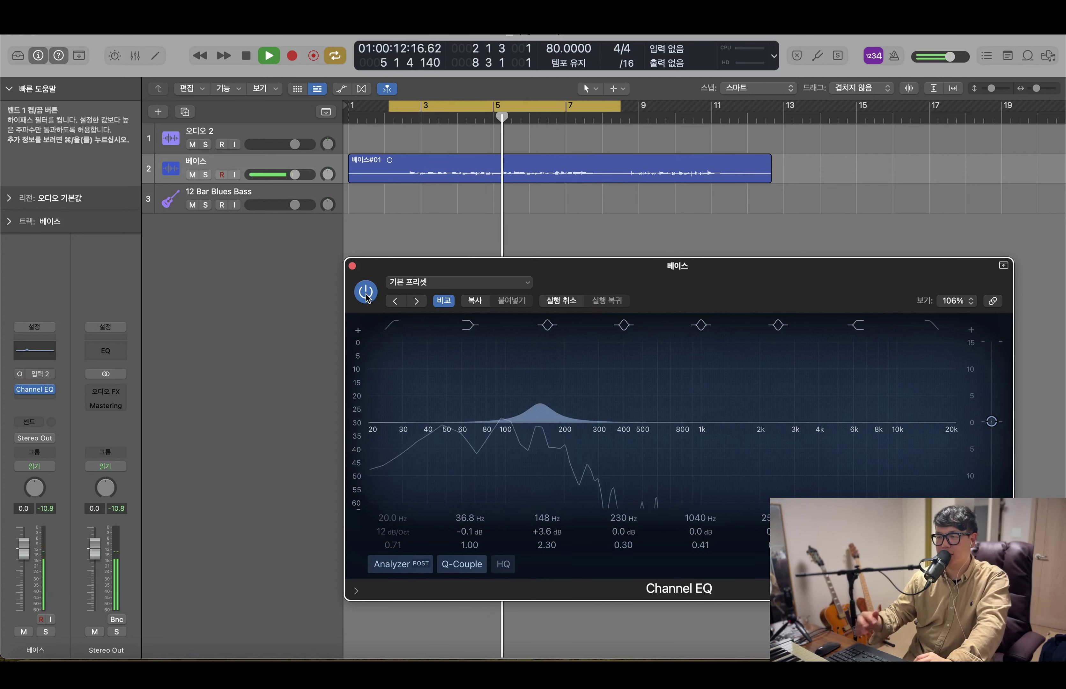
pyautogui.press('space')
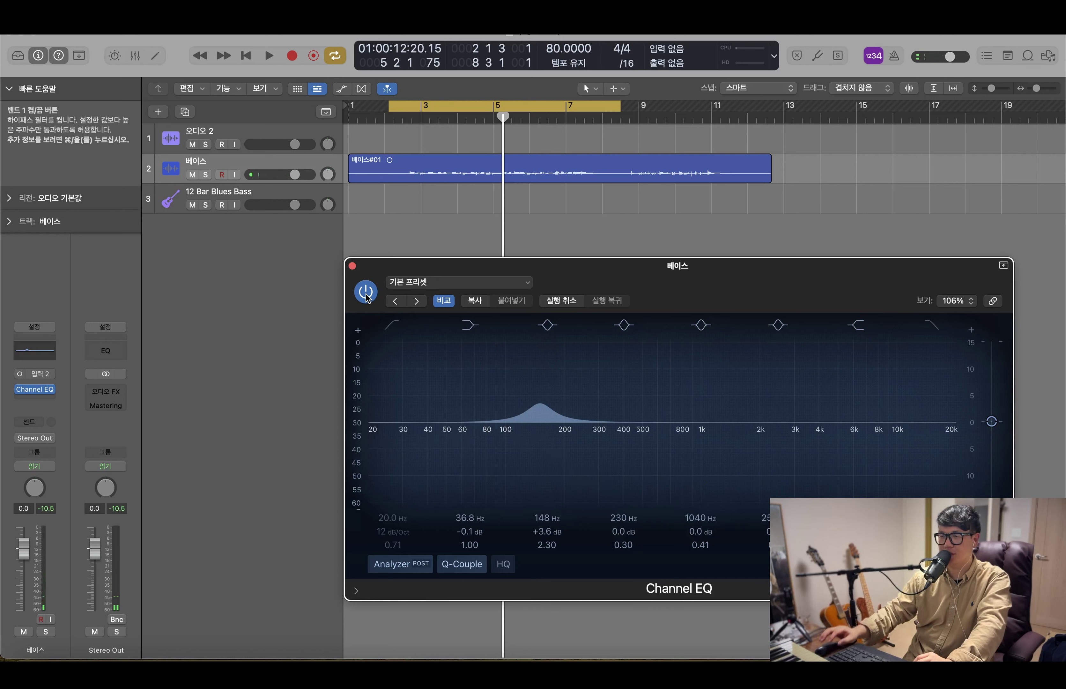
# Cut band 3 to about -7.7 dB at 147 Hz and replay the bass from just before bar 3
pyautogui.press('space')
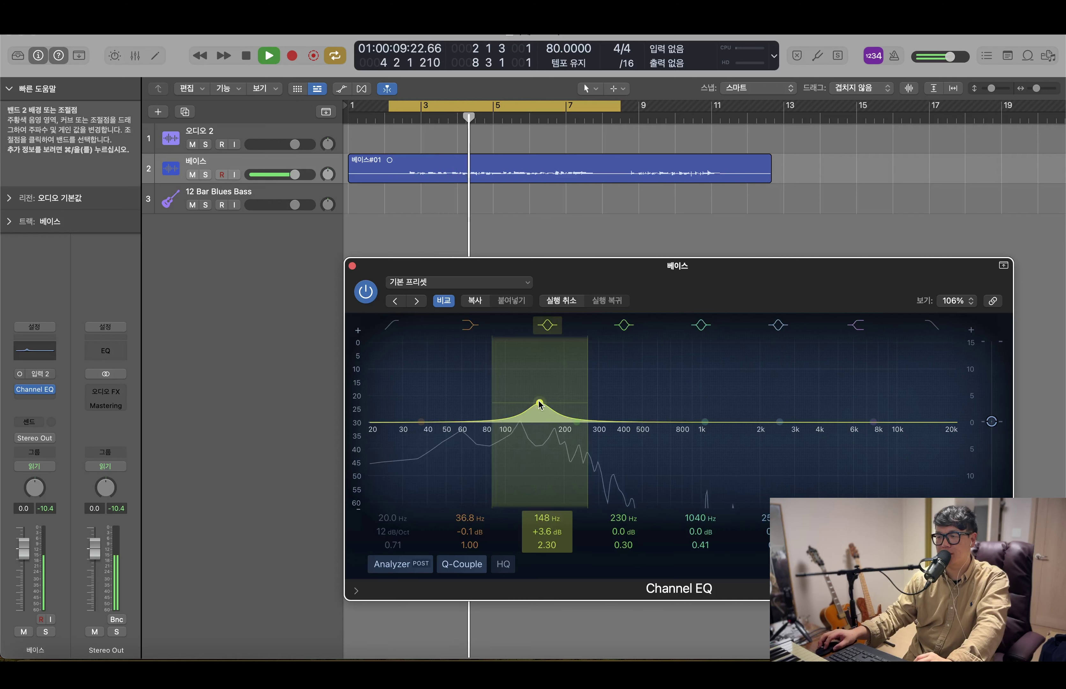
pyautogui.moveTo(540, 405); pyautogui.dragTo(541, 476)
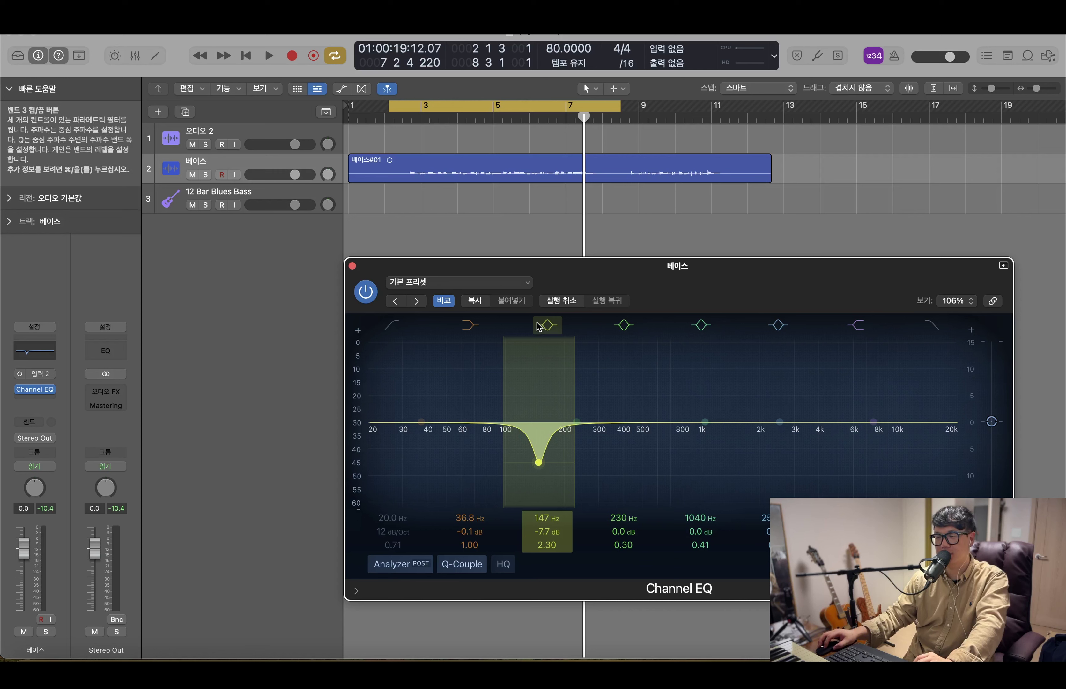
pyautogui.click(417, 118)
pyautogui.press('space')
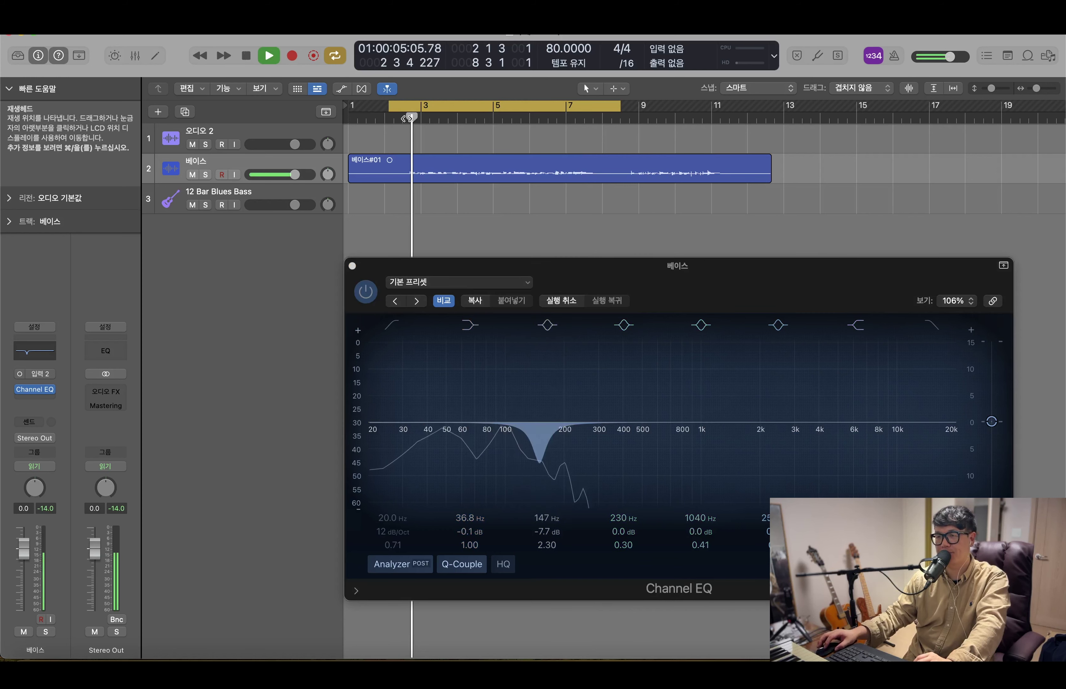
# Raise band 3 to a boost of about +4.0 dB at 149 Hz while listening, and stop playback
pyautogui.click(540, 463)
pyautogui.moveTo(539, 464); pyautogui.dragTo(540, 388)
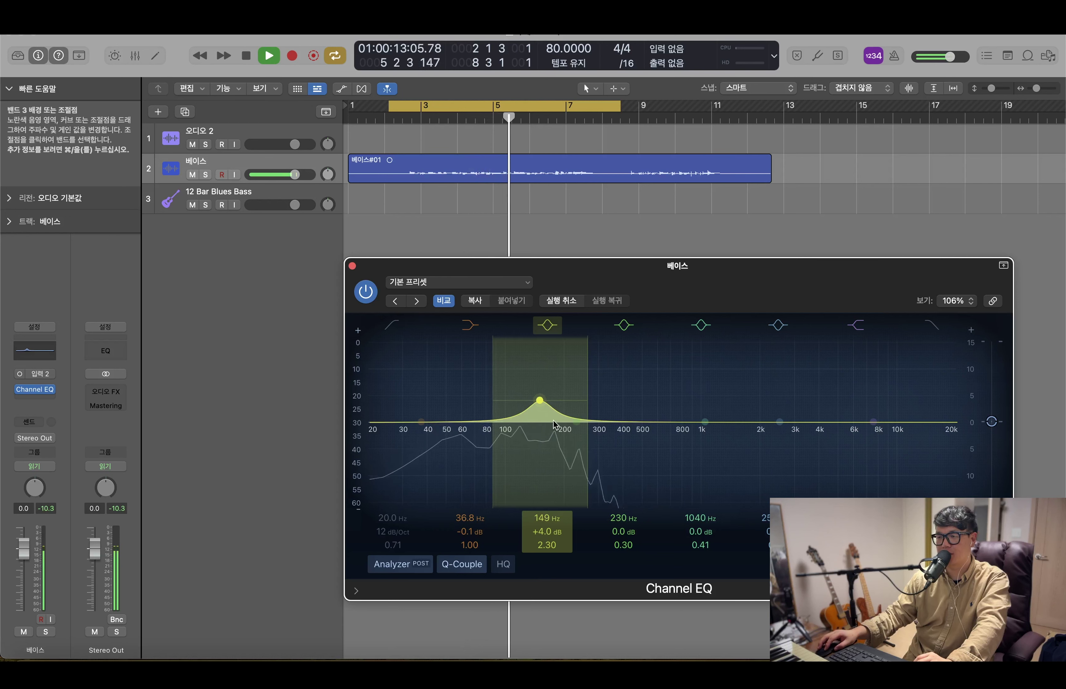
pyautogui.press('space')
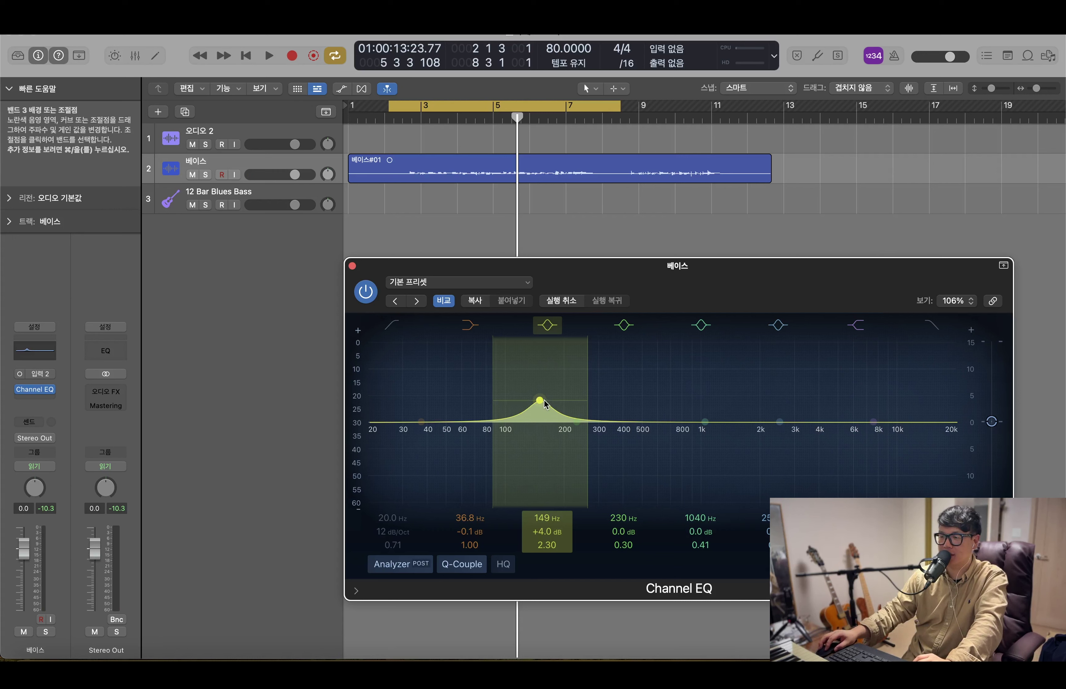
# Sweep the band 3 boost to about 109 Hz and up to about 202 Hz at +3.9 dB during playback
pyautogui.press('space')
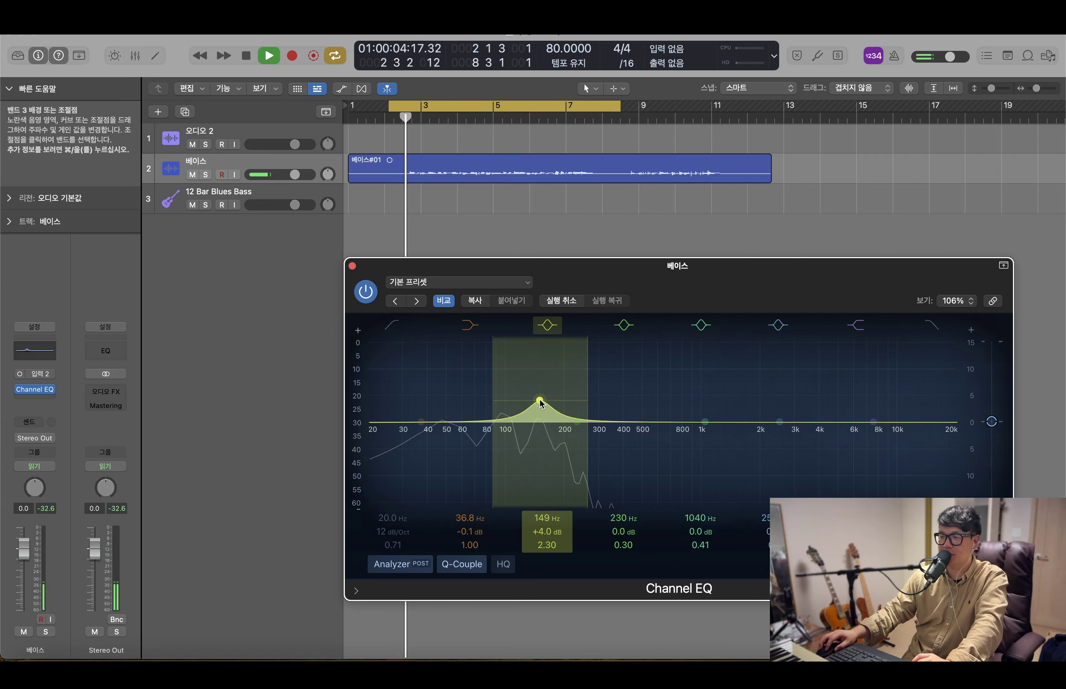
pyautogui.moveTo(540, 403); pyautogui.dragTo(514, 403)
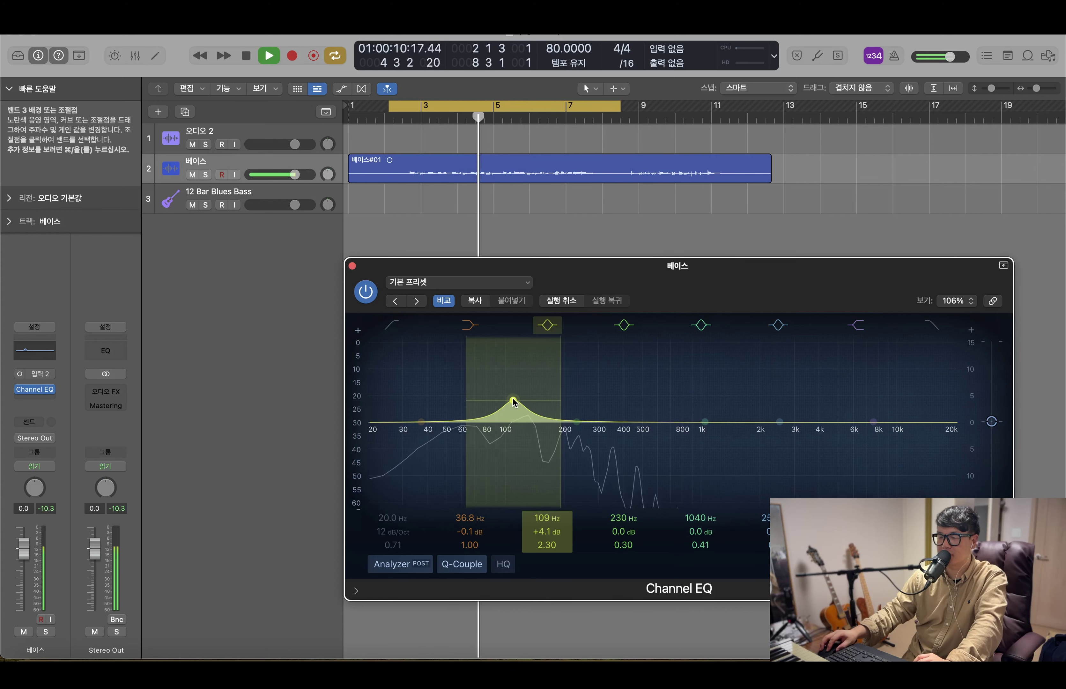
pyautogui.moveTo(514, 402); pyautogui.dragTo(567, 403)
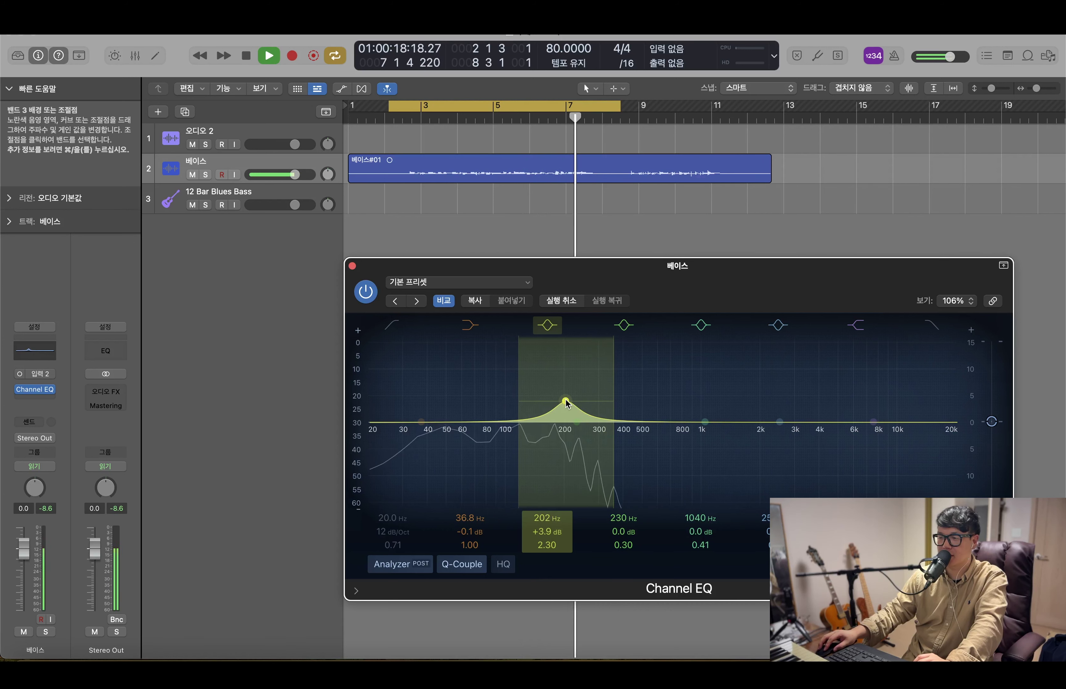
pyautogui.press('space')
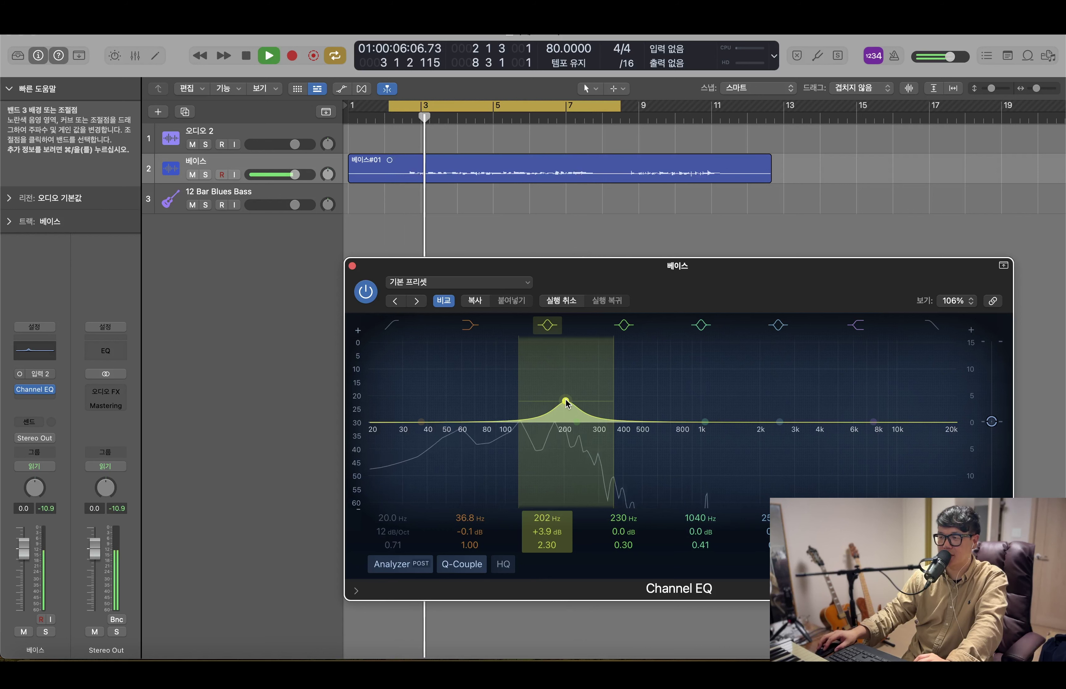
pyautogui.press('space')
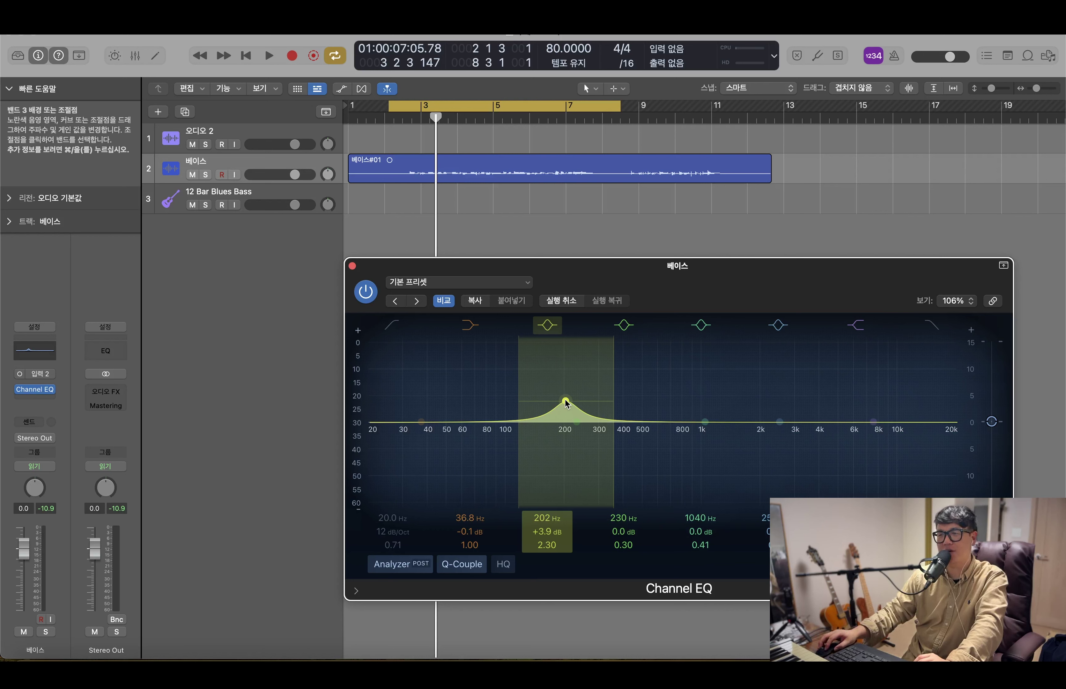
# Move the band 3 boost to about 144 Hz at +4.0 dB and replay the bass from just before bar 3
pyautogui.moveTo(567, 403); pyautogui.dragTo(539, 403)
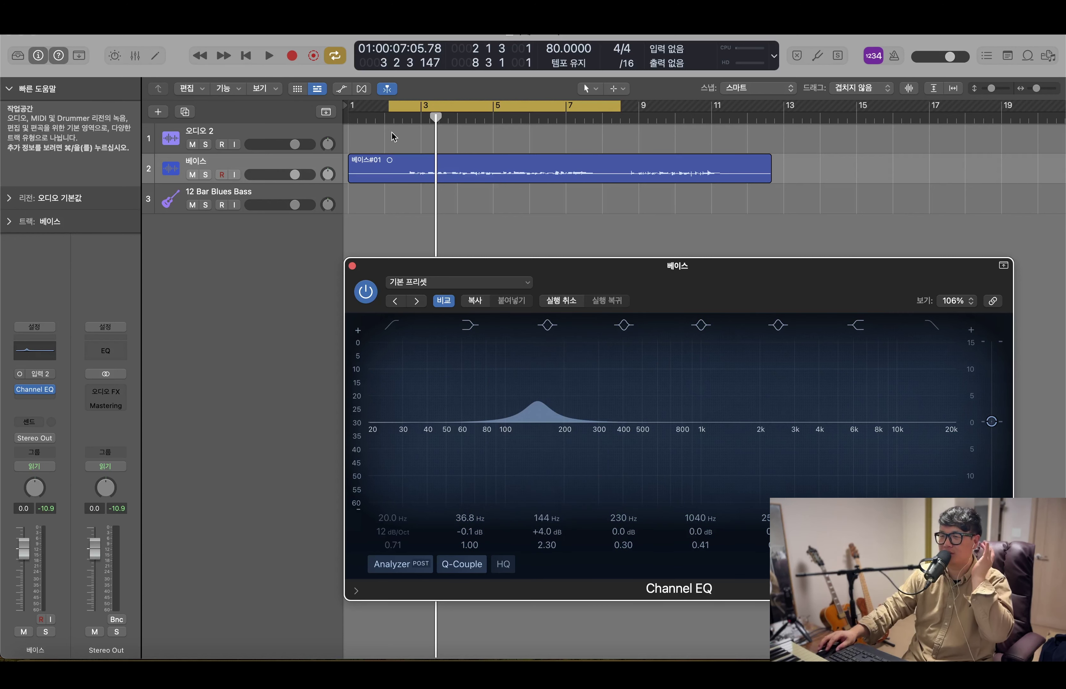
pyautogui.click(405, 118)
pyautogui.press('space')
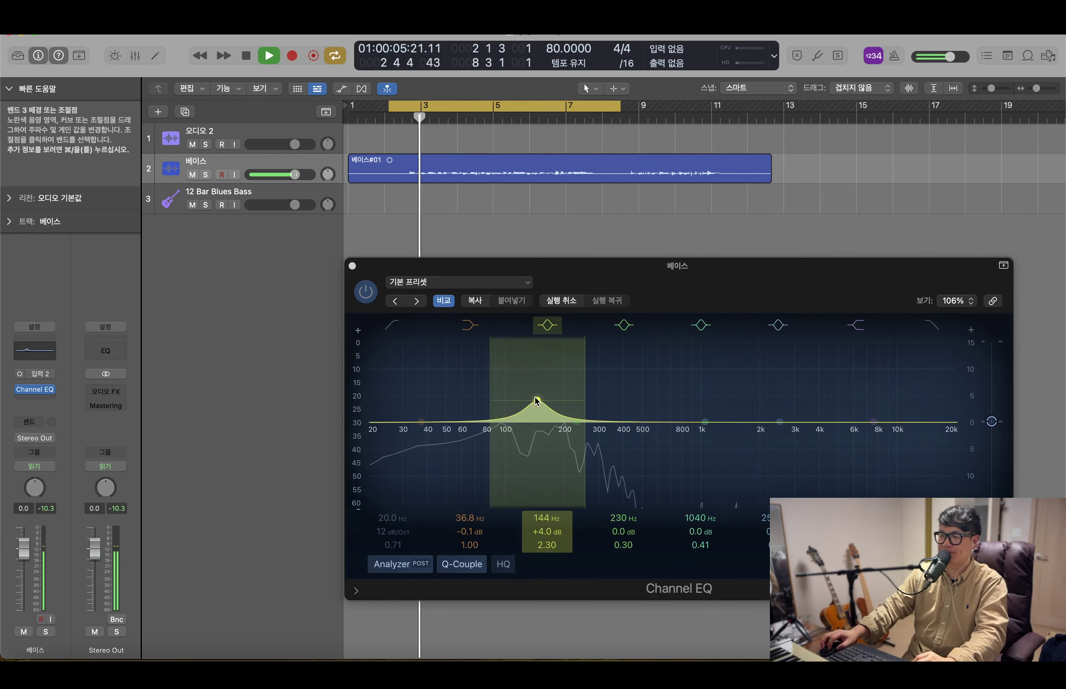
# Move the band 3 boost down to about 69.5 Hz at +3.9 dB and audition the bass
pyautogui.moveTo(539, 401); pyautogui.dragTo(474, 402)
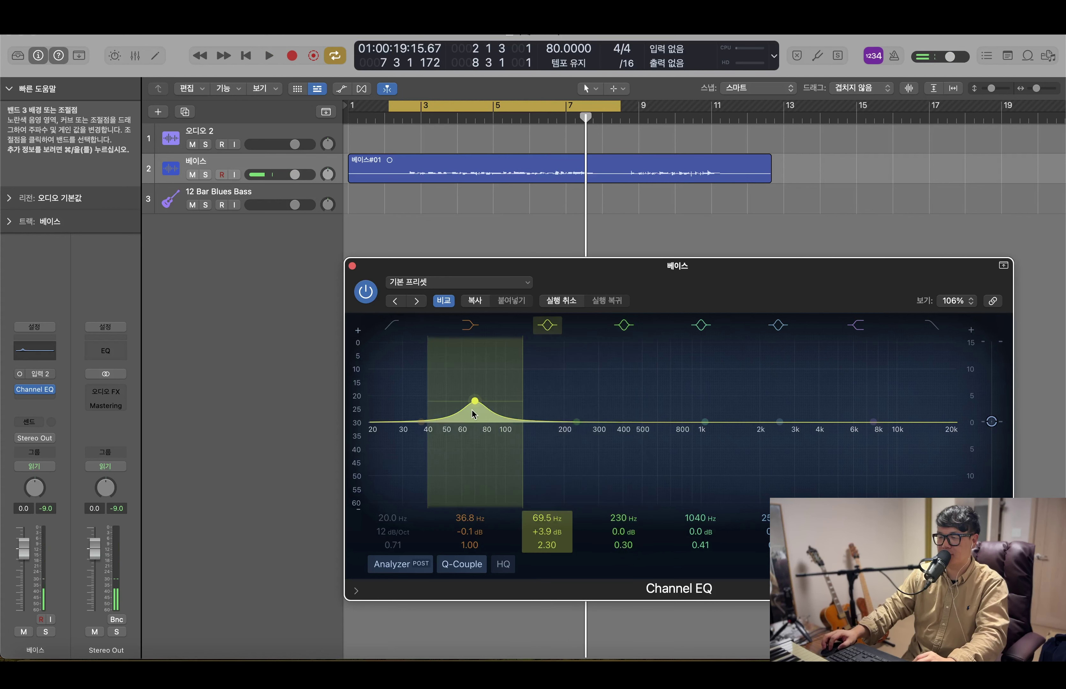
pyautogui.press('space')
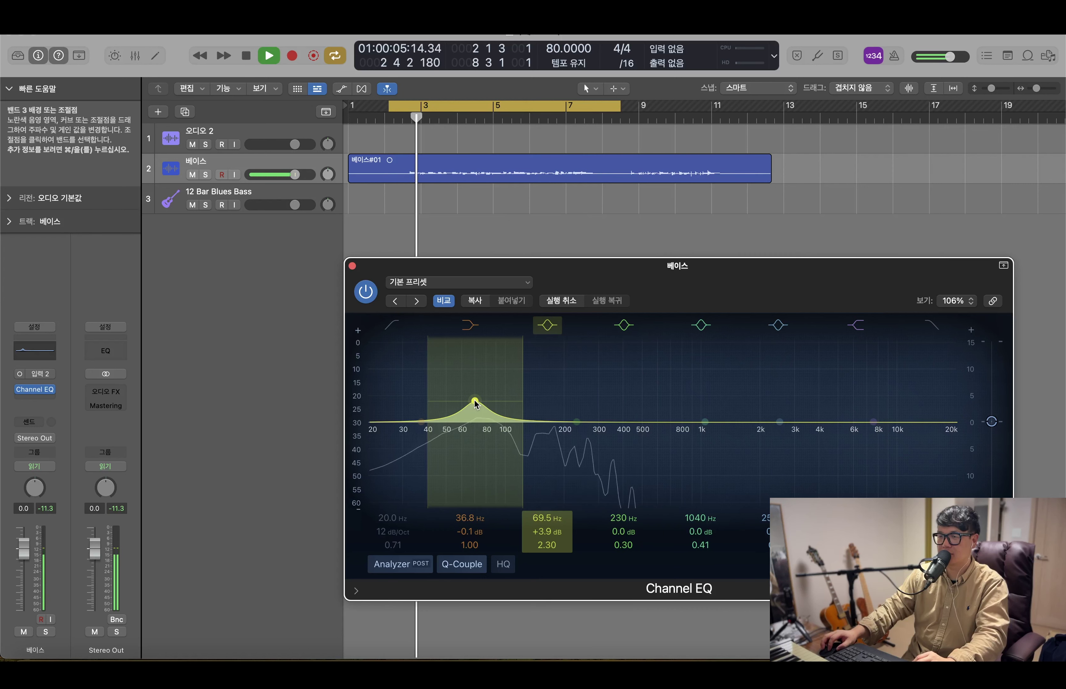
pyautogui.press('space')
# Audition band 3 boosted about 3.7 dB at 145 Hz, and pull it down to about -6.6 dB at 138 Hz
pyautogui.moveTo(475, 403); pyautogui.dragTo(530, 405)
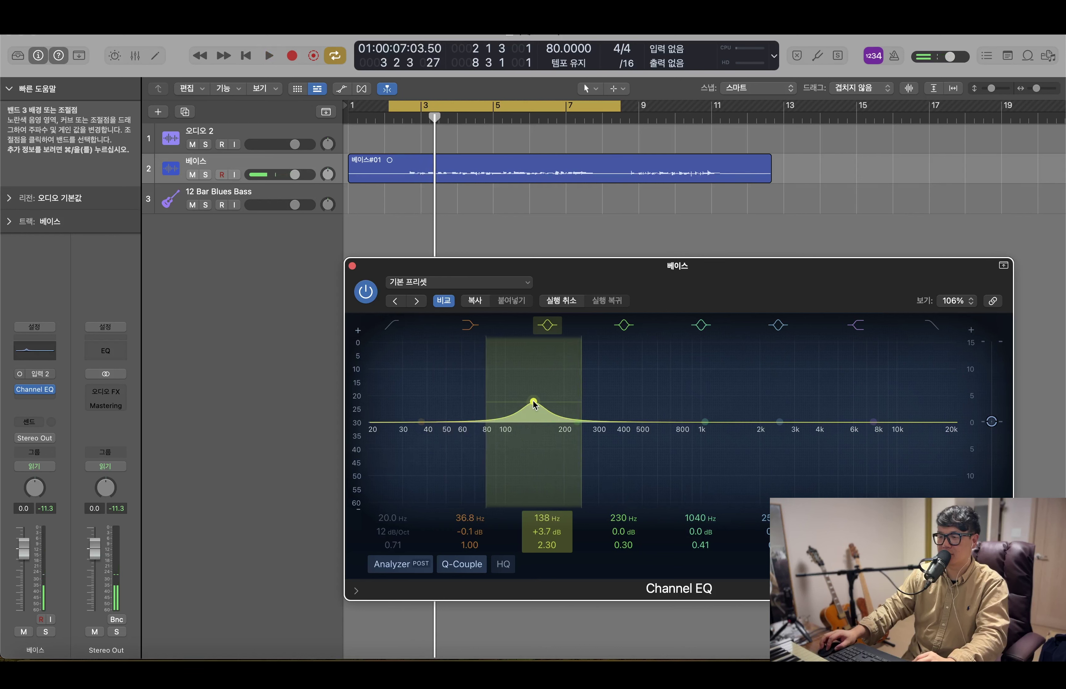
pyautogui.press('space')
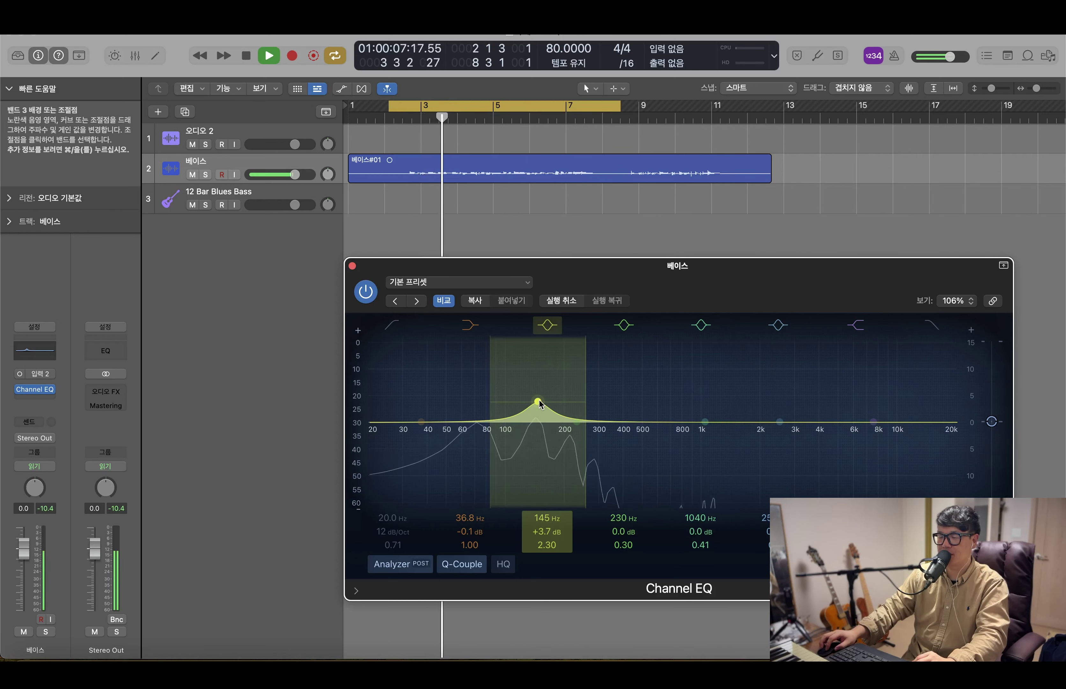
pyautogui.moveTo(539, 404); pyautogui.dragTo(535, 472)
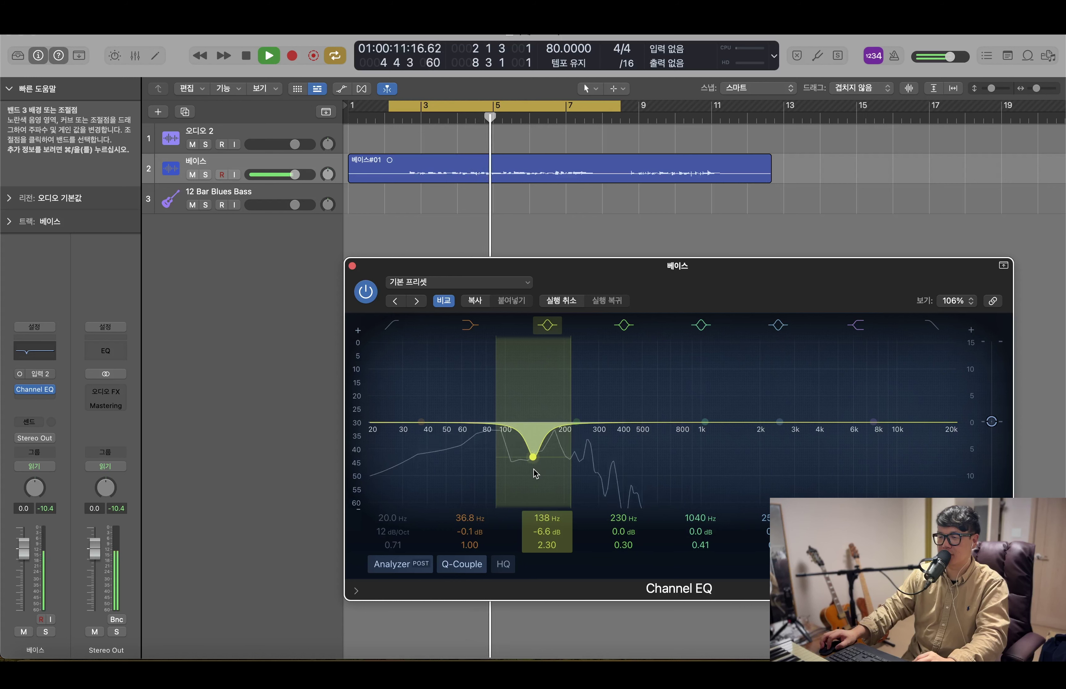
# Audition the band 3 cut at about 69.5 Hz and -6.7 dB, and move it to about 376 Hz at -7.2 dB
pyautogui.press('space')
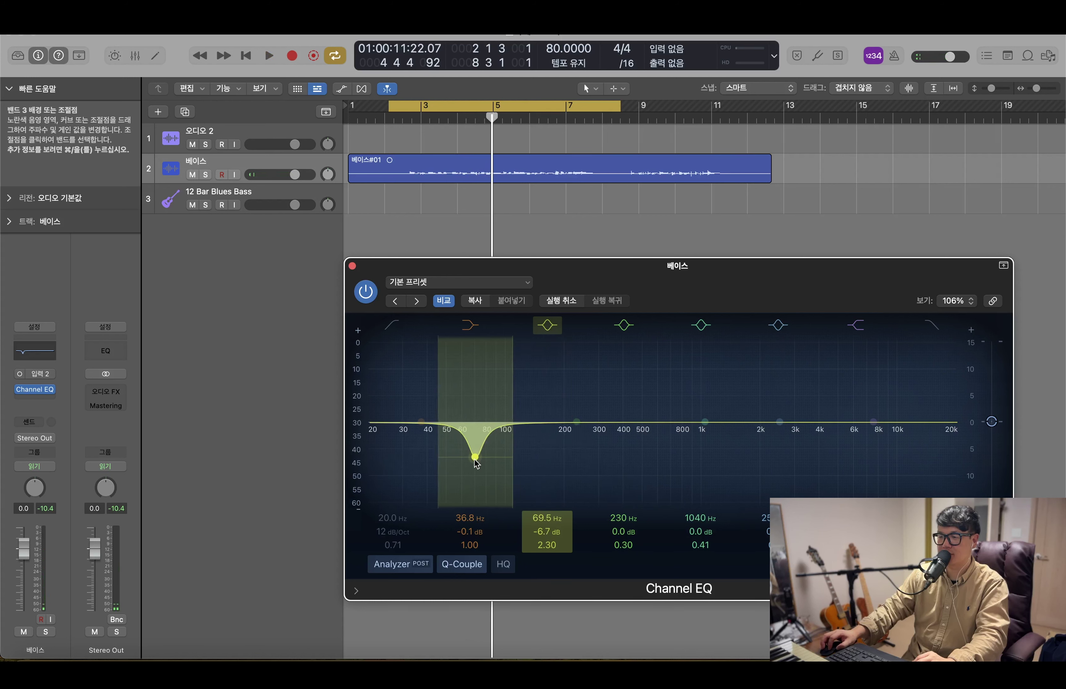
pyautogui.press('space')
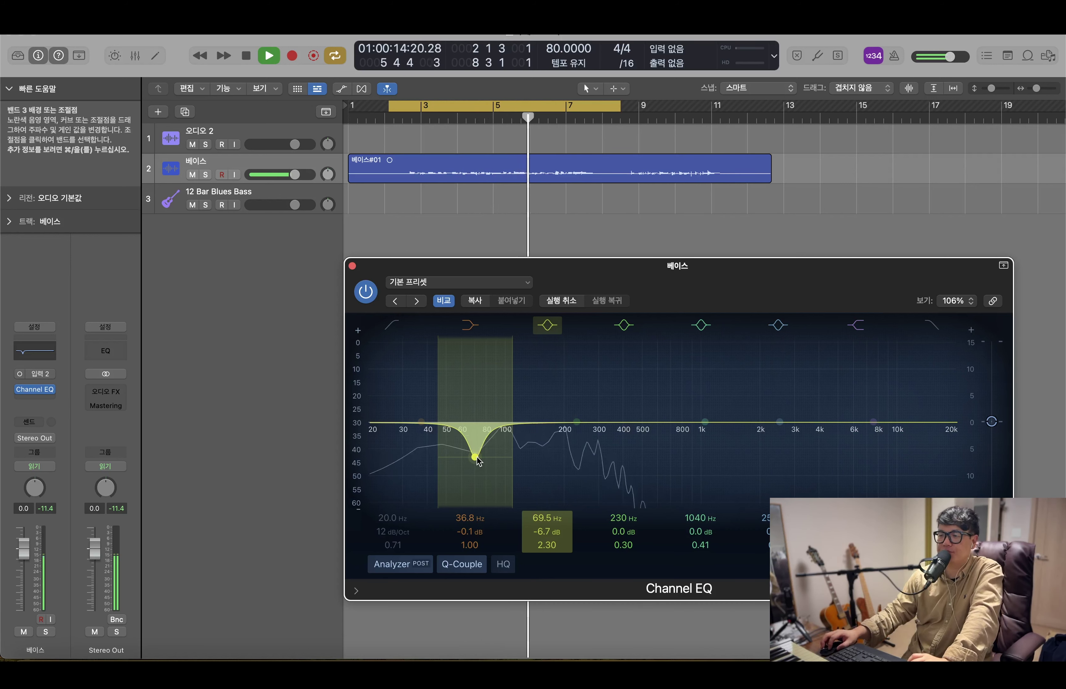
pyautogui.press('space')
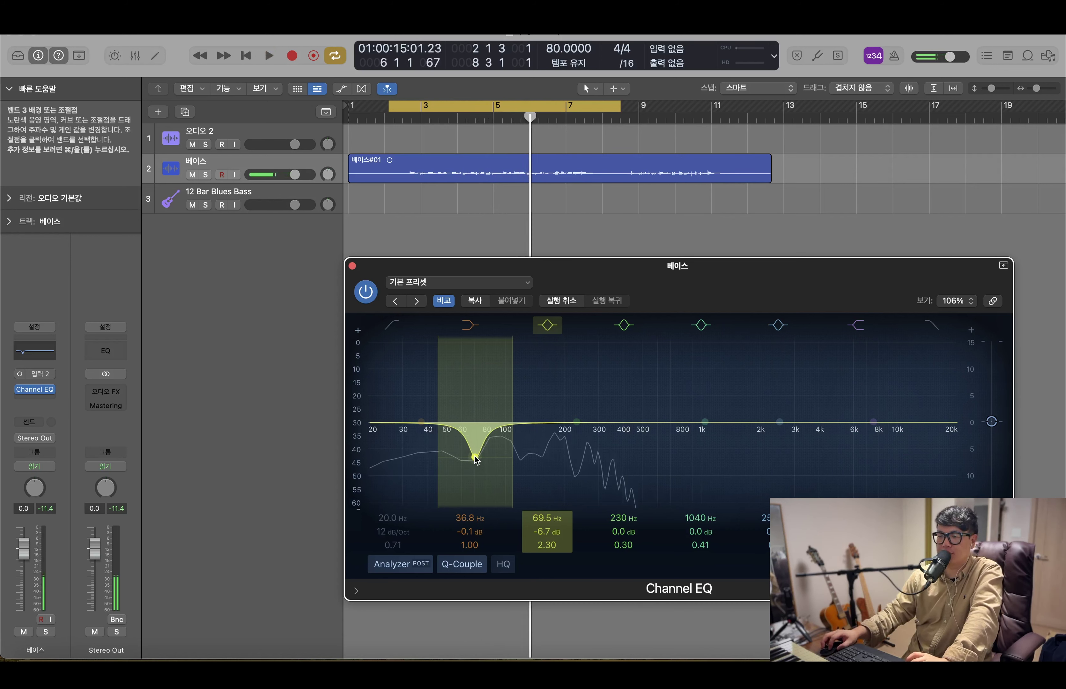
pyautogui.moveTo(475, 459); pyautogui.dragTo(617, 460)
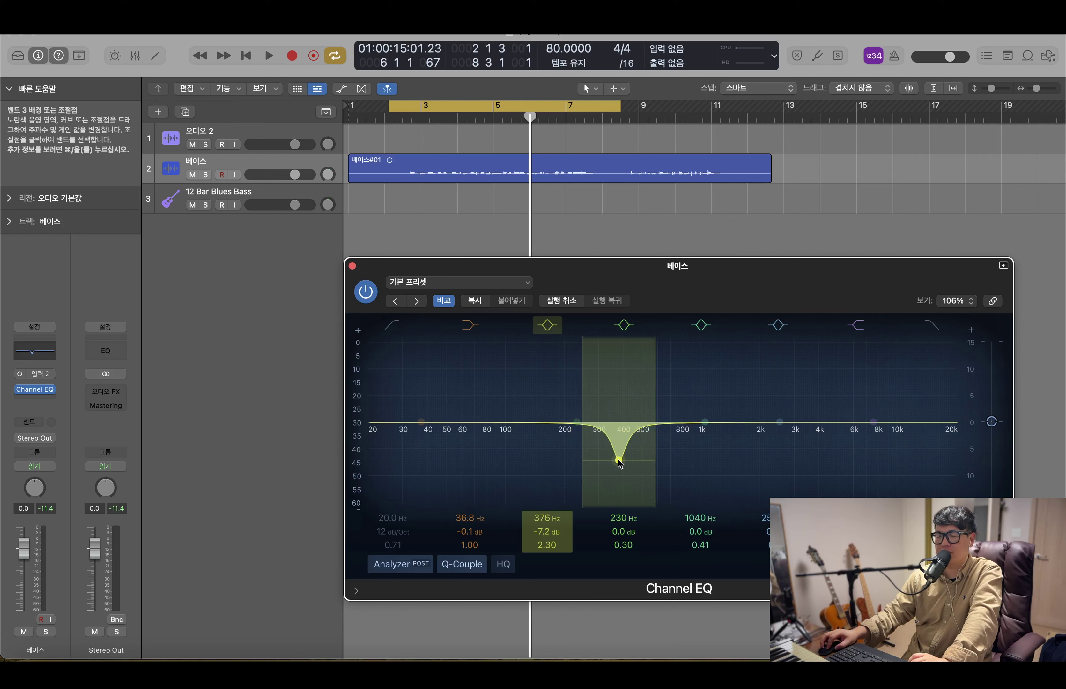
# Flatten band 3, replay the bass, and audition a cut of about 7.7 dB at 304 Hz, 388 Hz and 498 Hz
pyautogui.moveTo(619, 465); pyautogui.dragTo(620, 426)
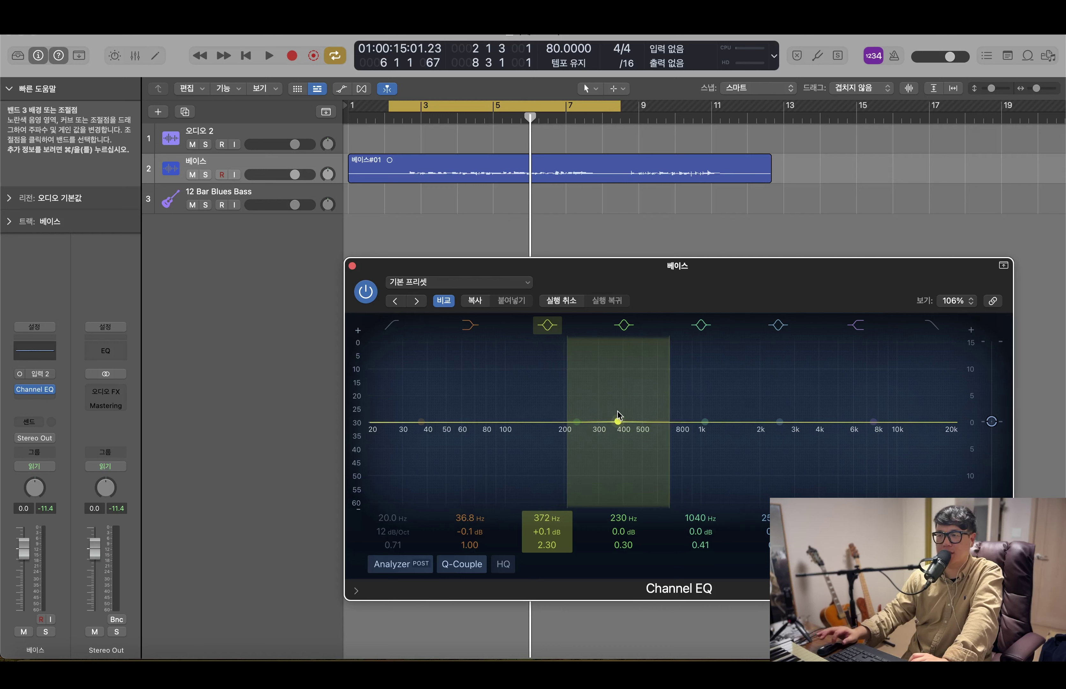
pyautogui.press('space')
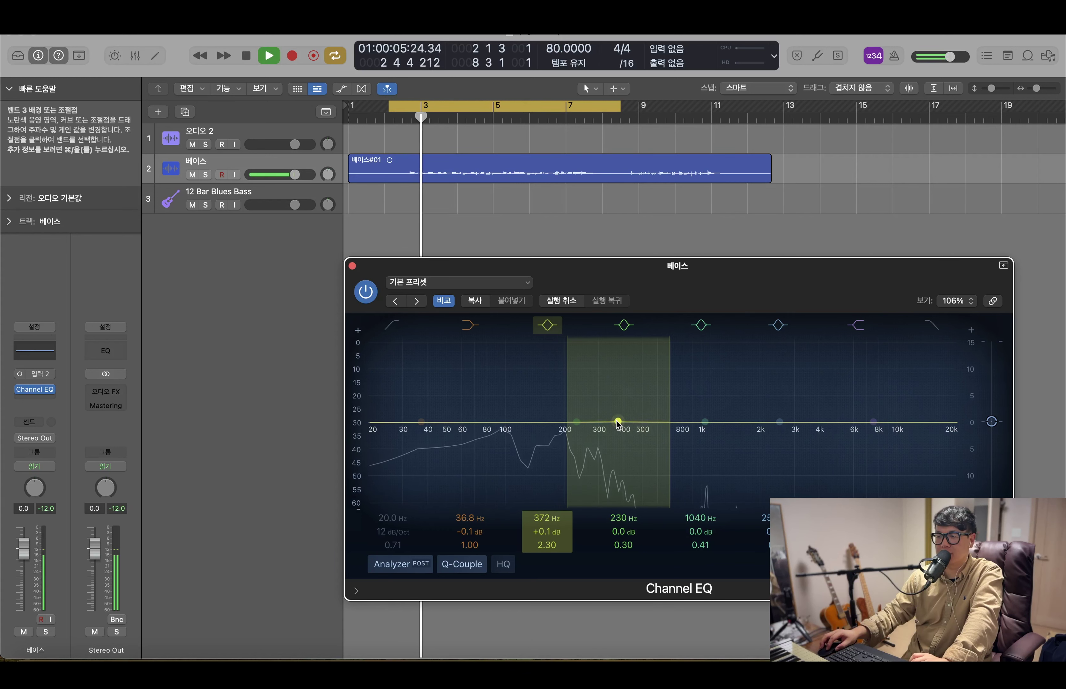
pyautogui.moveTo(618, 424); pyautogui.dragTo(602, 476)
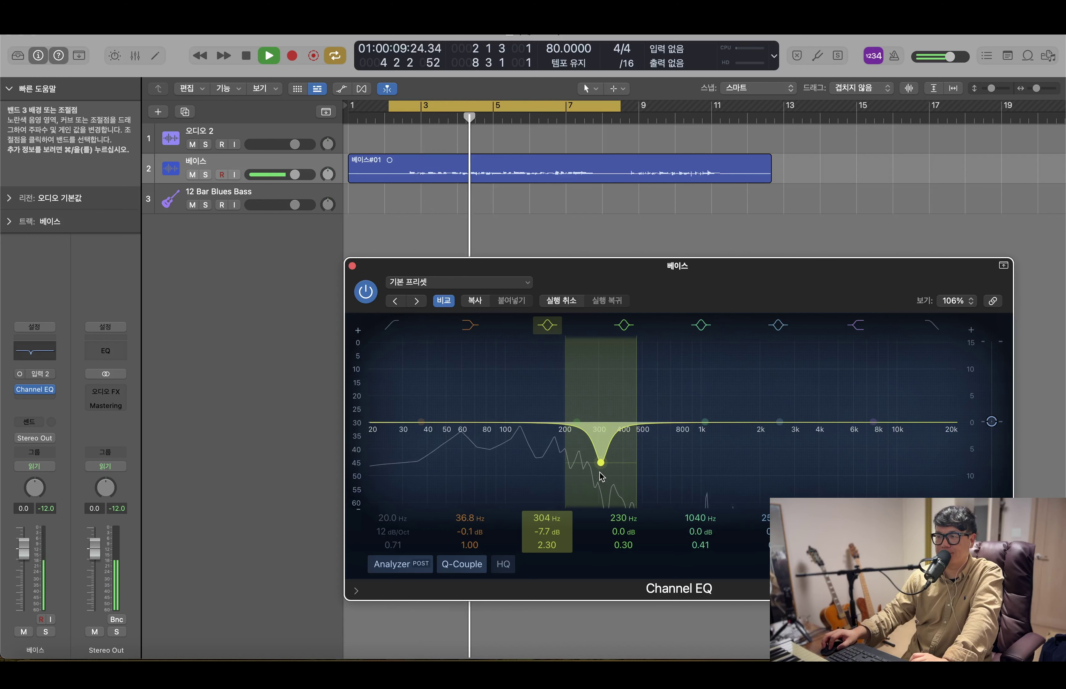
pyautogui.moveTo(600, 471); pyautogui.dragTo(620, 471)
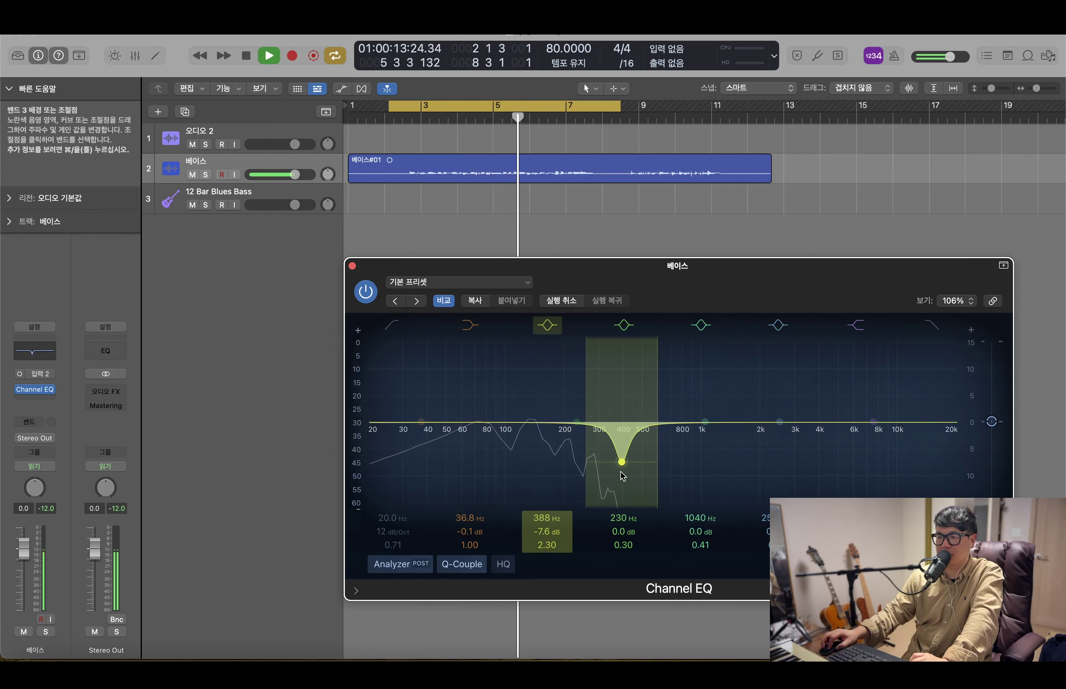
pyautogui.moveTo(620, 470); pyautogui.dragTo(641, 472)
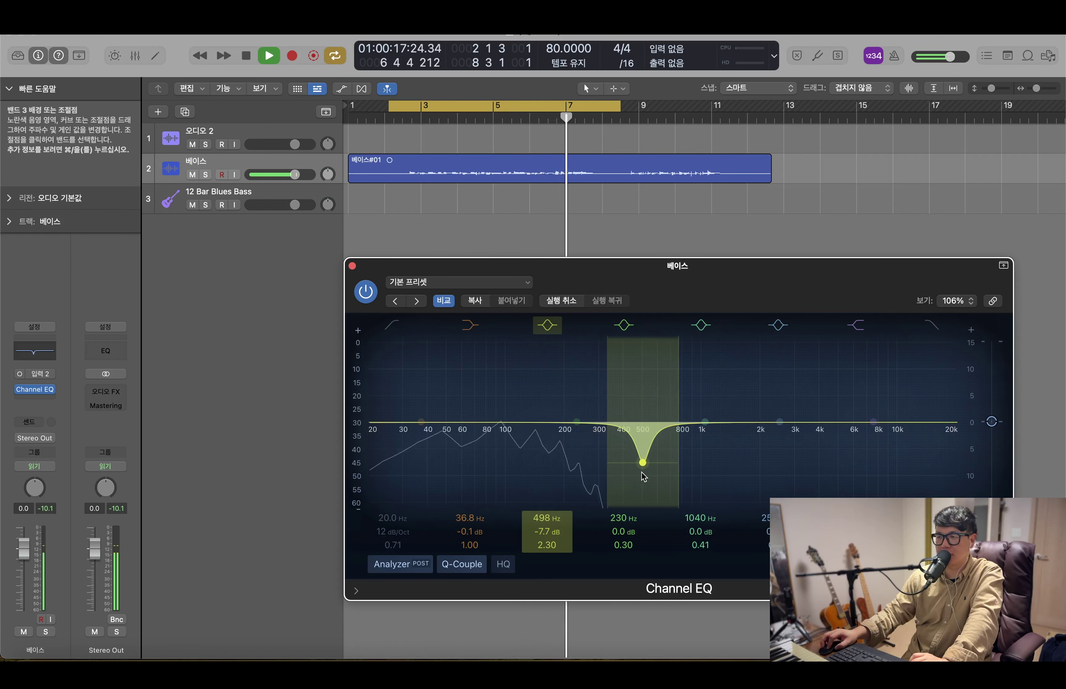
# Audition a band 3 boost at about 496 Hz (+5.8 dB), 296 Hz (+3.7 dB) and 494 Hz (+3.8 dB)
pyautogui.moveTo(642, 471); pyautogui.dragTo(643, 386)
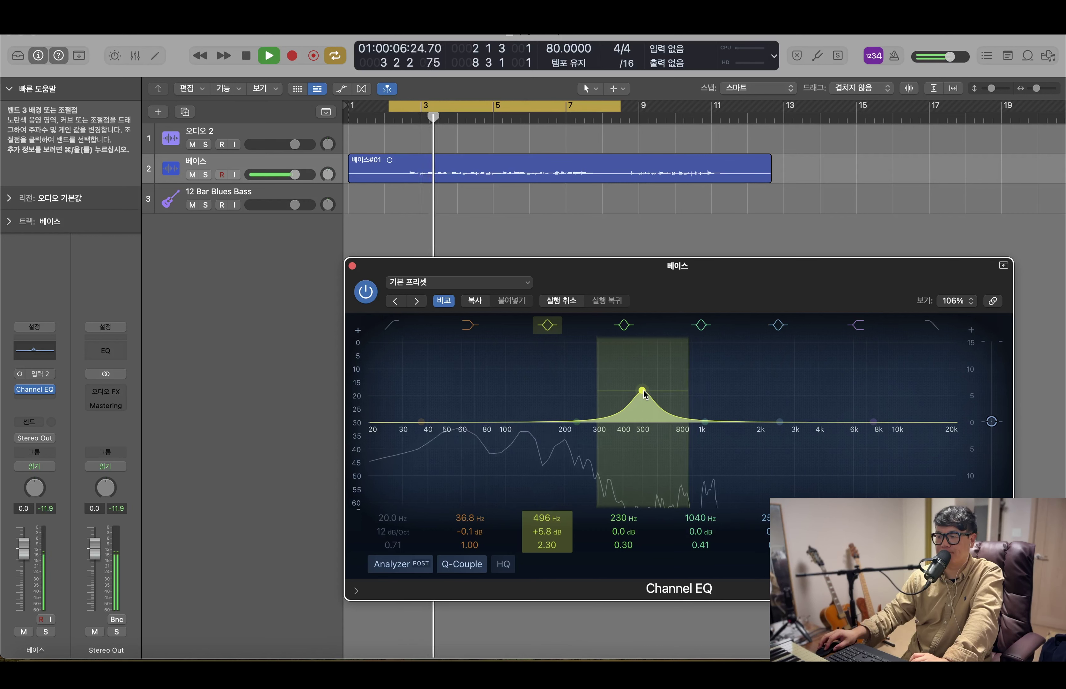
pyautogui.moveTo(644, 394); pyautogui.dragTo(603, 396)
pyautogui.press('space')
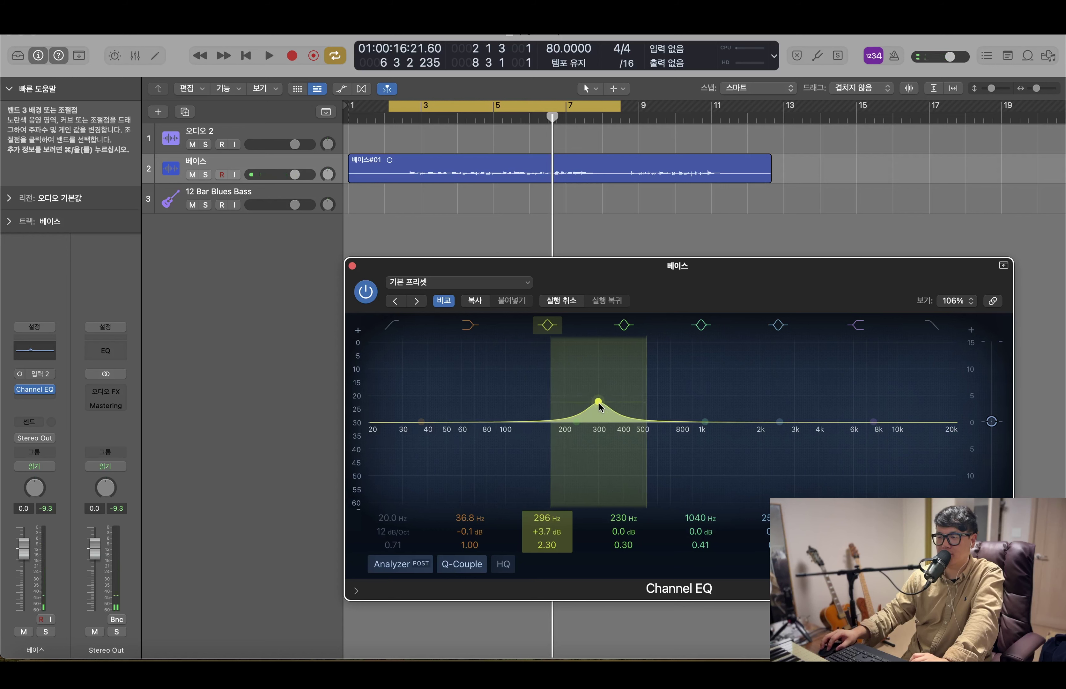
pyautogui.press('space')
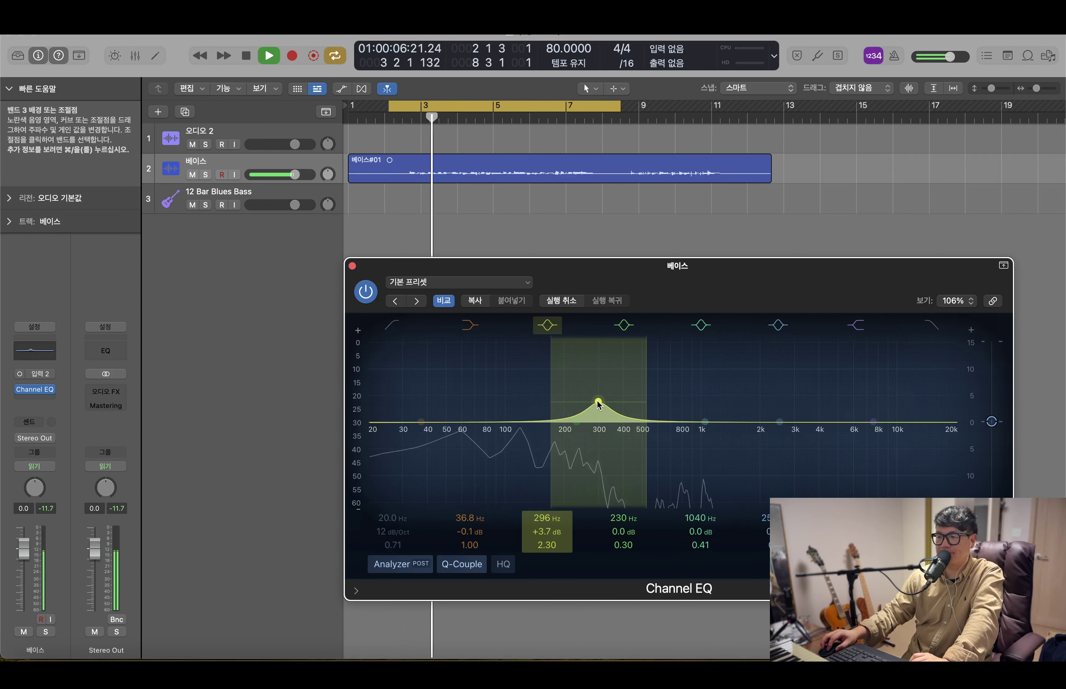
pyautogui.moveTo(598, 403); pyautogui.dragTo(643, 403)
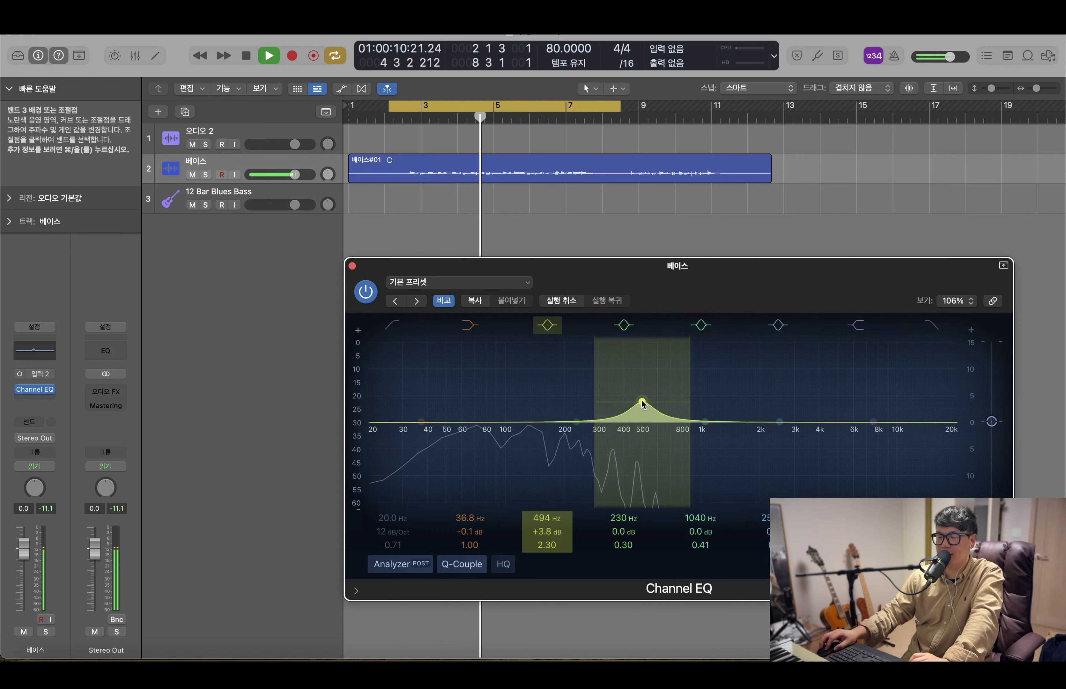
pyautogui.press('space')
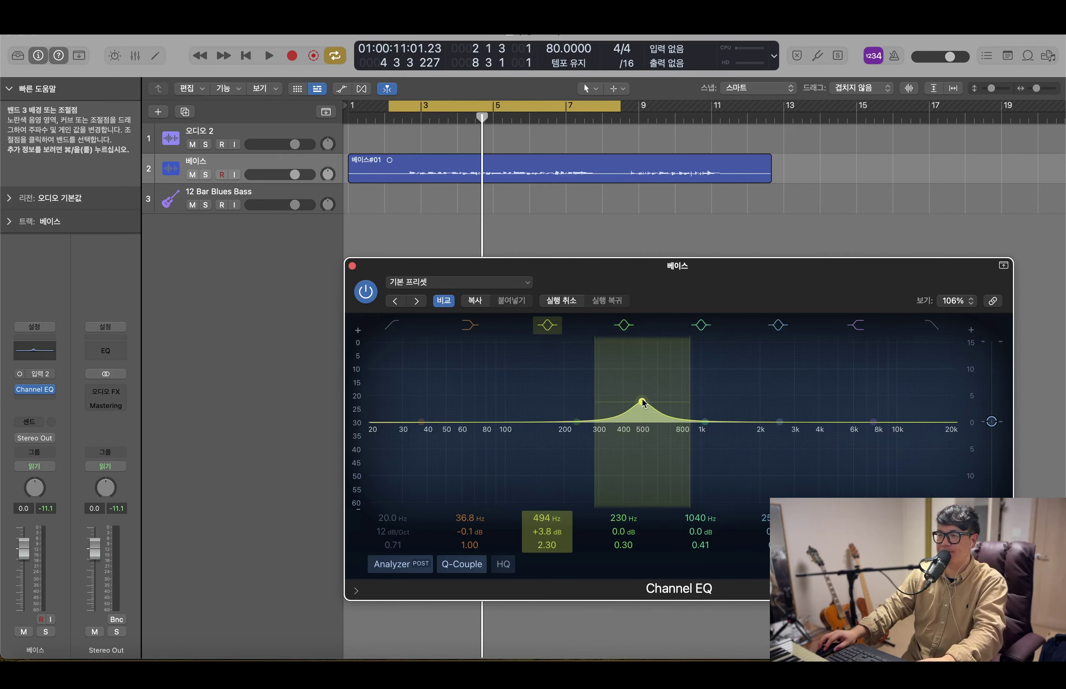
# Replay the bass and pull band 3 down to a cut of about 6.5 dB at 296 Hz
pyautogui.press('space')
pyautogui.moveTo(644, 403); pyautogui.dragTo(600, 466)
pyautogui.press('space')
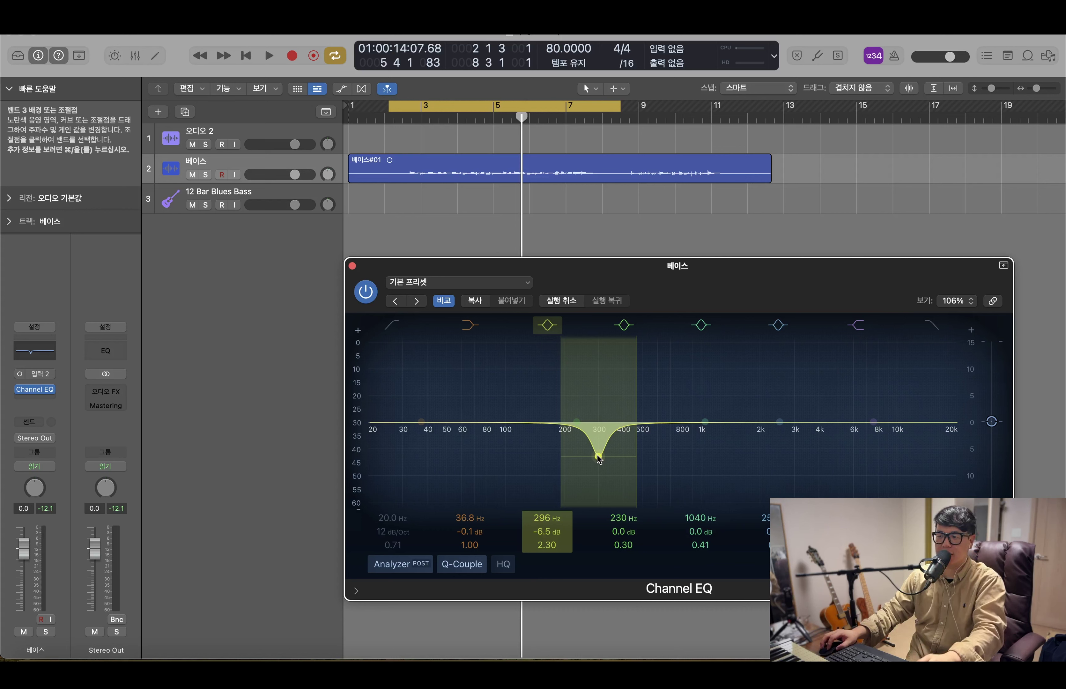
# Audition band 3 boosted about 4.1 dB at 146 Hz, and move the boost to about 442 Hz at +5.6 dB
pyautogui.moveTo(599, 459); pyautogui.dragTo(539, 393)
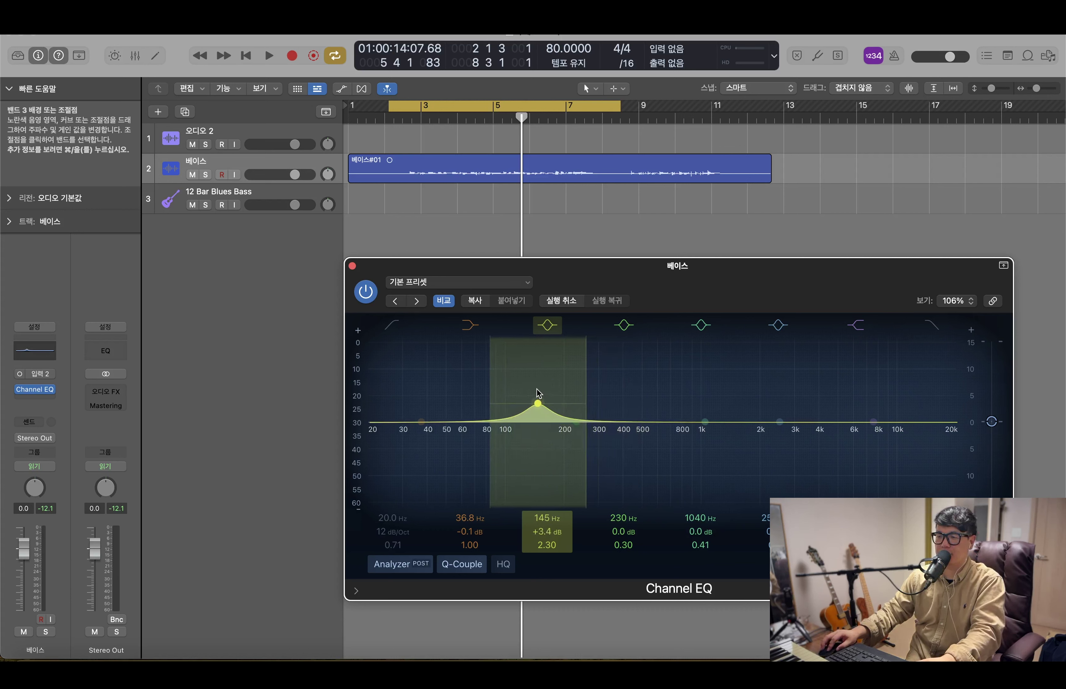
pyautogui.press('space')
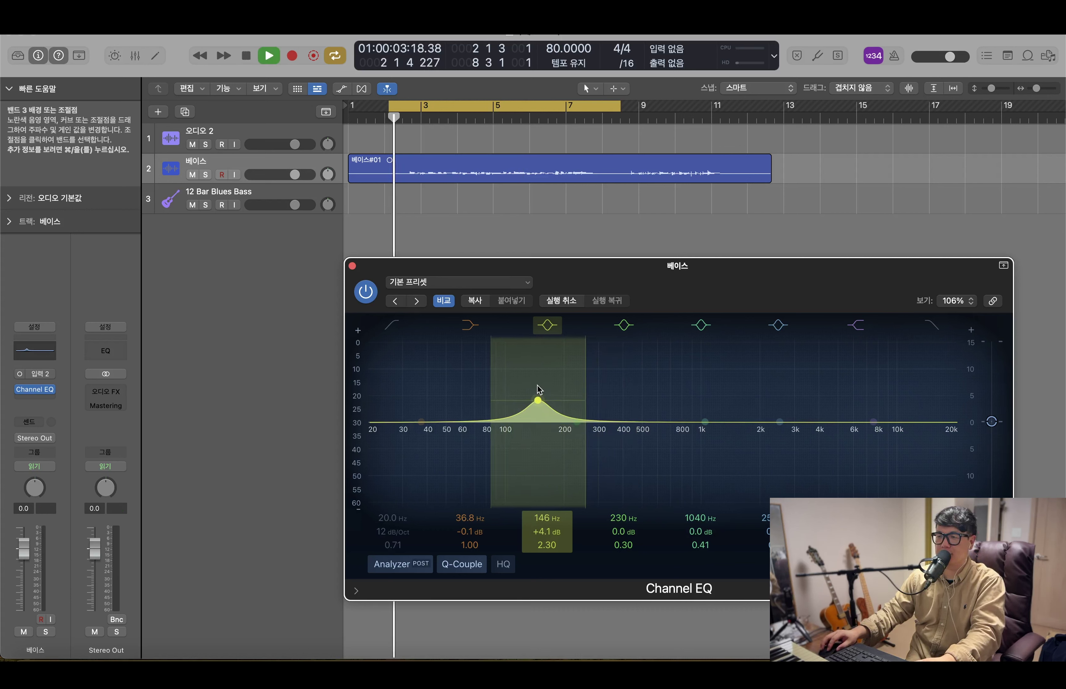
pyautogui.moveTo(538, 400); pyautogui.dragTo(625, 419)
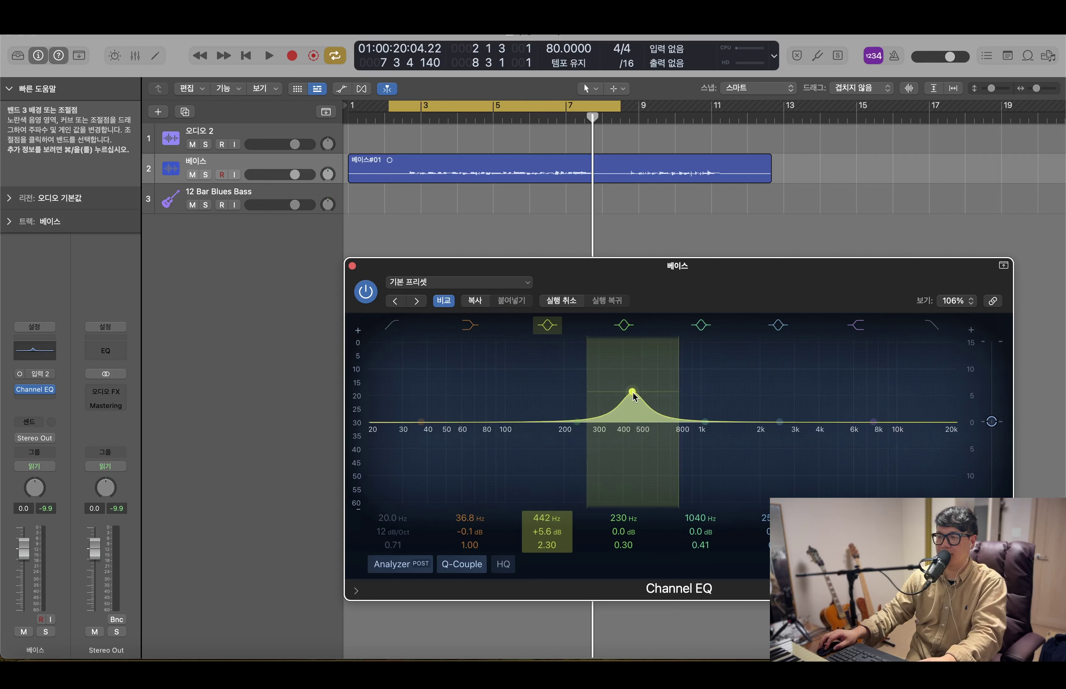
# Replay the bass with band 3 raised to about +6.3 dB at 488 Hz, and pull it down to about -8.8 dB at 482 Hz
pyautogui.press('space')
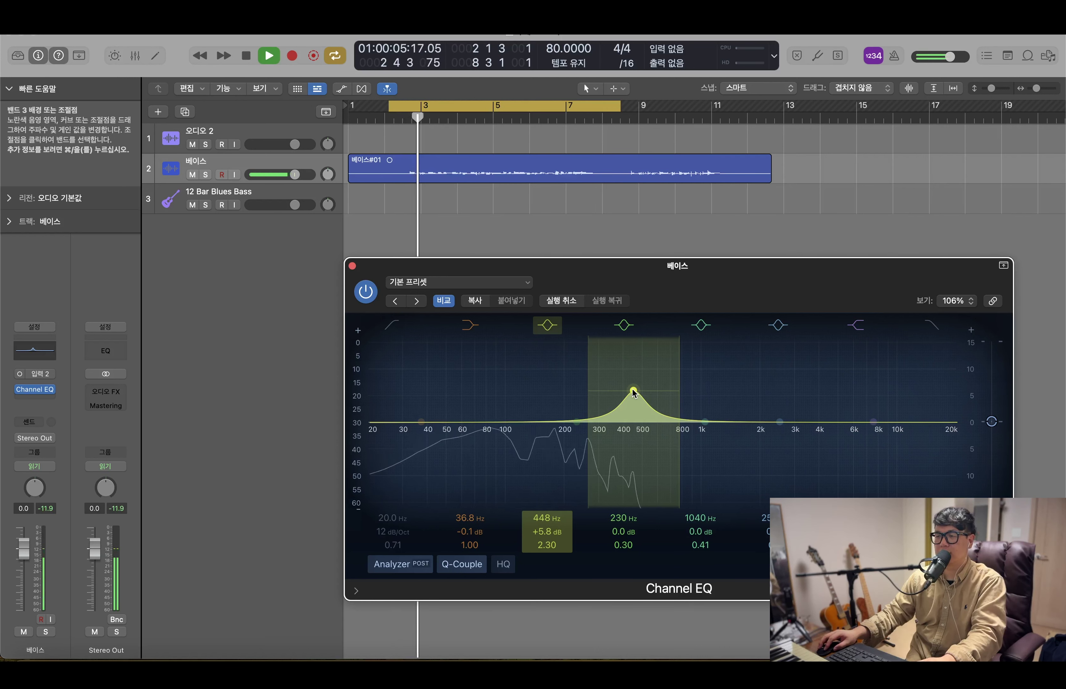
pyautogui.moveTo(633, 392); pyautogui.dragTo(643, 390)
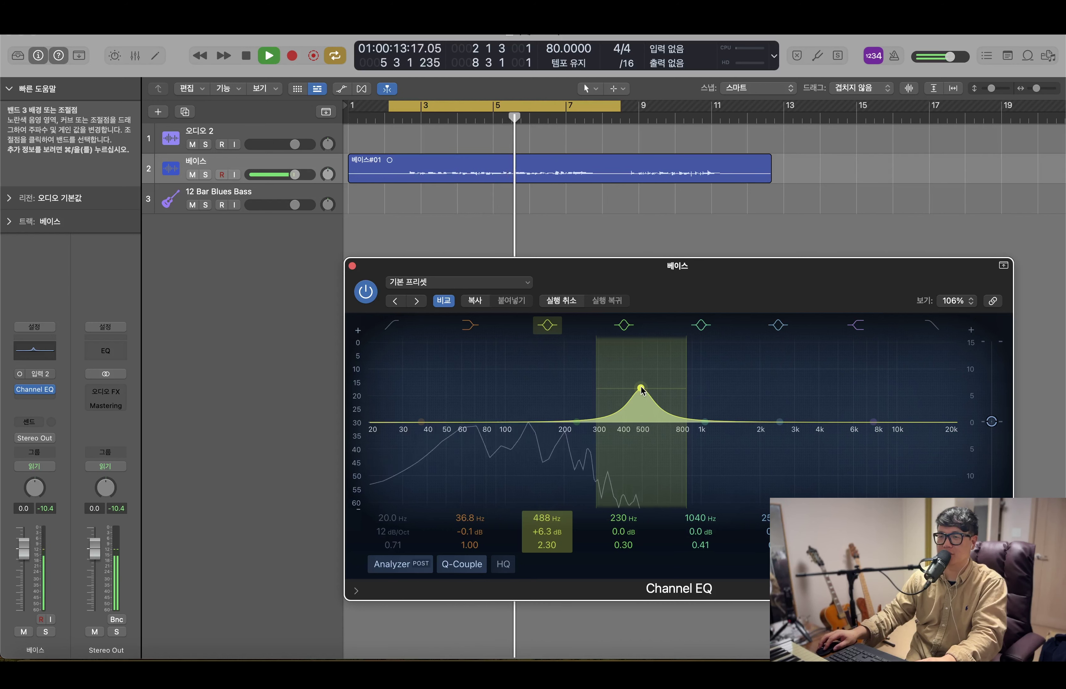
pyautogui.moveTo(641, 389); pyautogui.dragTo(639, 467)
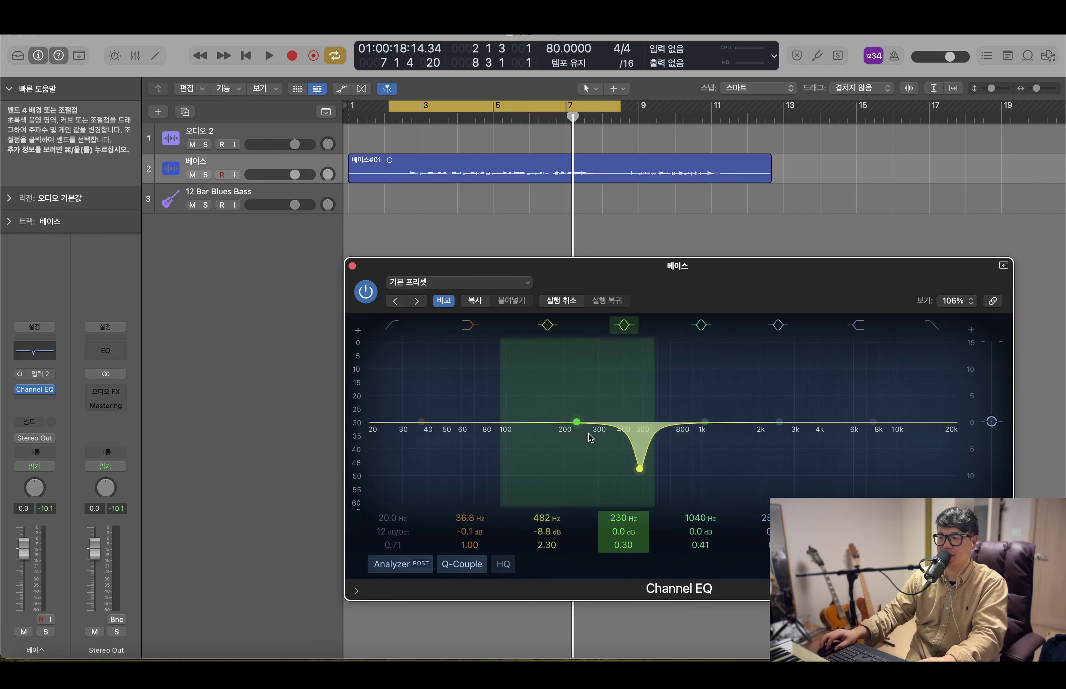
# Audition the band 3 cut and move the band to a boost of about 4.6 dB at 140 Hz
pyautogui.press('space')
pyautogui.moveTo(654, 469); pyautogui.dragTo(539, 382)
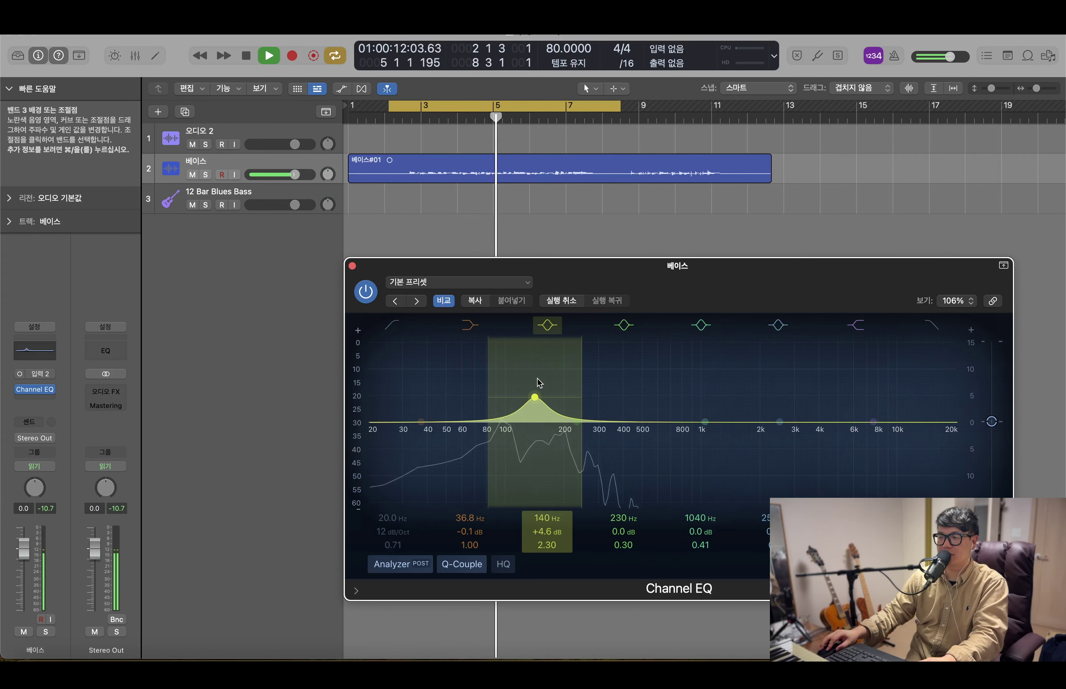
pyautogui.press('space')
# Compare the bass with Channel EQ bypassed and with the 140 Hz boost enabled
pyautogui.click(367, 292)
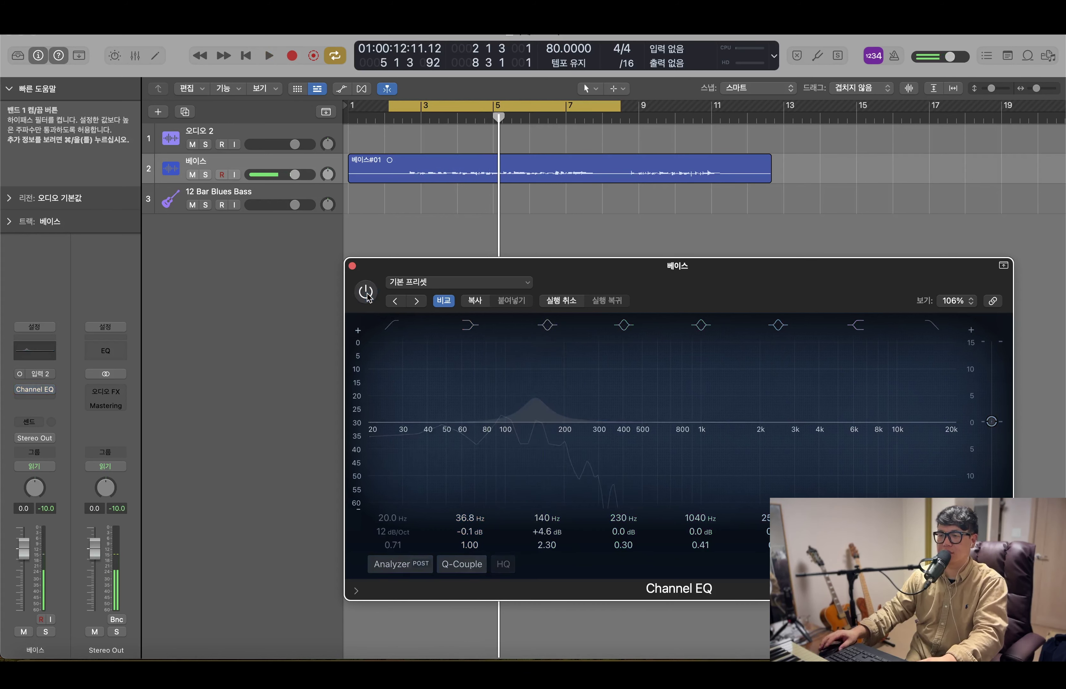
pyautogui.press('space')
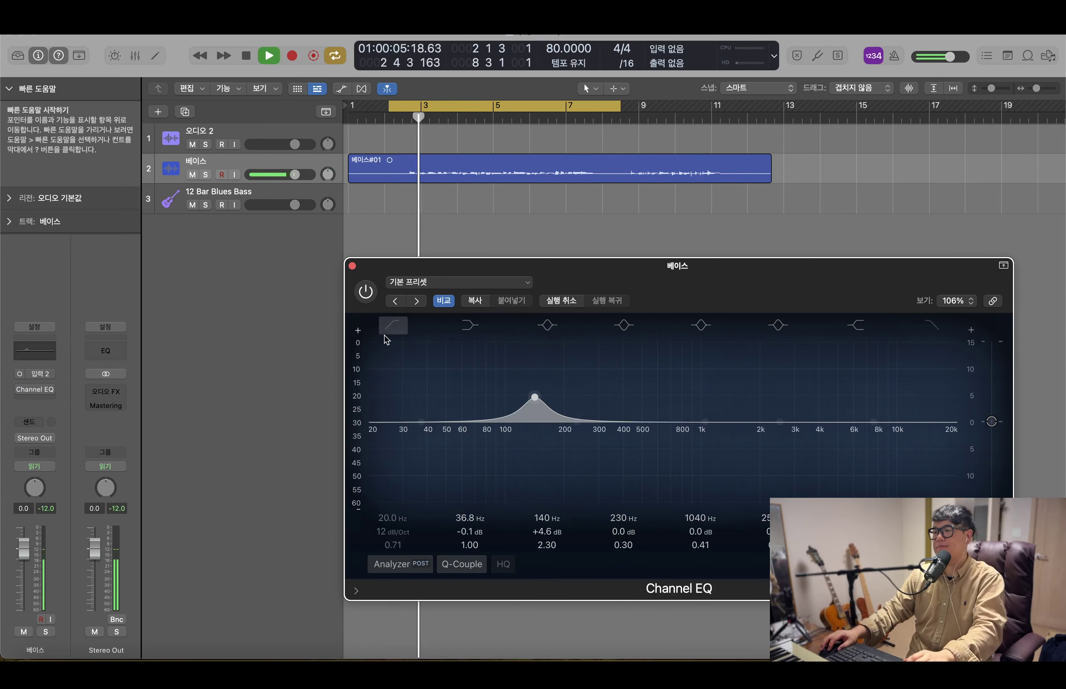
pyautogui.click(366, 293)
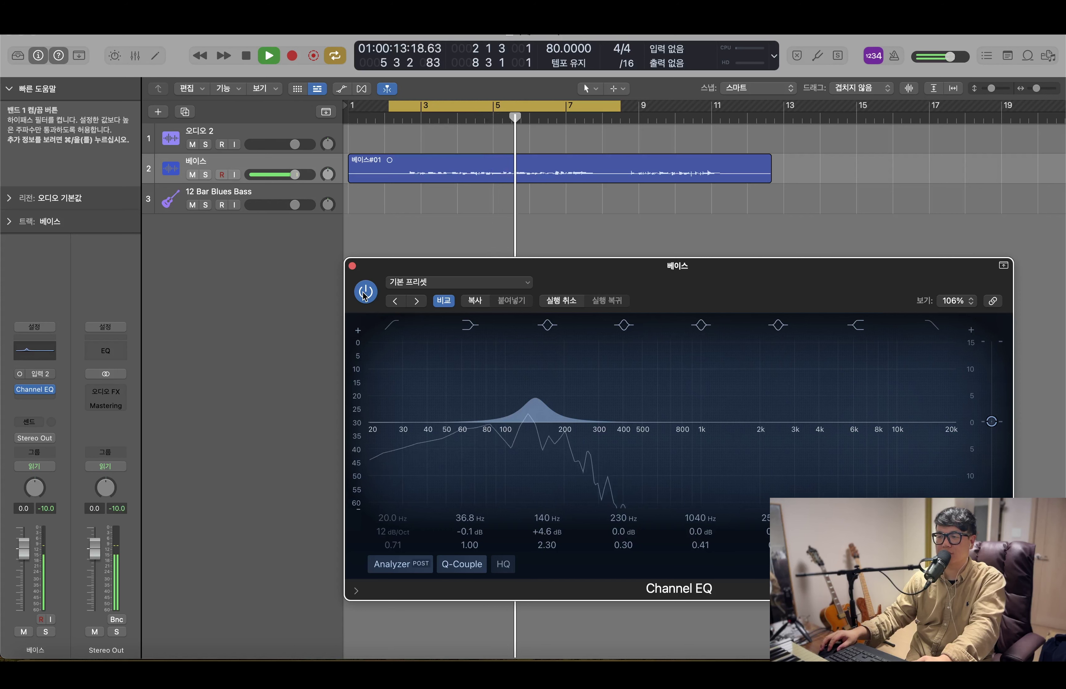
pyautogui.press('space')
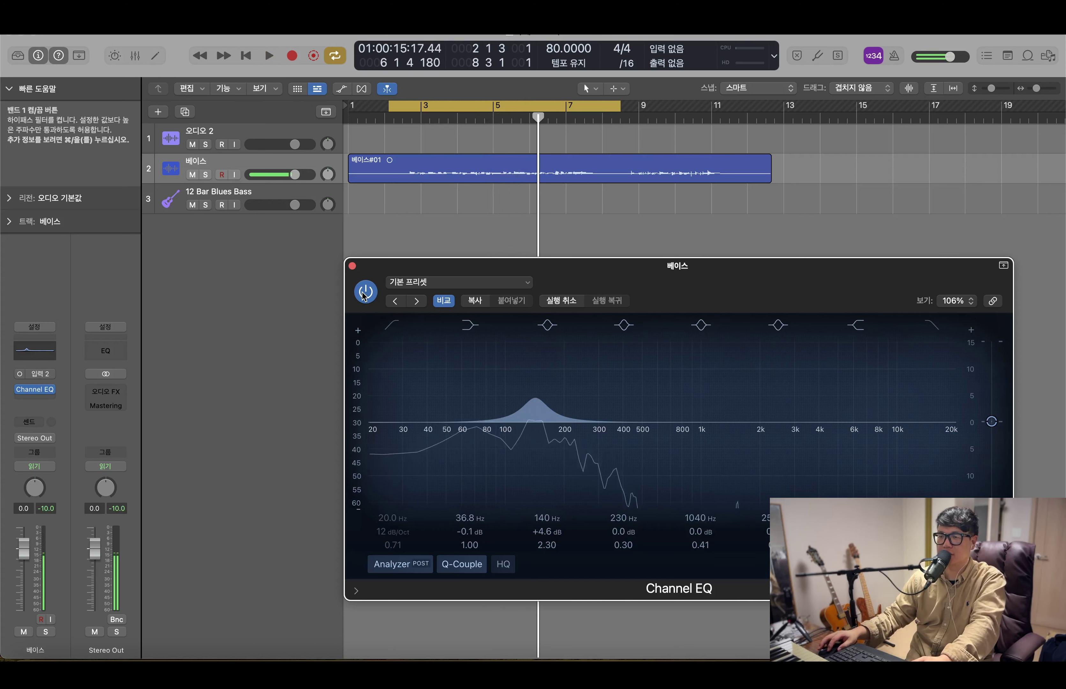
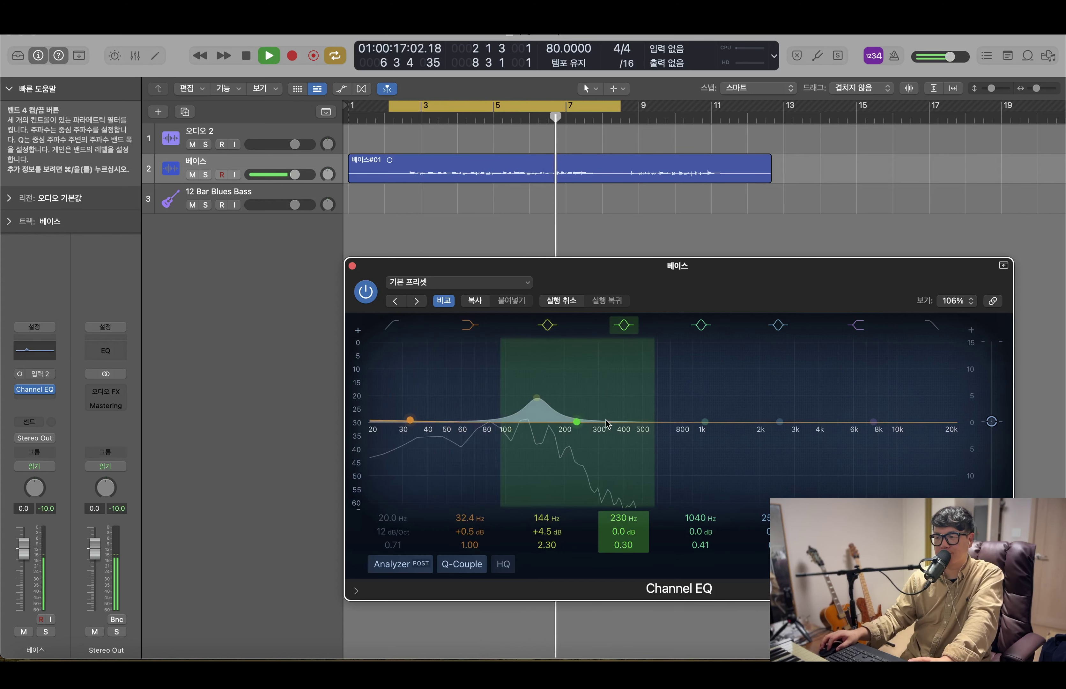
# Boost band 4 to about +3.0 dB at 67.5 Hz with a Q of 2.60, and replay the bass
pyautogui.moveTo(577, 421); pyautogui.dragTo(478, 383)
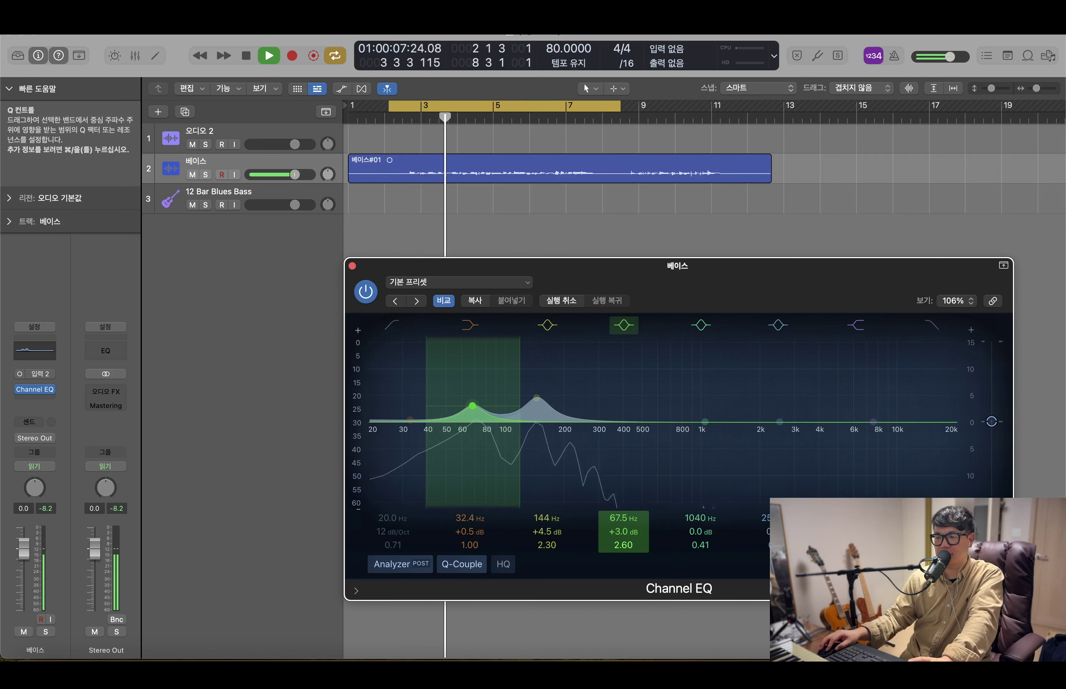
pyautogui.press('space')
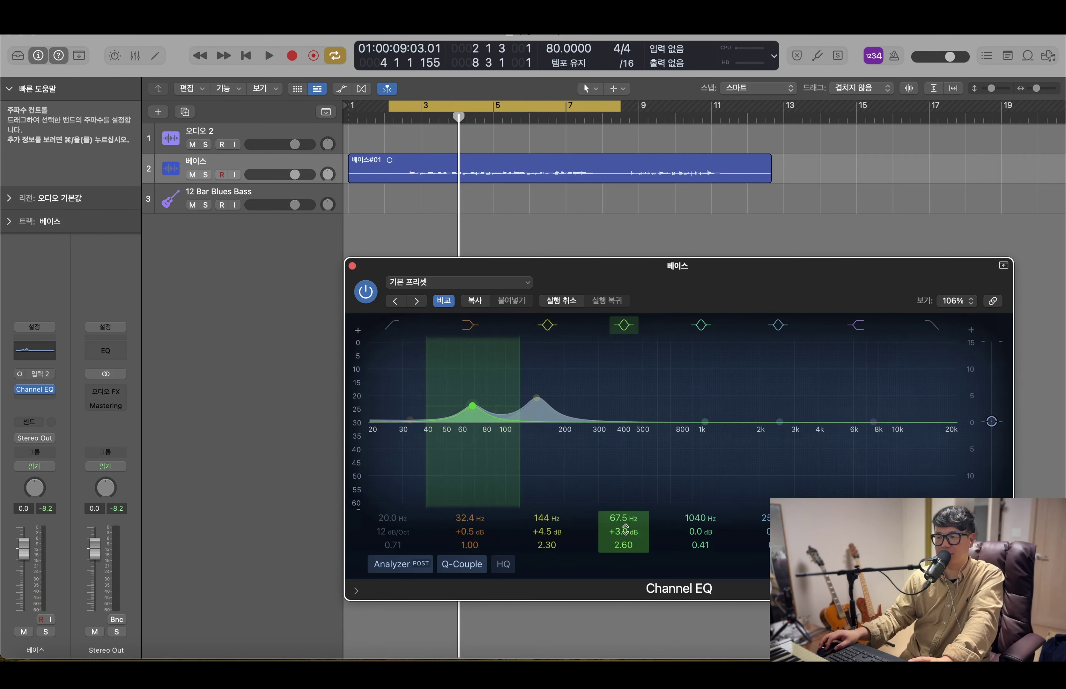
pyautogui.click(562, 475)
pyautogui.press('space')
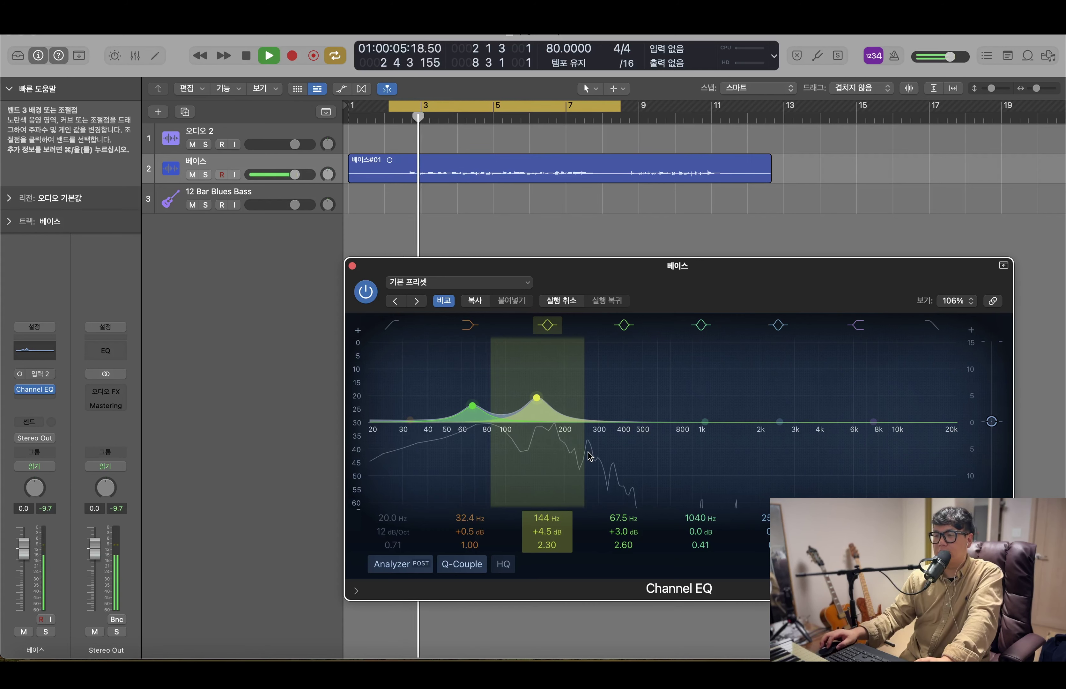
# Cut band 5 to about -8.4 dB at 505 Hz with a Q of 1.60, and audition the bass
pyautogui.click(702, 430)
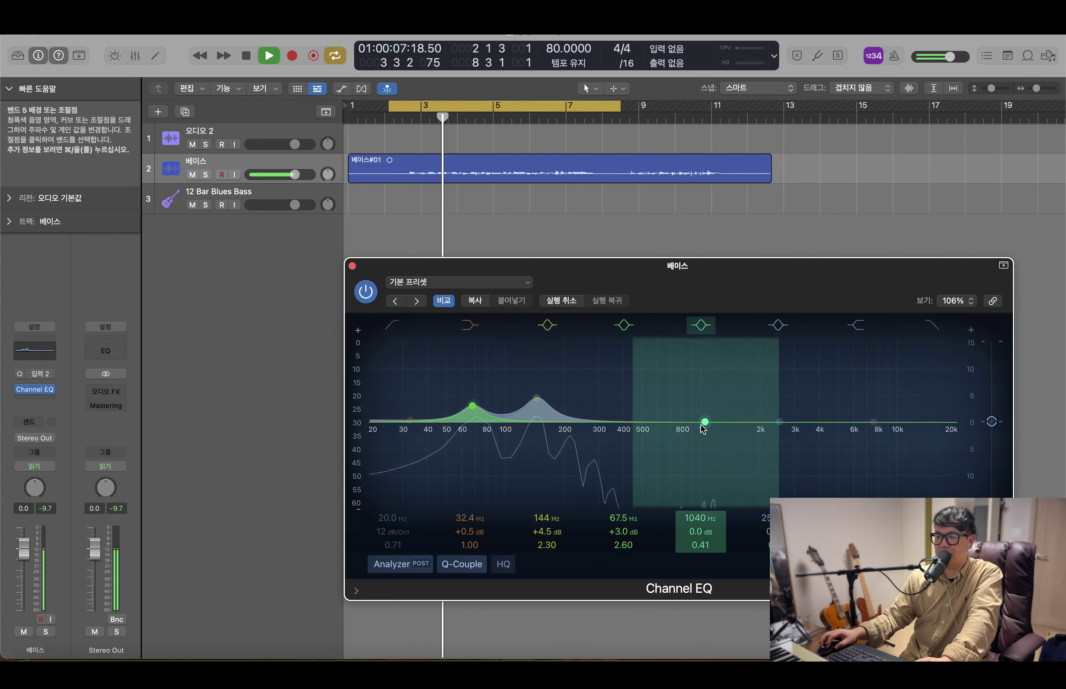
pyautogui.press('space')
pyautogui.moveTo(705, 426)
pyautogui.mouseDown()
pyautogui.moveTo(640, 435)
pyautogui.moveTo(658, 461)
pyautogui.moveTo(638, 460)
pyautogui.moveTo(654, 492)
pyautogui.moveTo(647, 470)
pyautogui.mouseUp()
pyautogui.press('space')
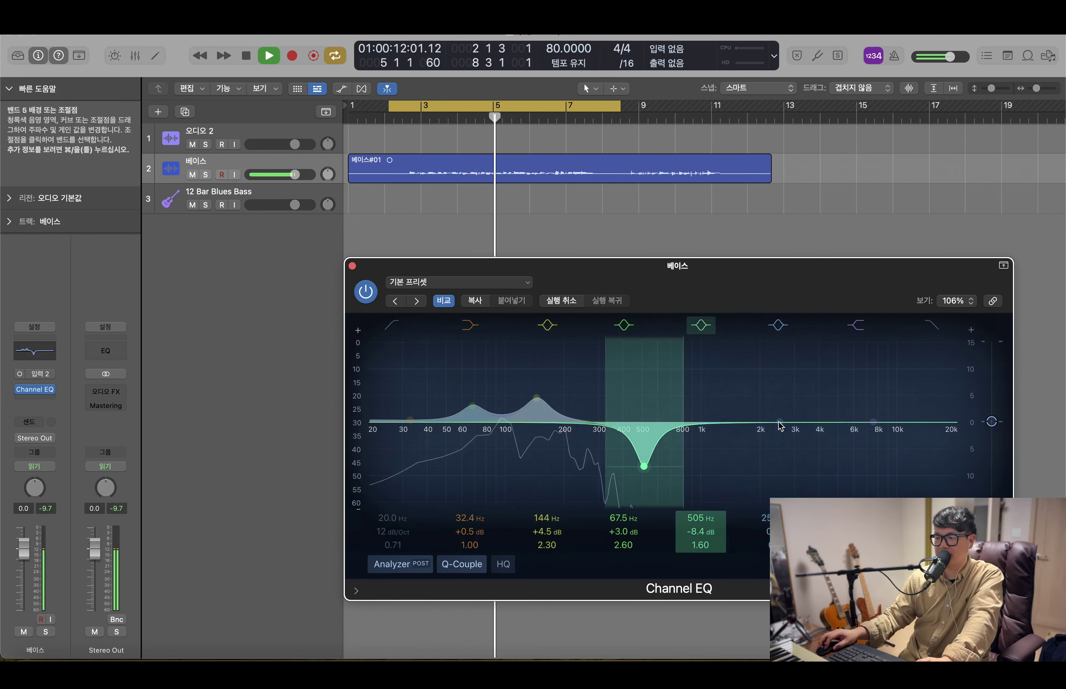
# Toggle the Channel EQ bypass during playback to compare the dry bass with the combined low boosts and 505 Hz cut
pyautogui.click(364, 294)
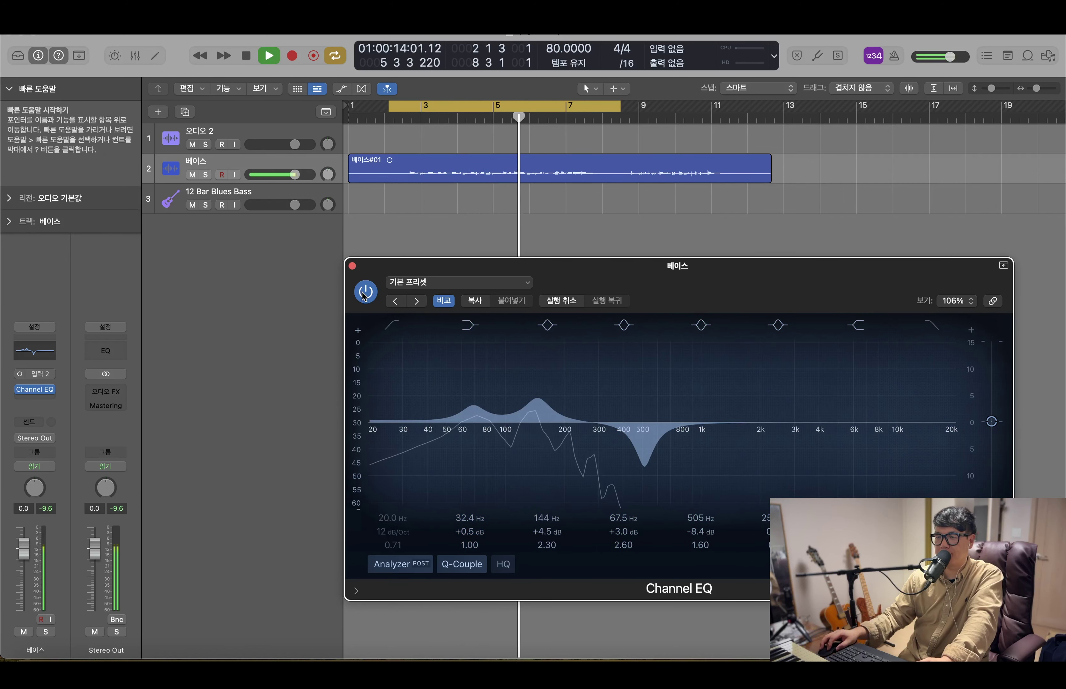
pyautogui.click(366, 295)
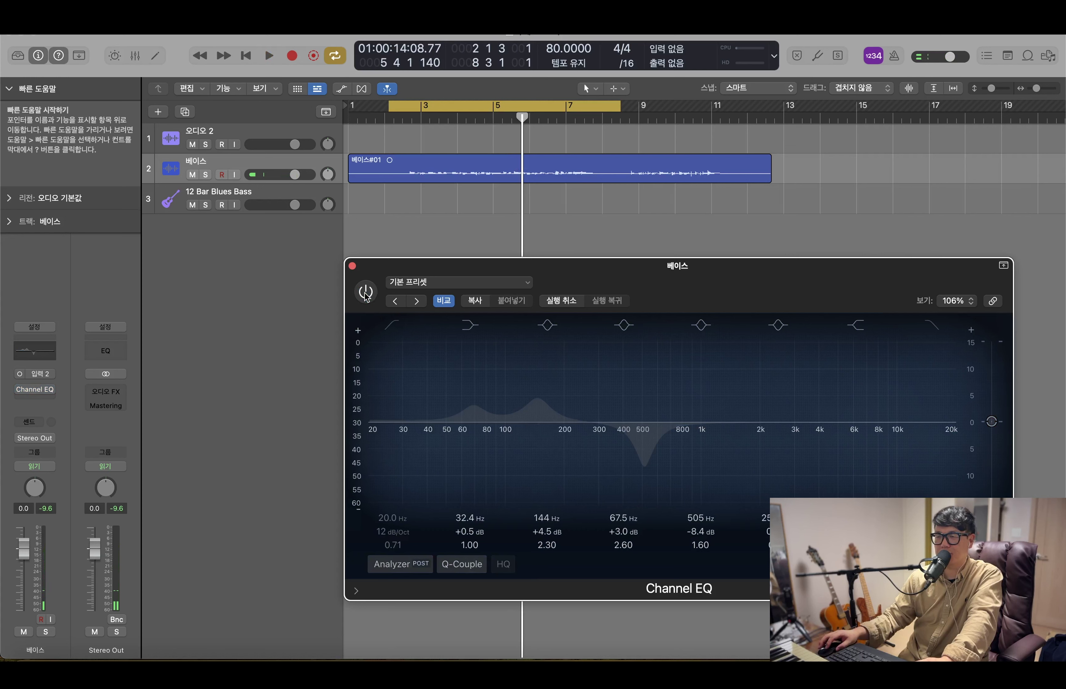
pyautogui.press('space')
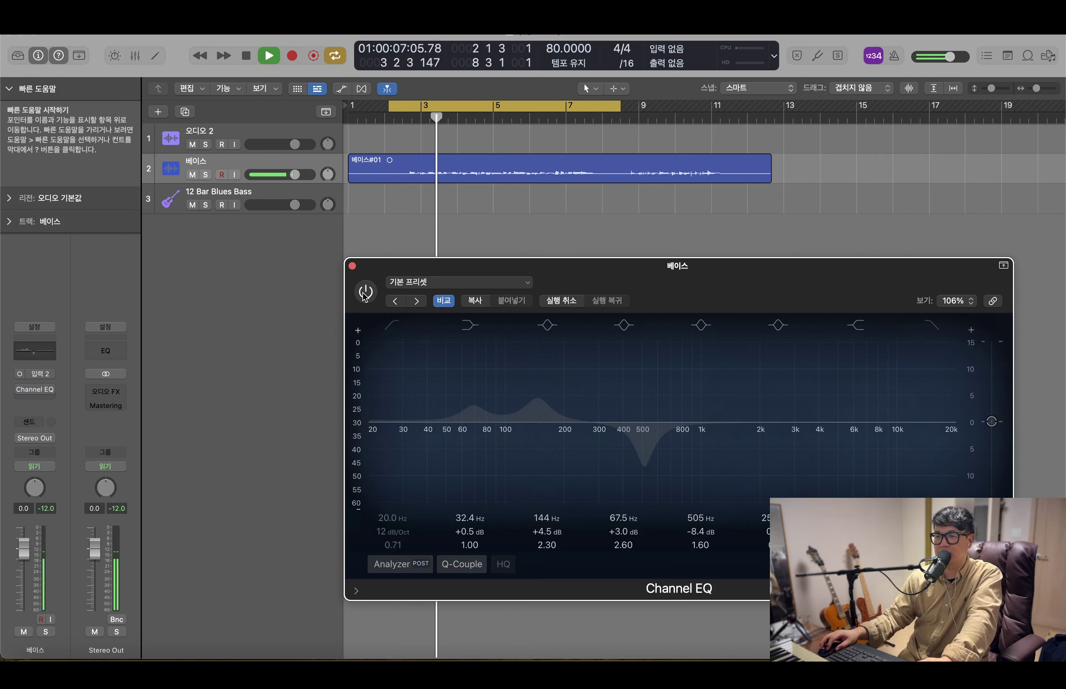
pyautogui.click(367, 293)
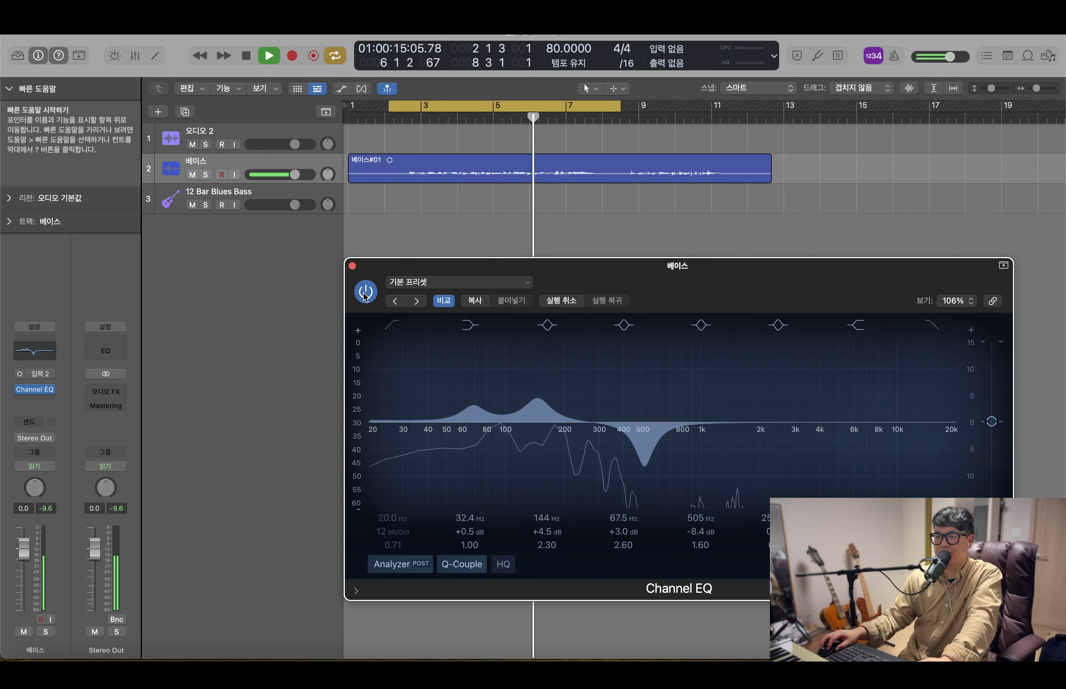
pyautogui.press('space')
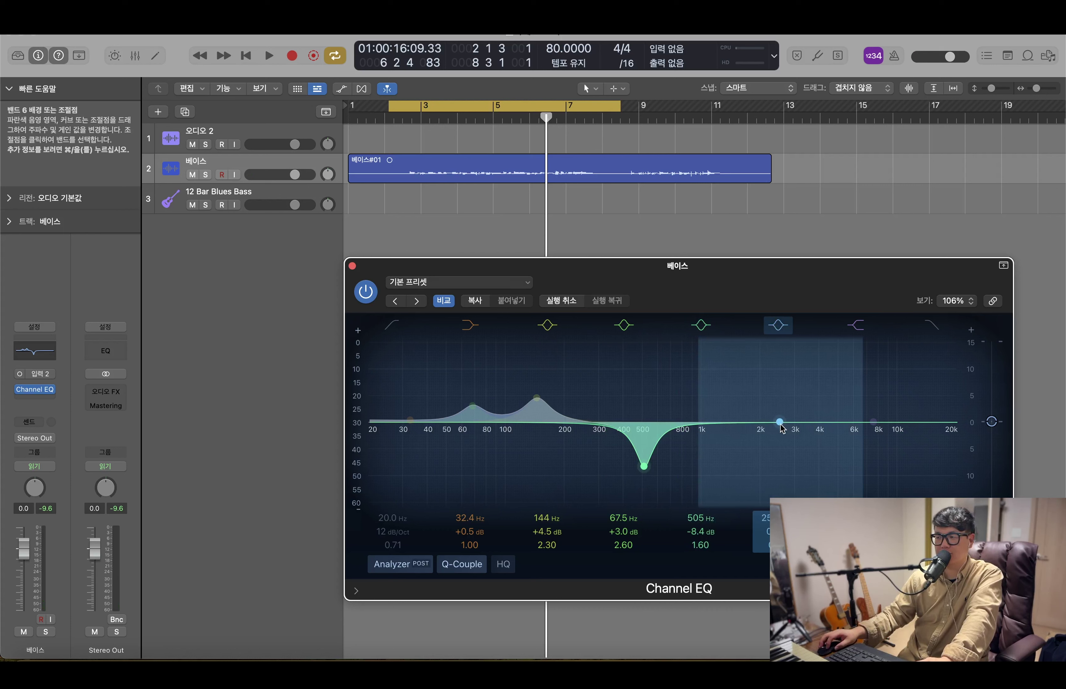
# Replay the bass and pull band 6 down into a cut at about 1 kHz
pyautogui.press('space')
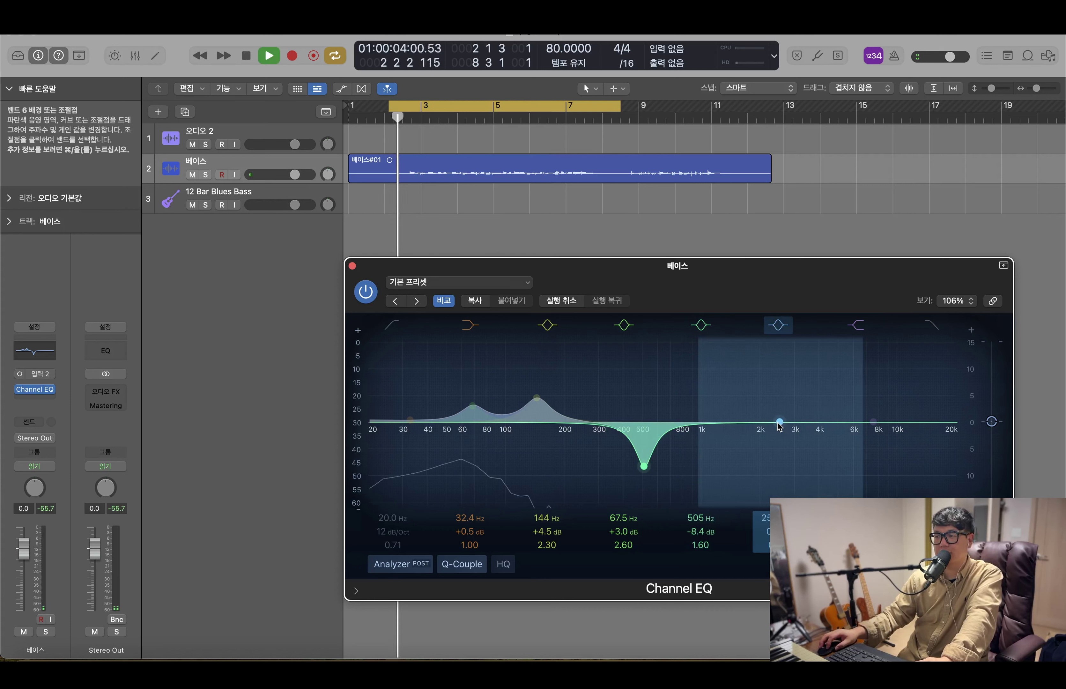
pyautogui.moveTo(780, 423)
pyautogui.mouseDown()
pyautogui.moveTo(781, 466)
pyautogui.moveTo(775, 454)
pyautogui.moveTo(708, 447)
pyautogui.mouseUp()
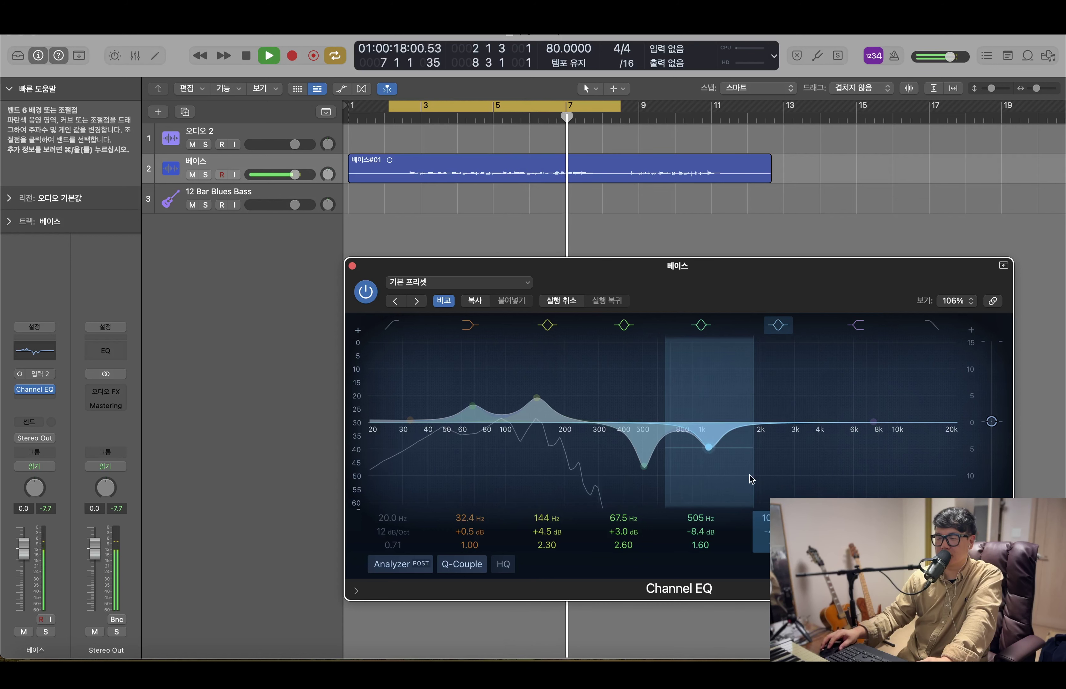
# Stop playback and readjust the depth of band 6's cut near 1 kHz
pyautogui.press('Return')
pyautogui.press('space')
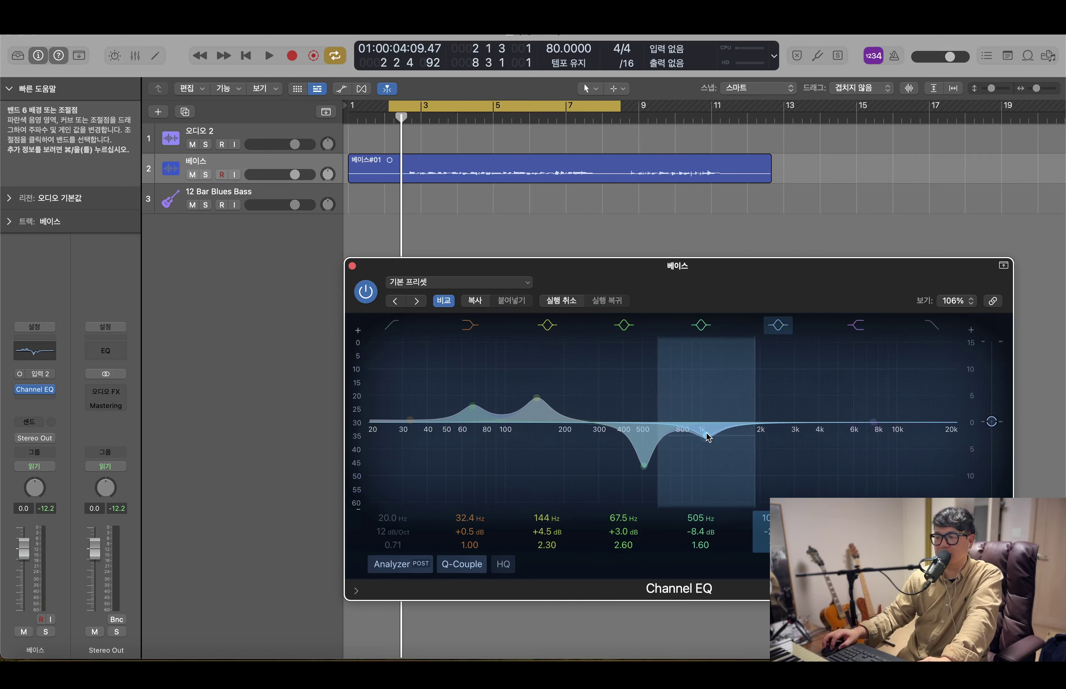
pyautogui.moveTo(707, 436); pyautogui.dragTo(708, 446)
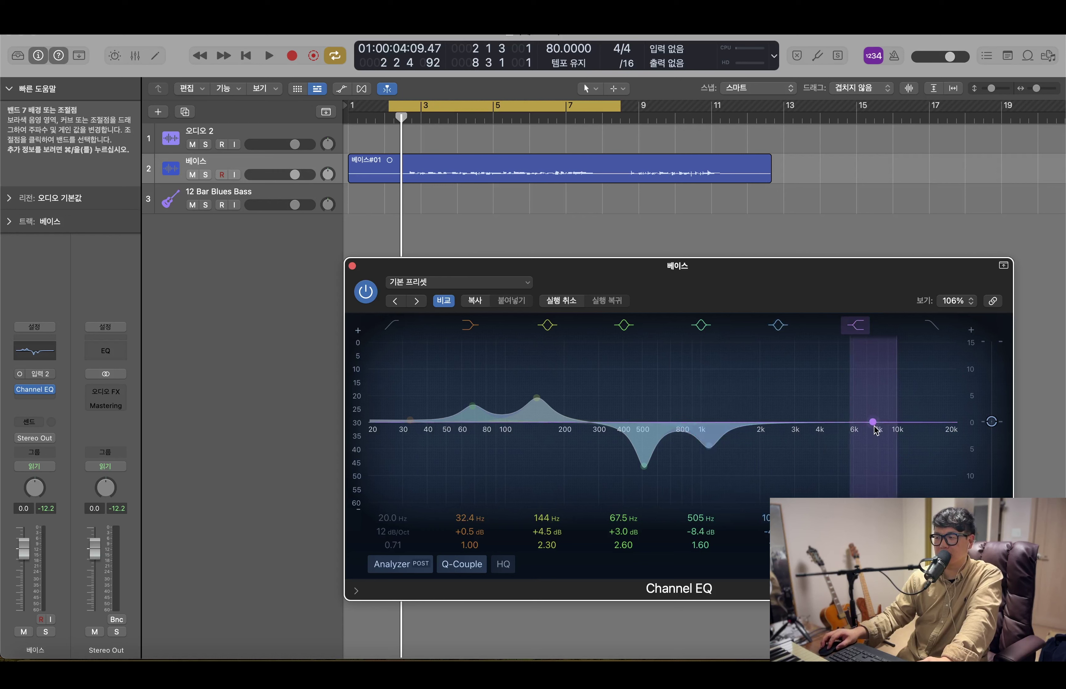
# Pull the band 7 high shelf down to a cut starting between 1 and 2 kHz, refining it while the bass plays
pyautogui.moveTo(875, 430); pyautogui.dragTo(770, 481)
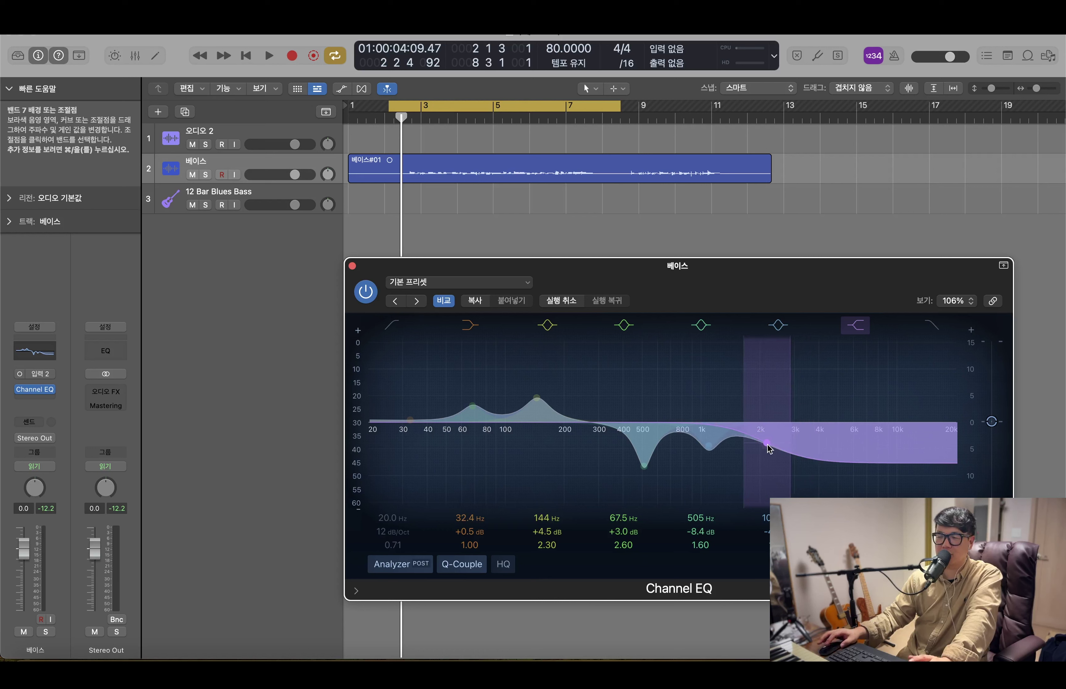
pyautogui.moveTo(768, 445); pyautogui.dragTo(735, 443)
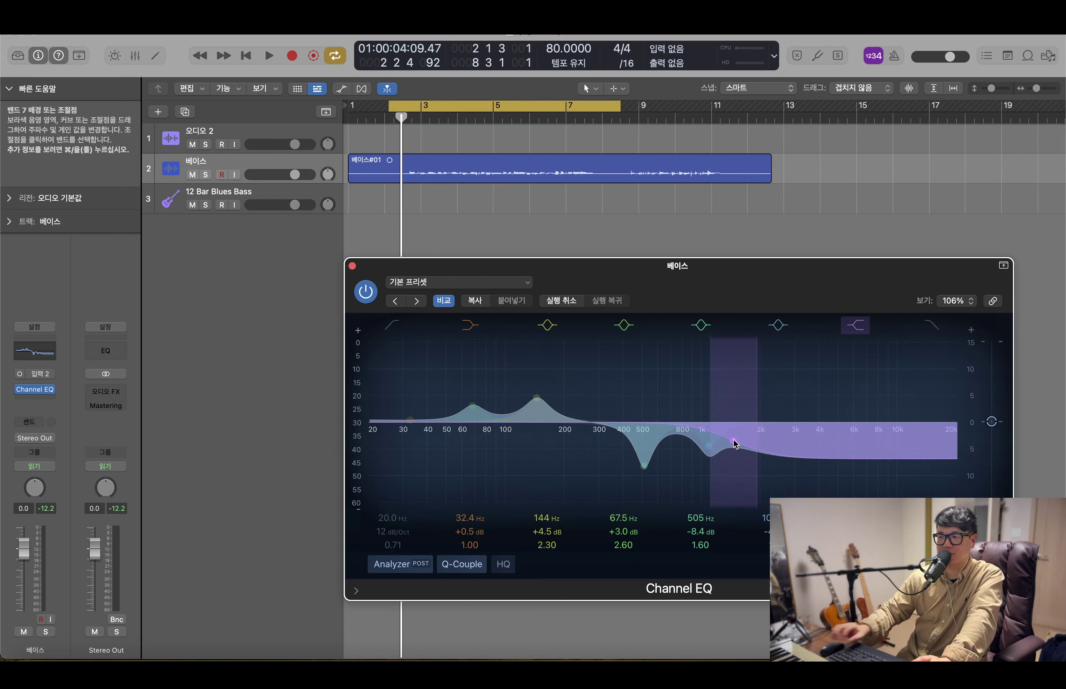
pyautogui.press('space')
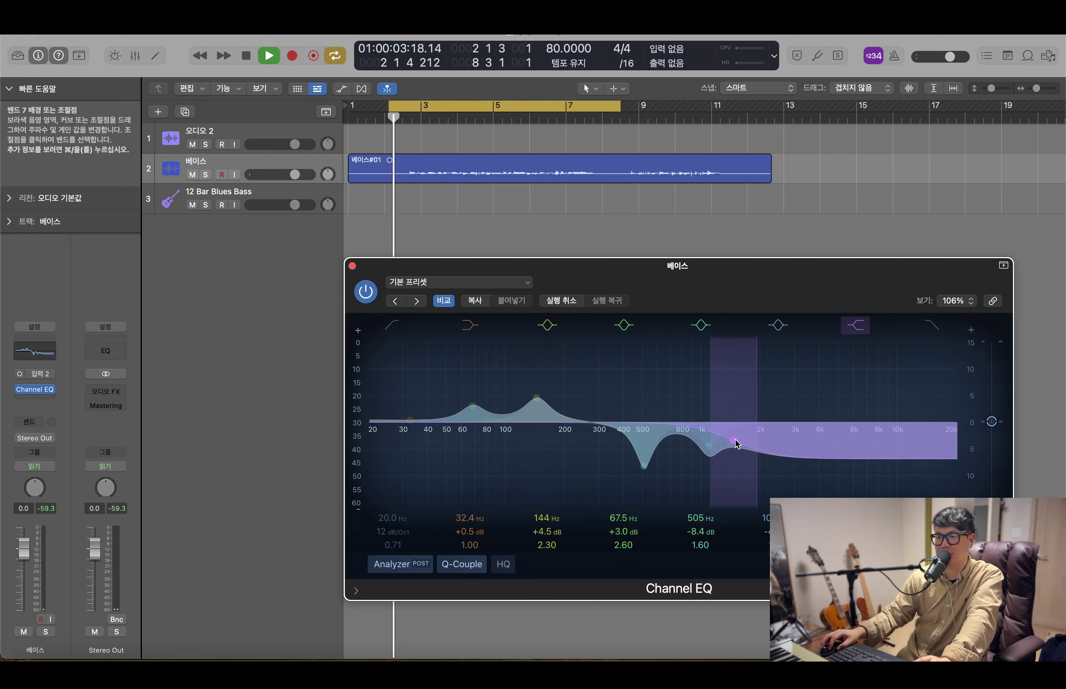
pyautogui.moveTo(736, 442)
pyautogui.mouseDown()
pyautogui.moveTo(786, 434)
pyautogui.moveTo(786, 423)
pyautogui.moveTo(748, 430)
pyautogui.moveTo(728, 451)
pyautogui.mouseUp()
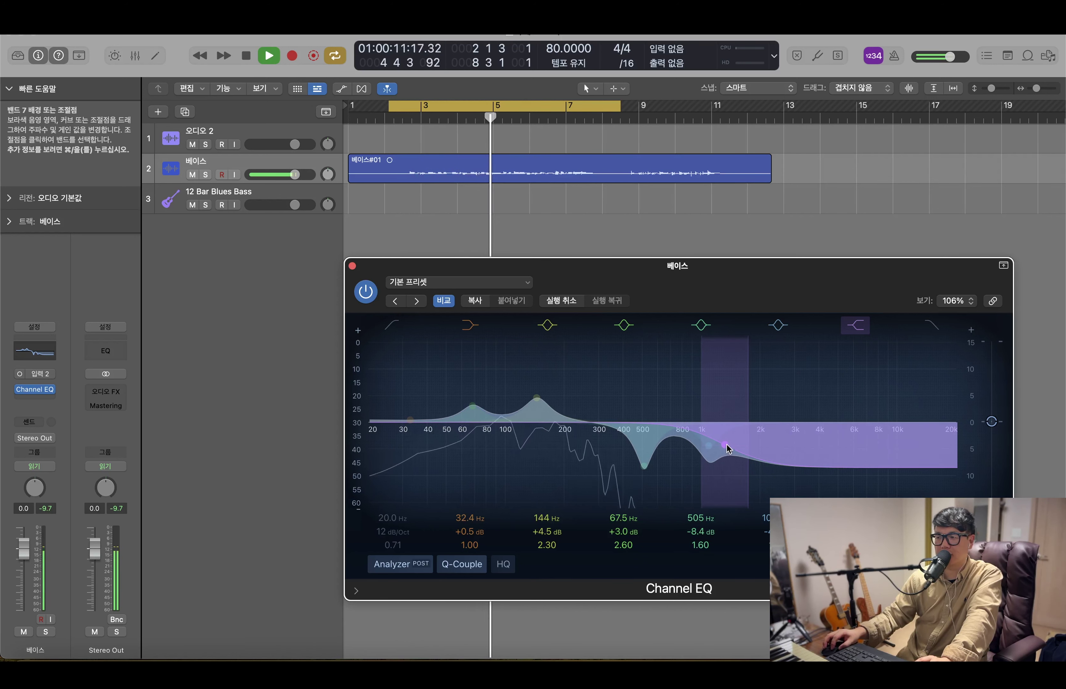
pyautogui.moveTo(727, 451); pyautogui.dragTo(726, 439)
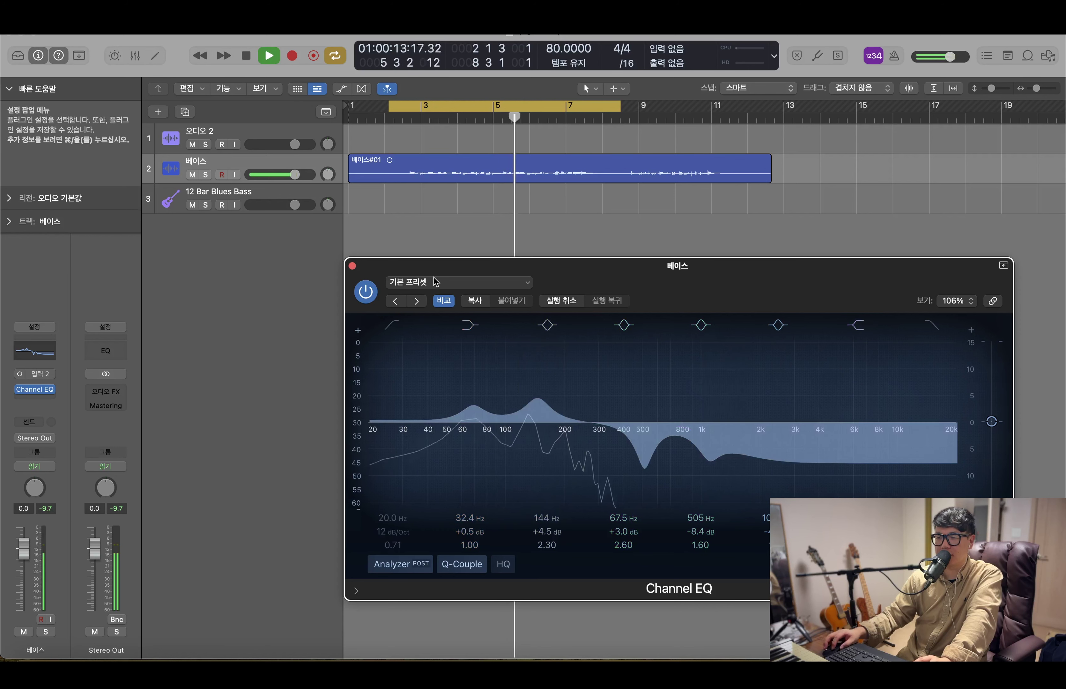
# Toggle the Channel EQ bypass during playback to compare the dry bass with the full curve including the high-shelf cut
pyautogui.click(366, 295)
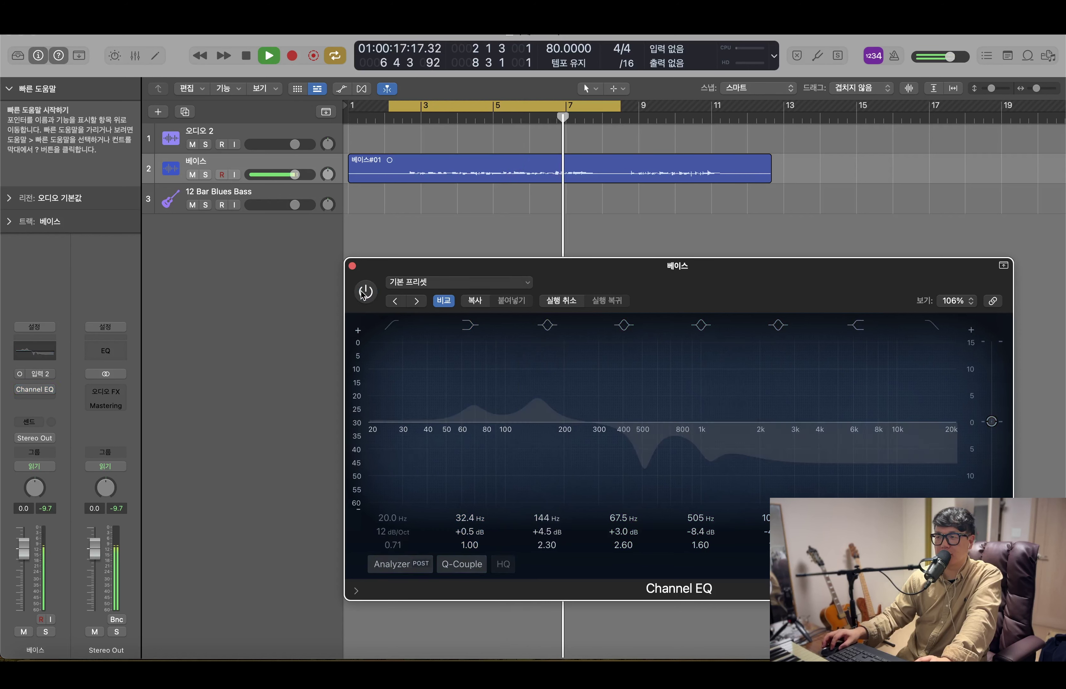
pyautogui.click(363, 293)
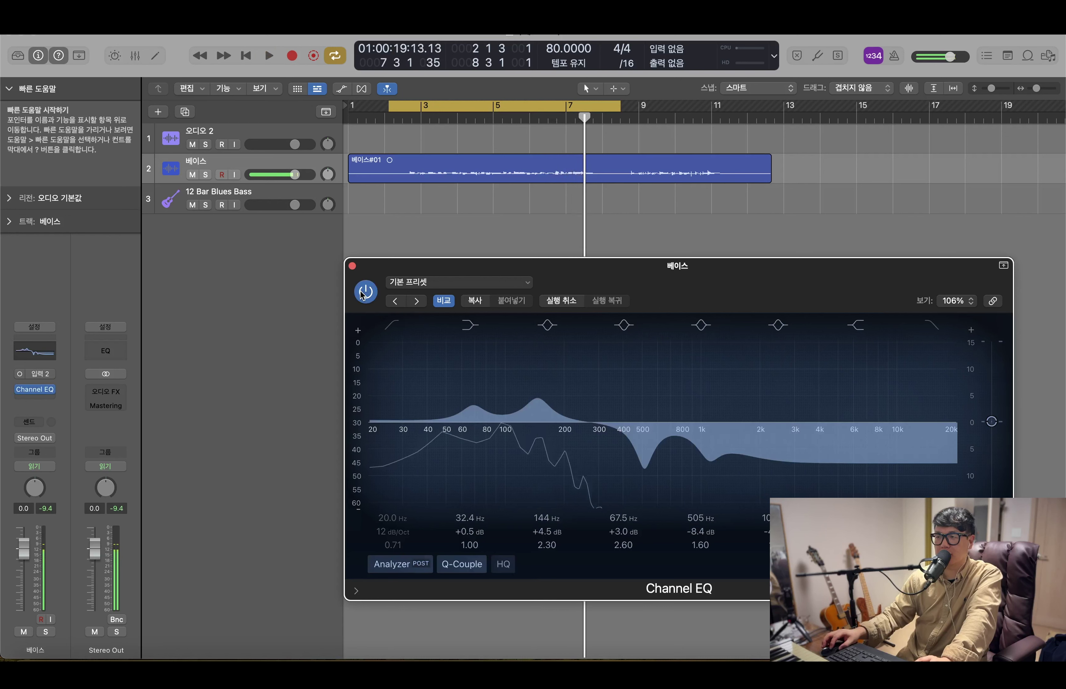
pyautogui.press('space')
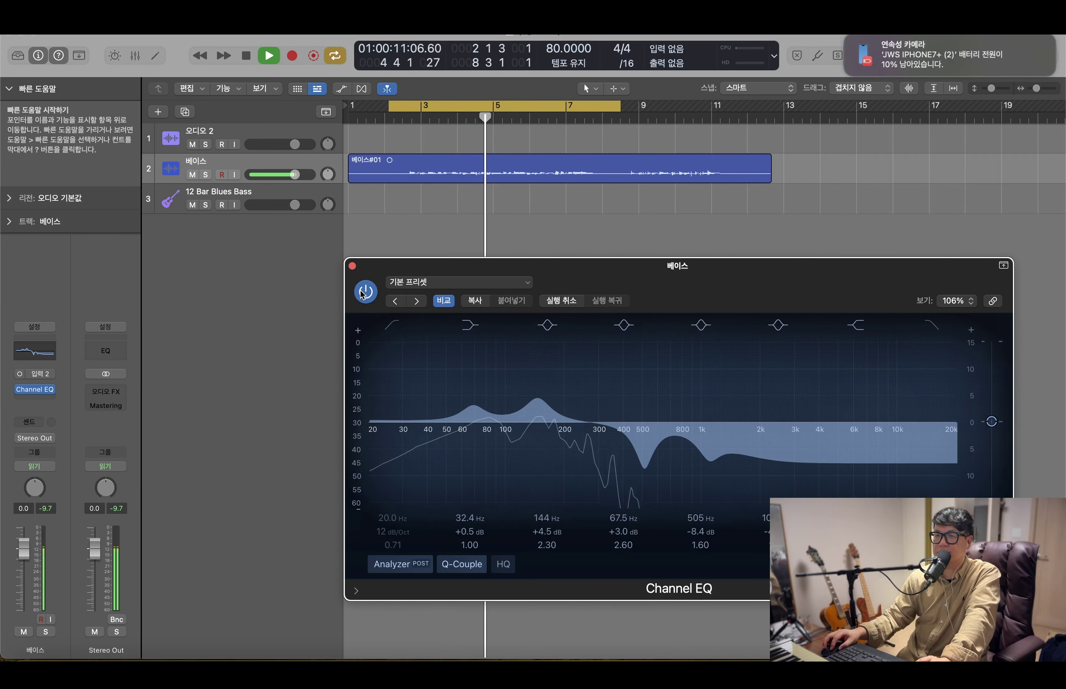
pyautogui.click(364, 293)
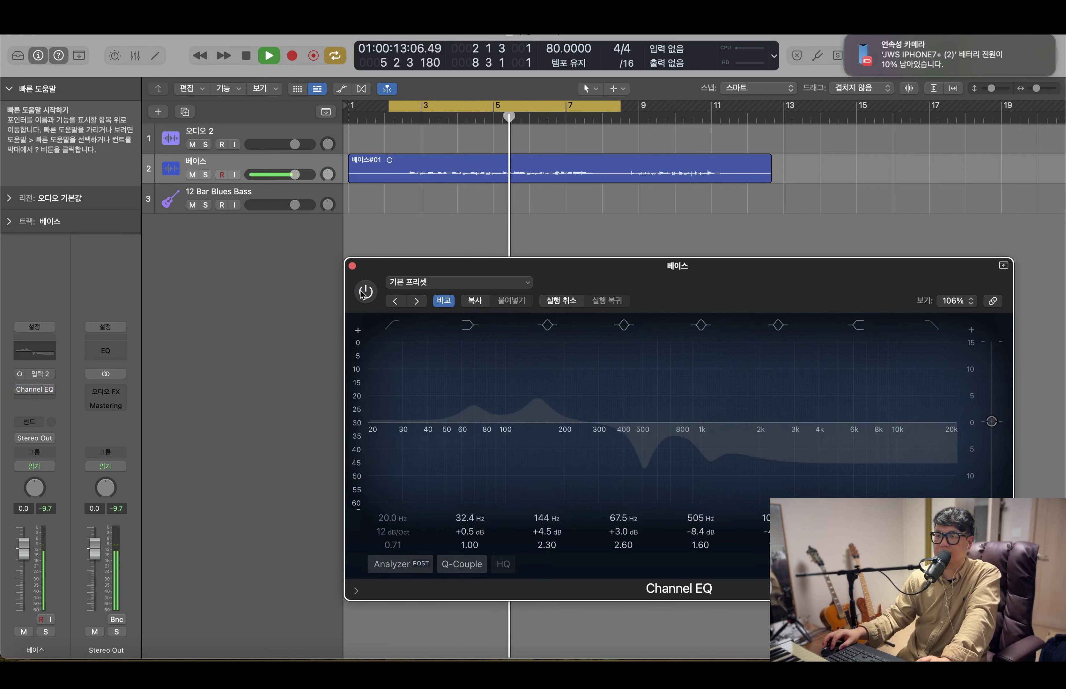
pyautogui.click(364, 292)
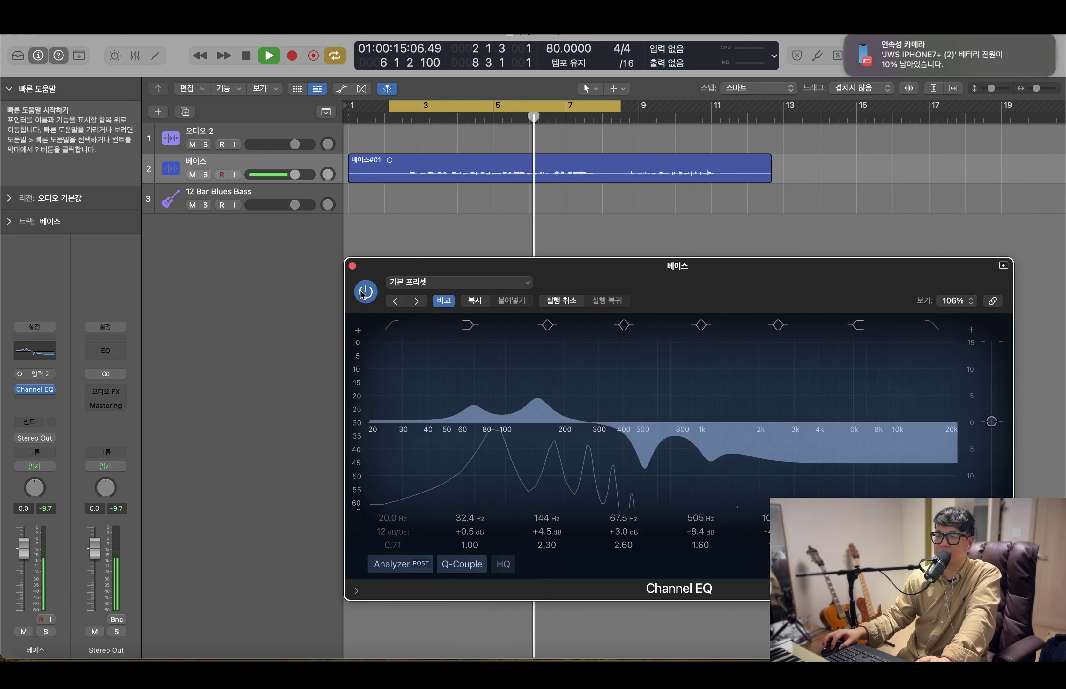
pyautogui.press('space')
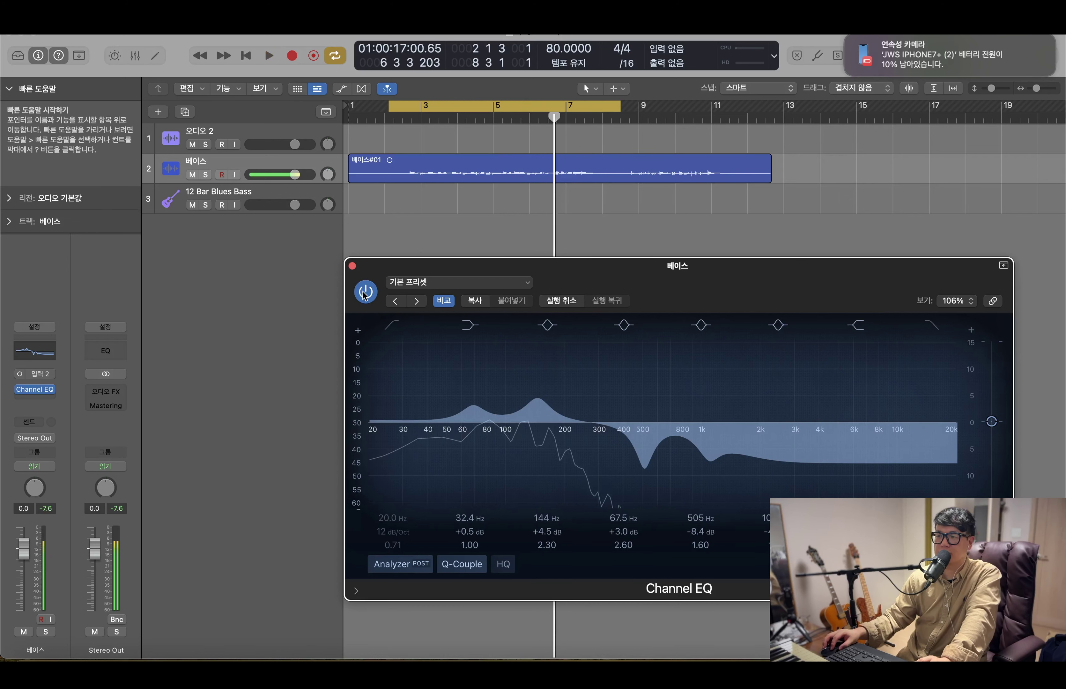
# Move the cycle range to the second bass phrase, from 8 2 1 to 12 3 3, and place the playhead at its start
pyautogui.moveTo(512, 107); pyautogui.dragTo(747, 117)
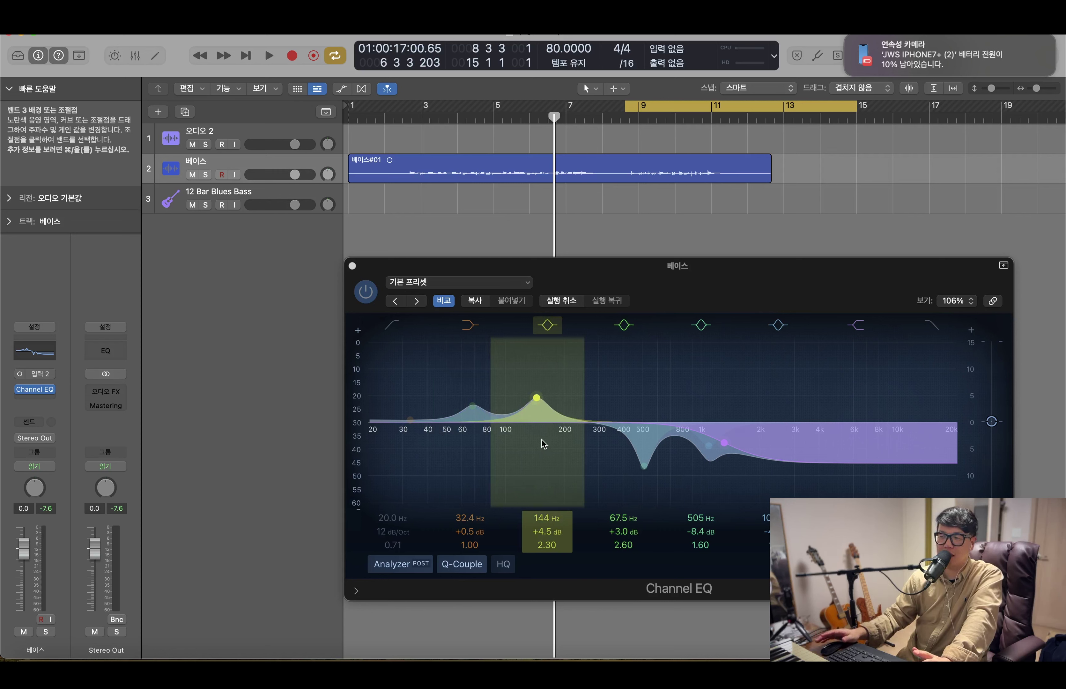
pyautogui.moveTo(855, 112); pyautogui.dragTo(767, 115)
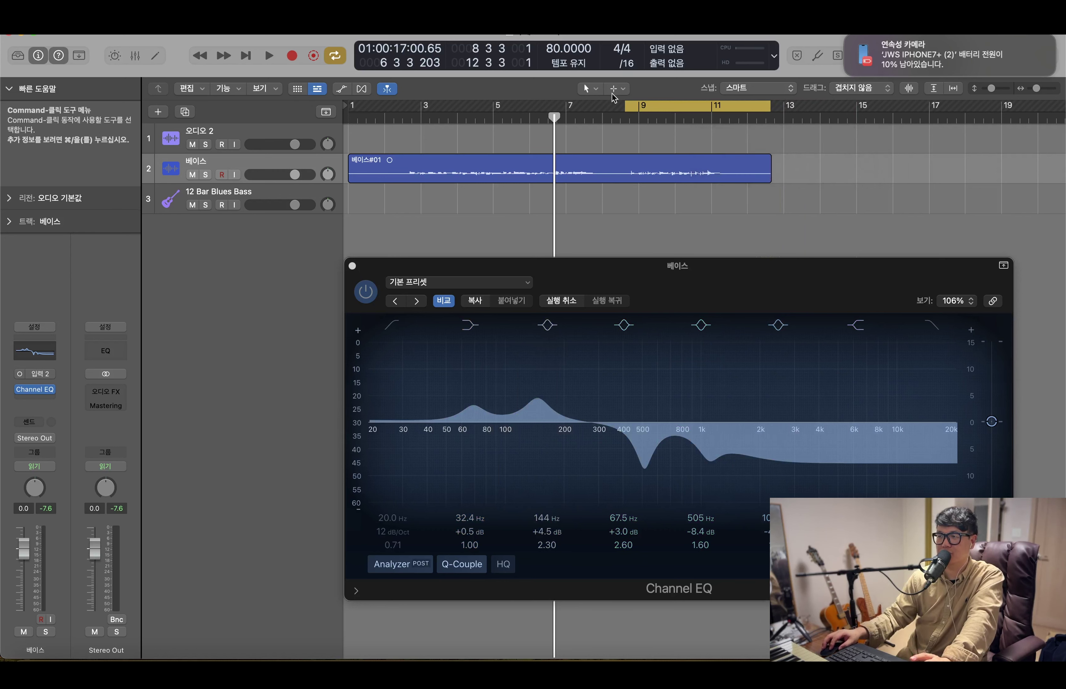
pyautogui.moveTo(626, 106); pyautogui.dragTo(616, 107)
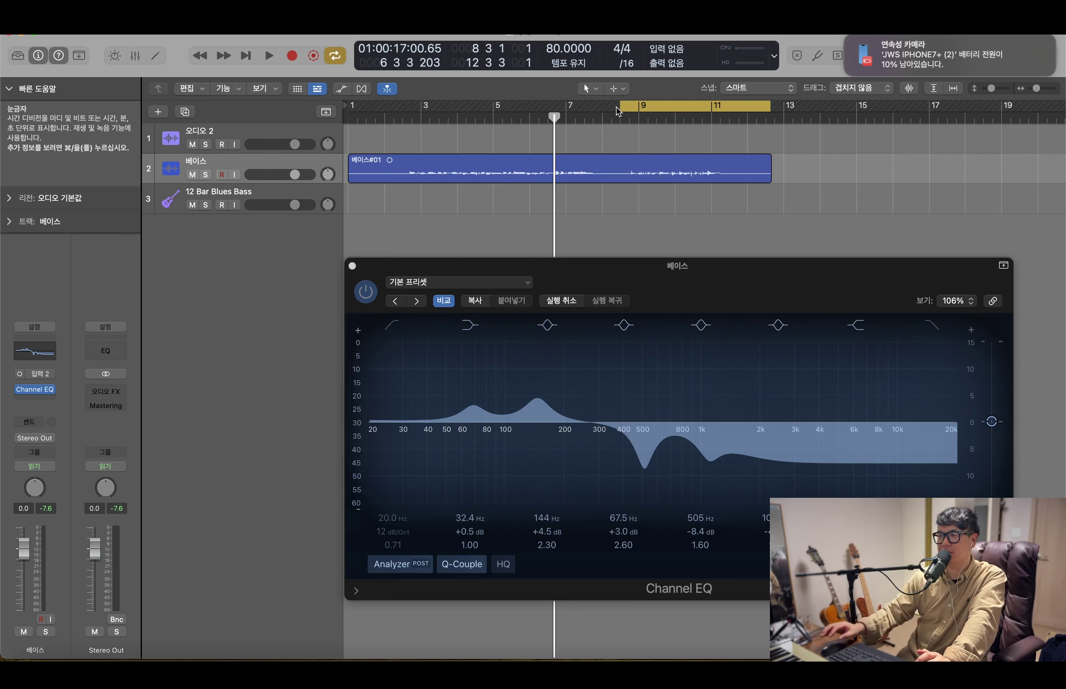
pyautogui.moveTo(621, 109)
pyautogui.mouseDown()
pyautogui.moveTo(566, 118)
pyautogui.moveTo(612, 119)
pyautogui.mouseUp()
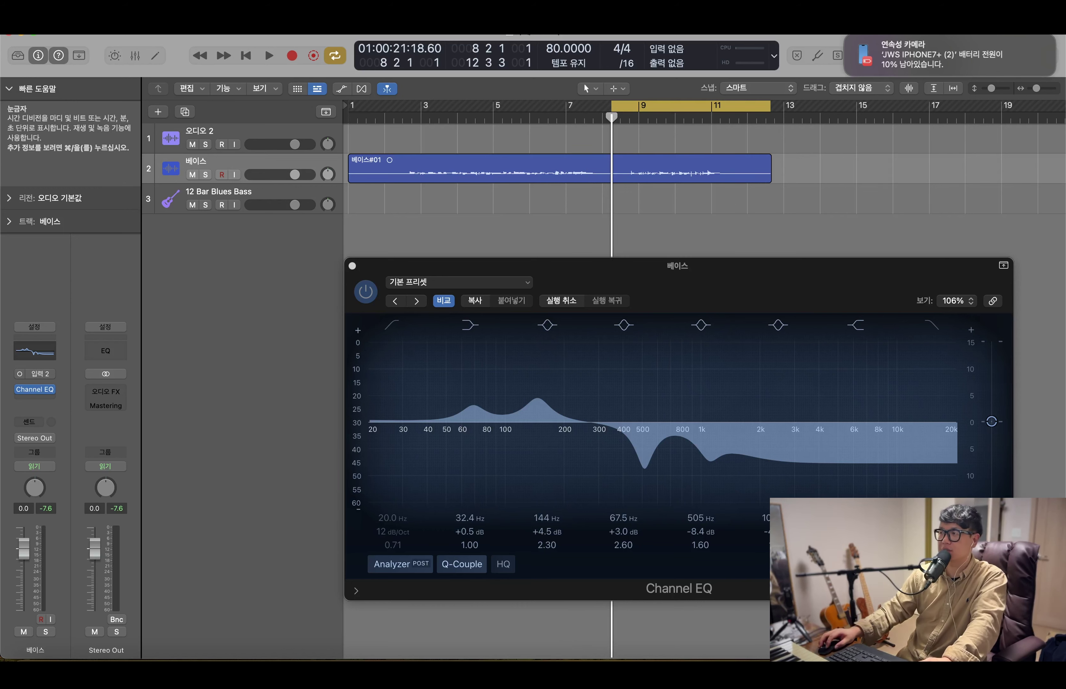
# Enlarge the timeline around the cycled passage, move the EQ window clear of the tracks, and start playback
pyautogui.moveTo(996, 92); pyautogui.dragTo(1041, 89)
pyautogui.moveTo(863, 278); pyautogui.dragTo(915, 421)
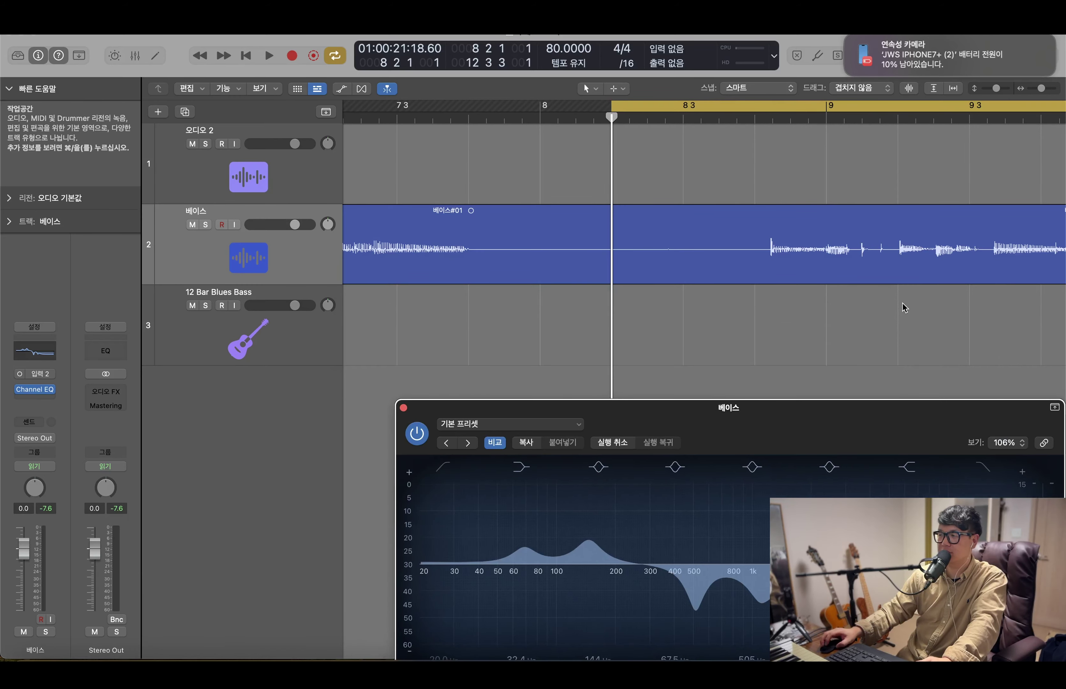
pyautogui.hscroll(5, 946, 257)
pyautogui.moveTo(1038, 91); pyautogui.dragTo(1038, 89)
pyautogui.press('space')
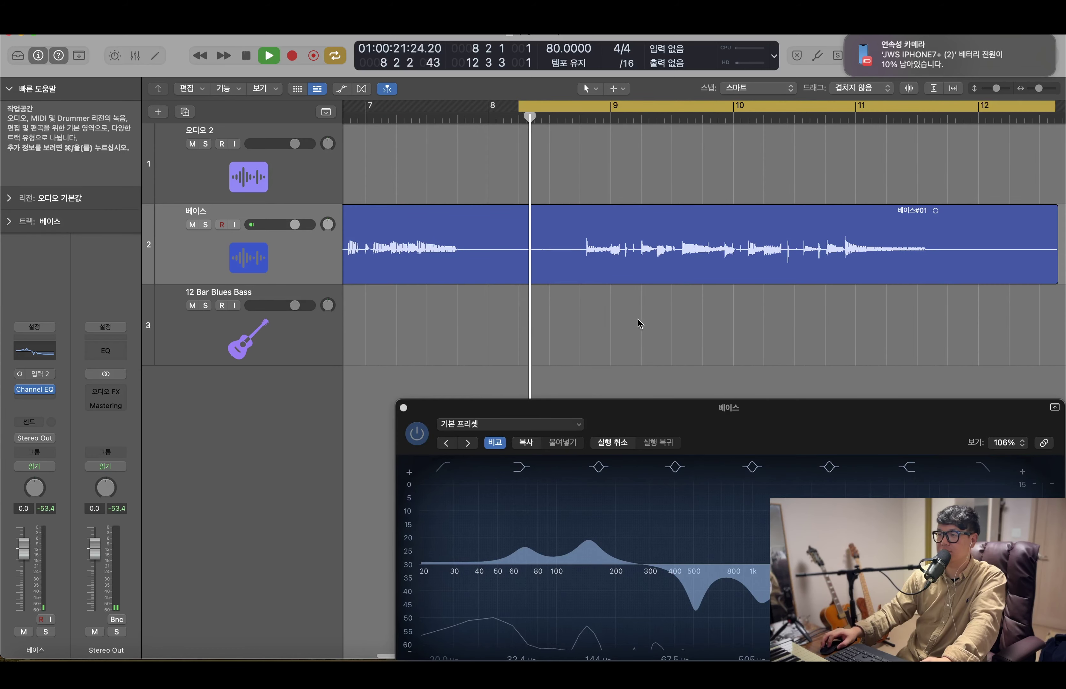
# Remove the existing Channel EQ from the bass track and insert a fresh, flat Channel EQ
pyautogui.click(50, 393)
pyautogui.click(68, 356)
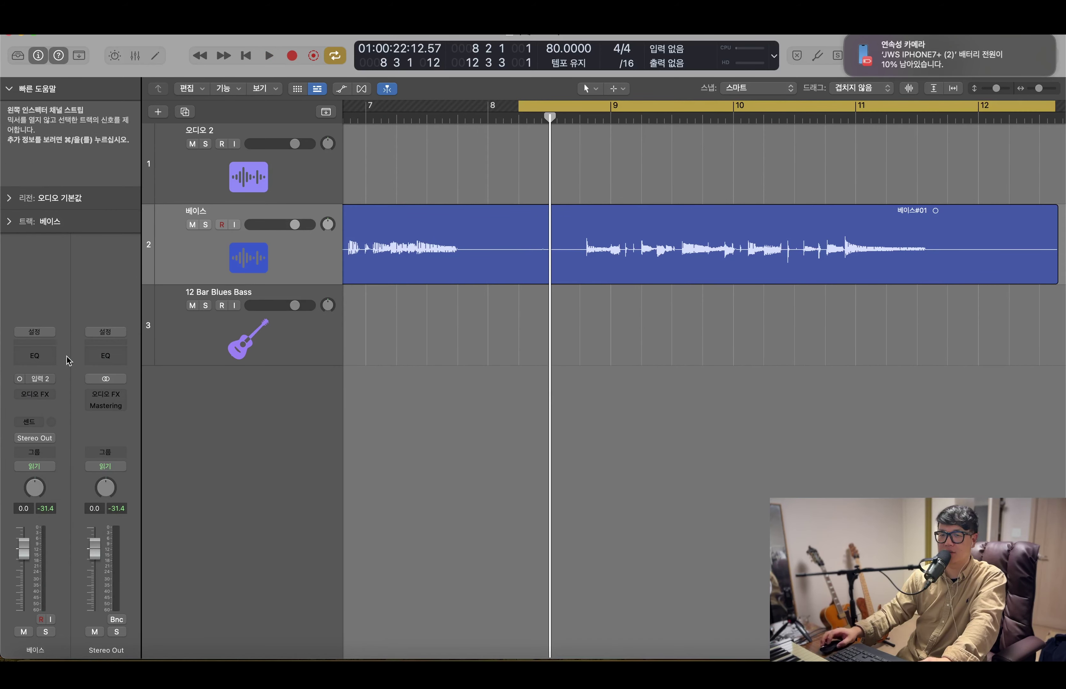
pyautogui.click(40, 358)
pyautogui.moveTo(633, 184); pyautogui.dragTo(752, 339)
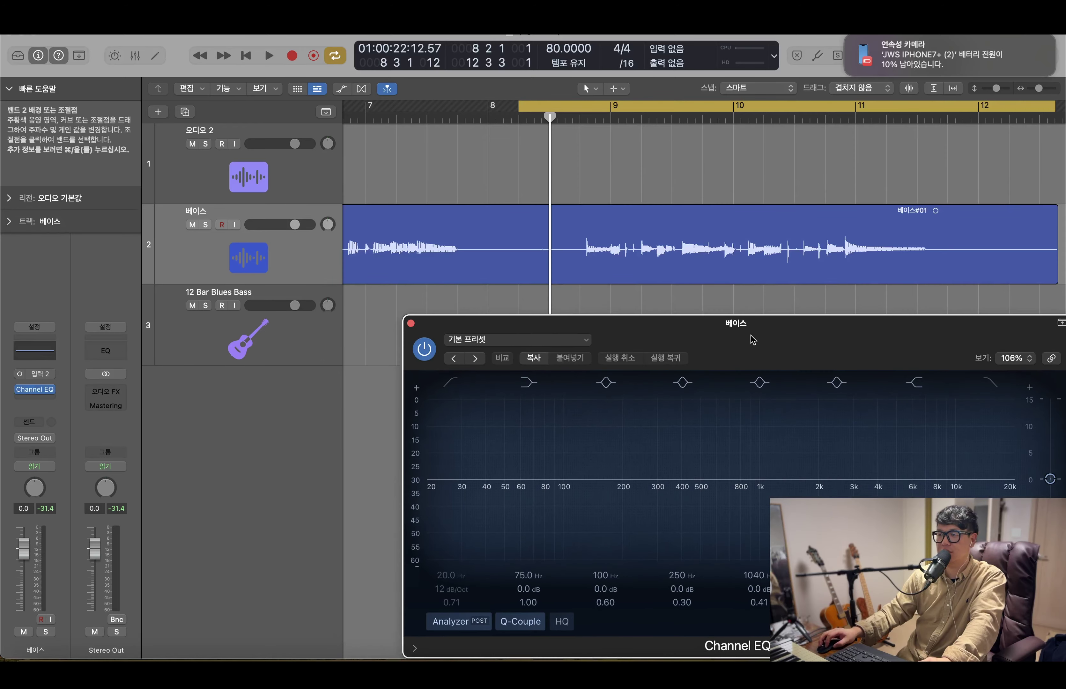
# Audition the cycled bass phrase several times with the flat Channel EQ, watching its frequency spectrum in the analyzer
pyautogui.press('space')
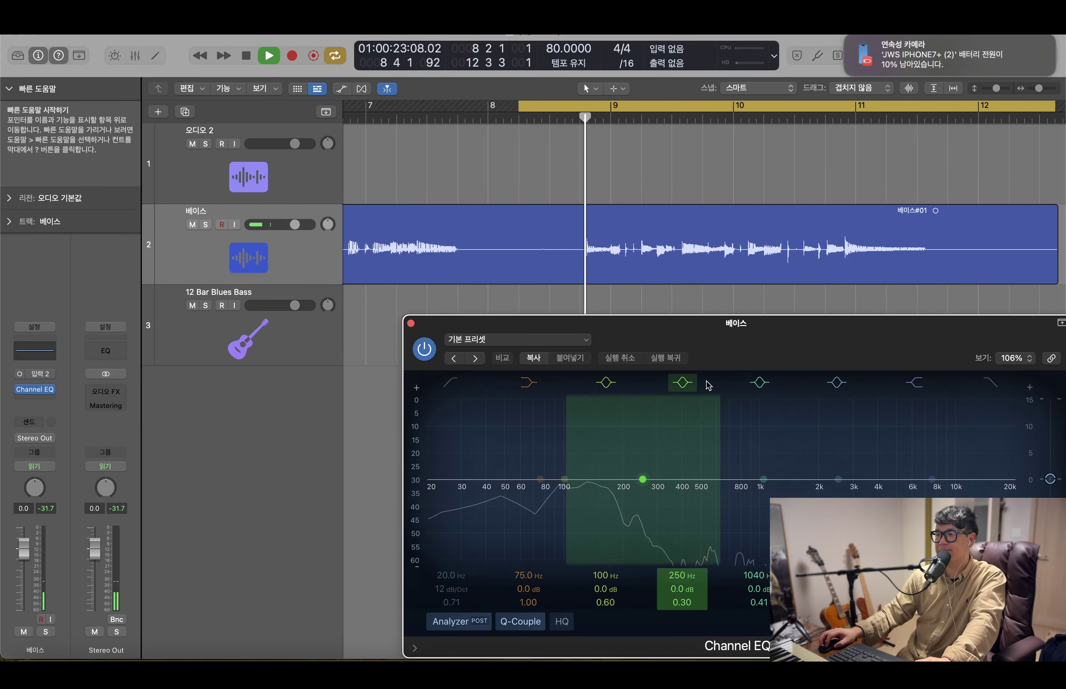
pyautogui.moveTo(707, 323); pyautogui.dragTo(604, 285)
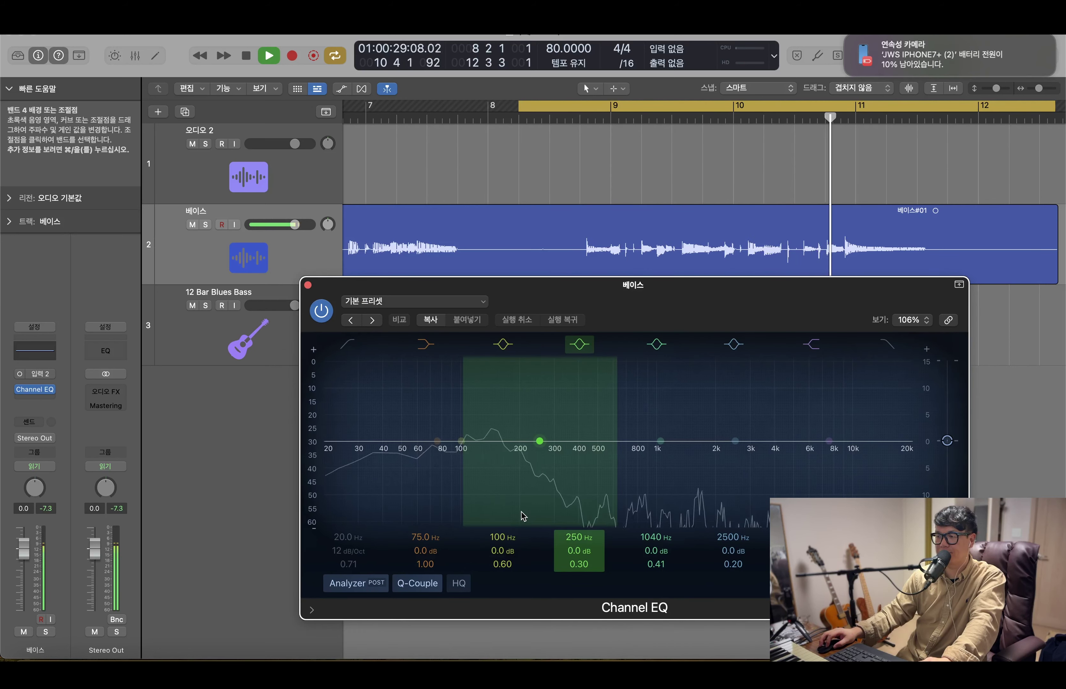
pyautogui.press('space')
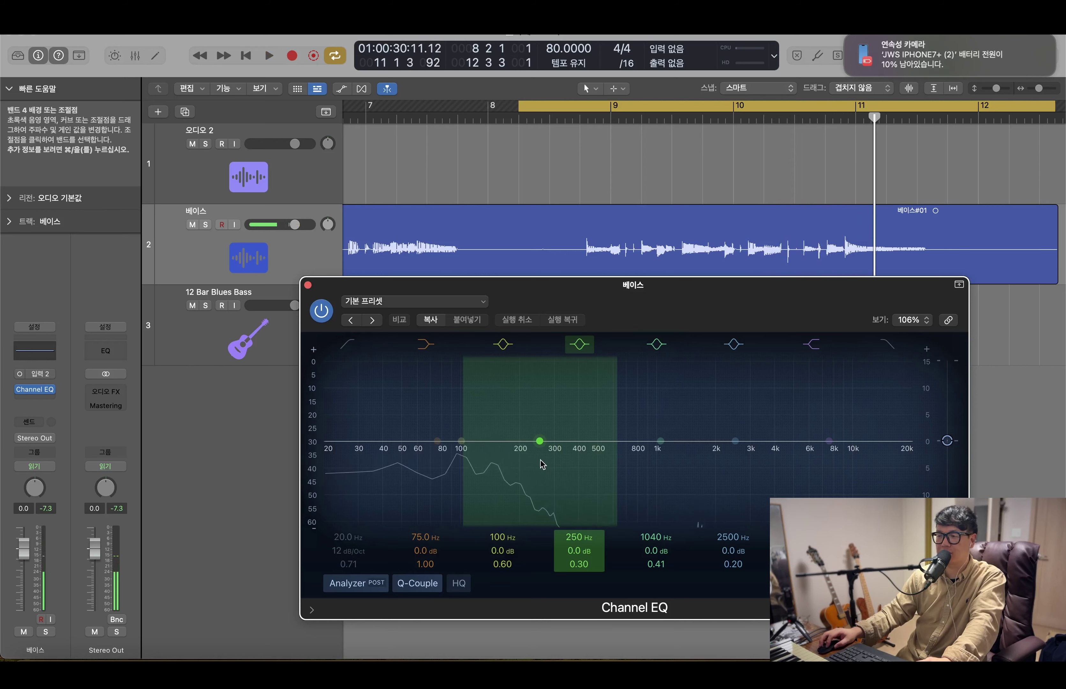
pyautogui.click(688, 462)
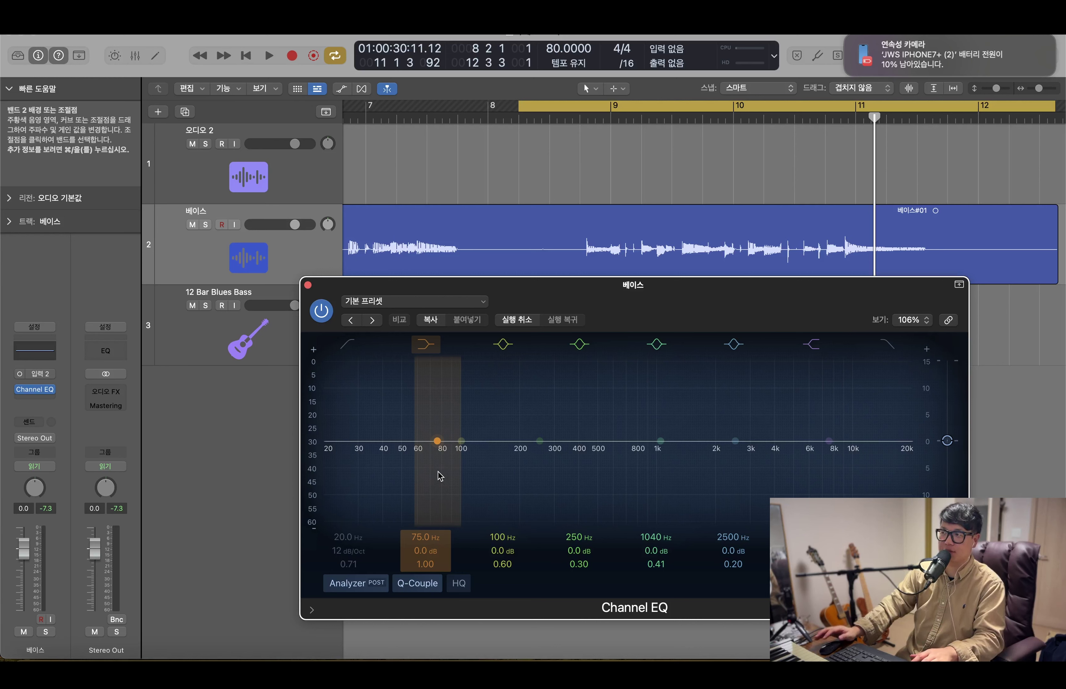
pyautogui.press('space')
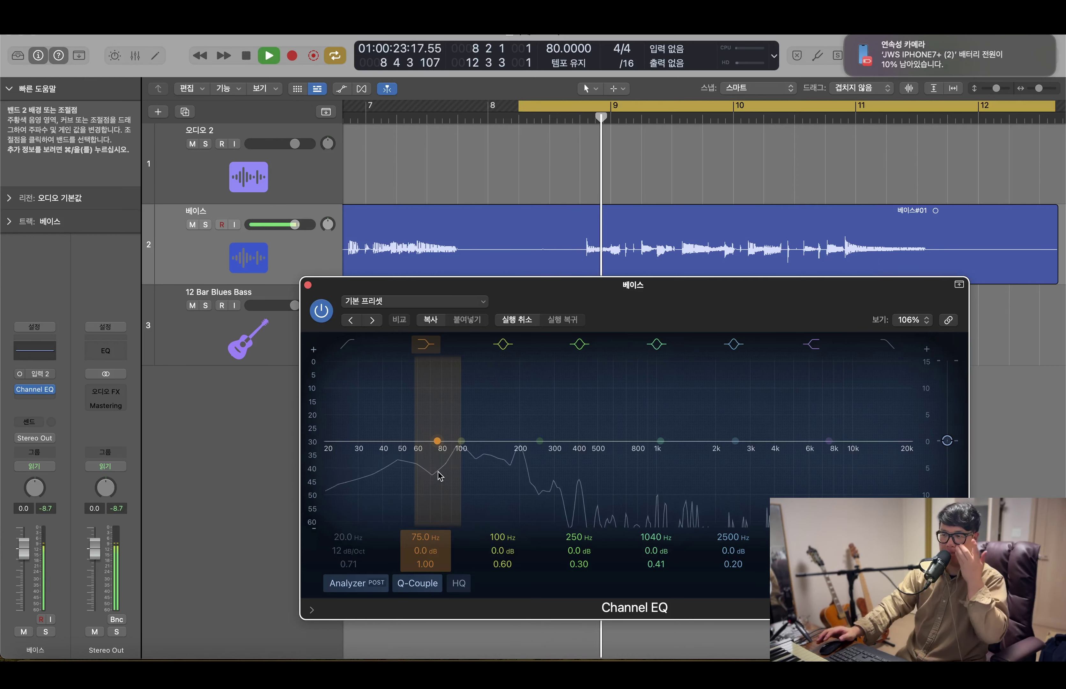
pyautogui.press('space')
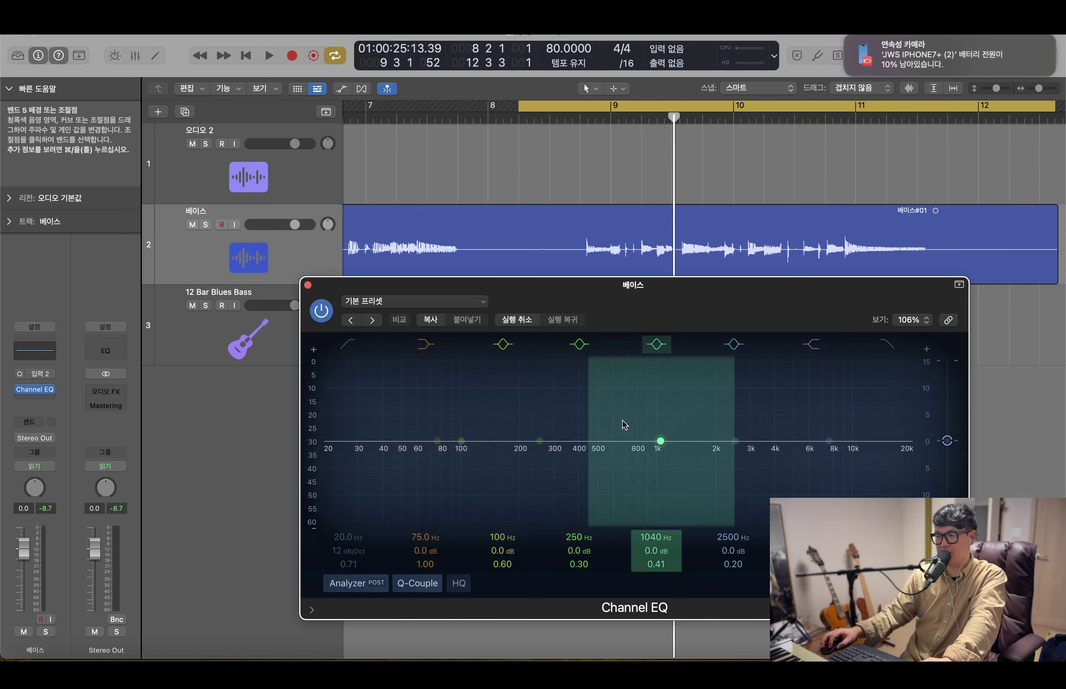
pyautogui.press('space')
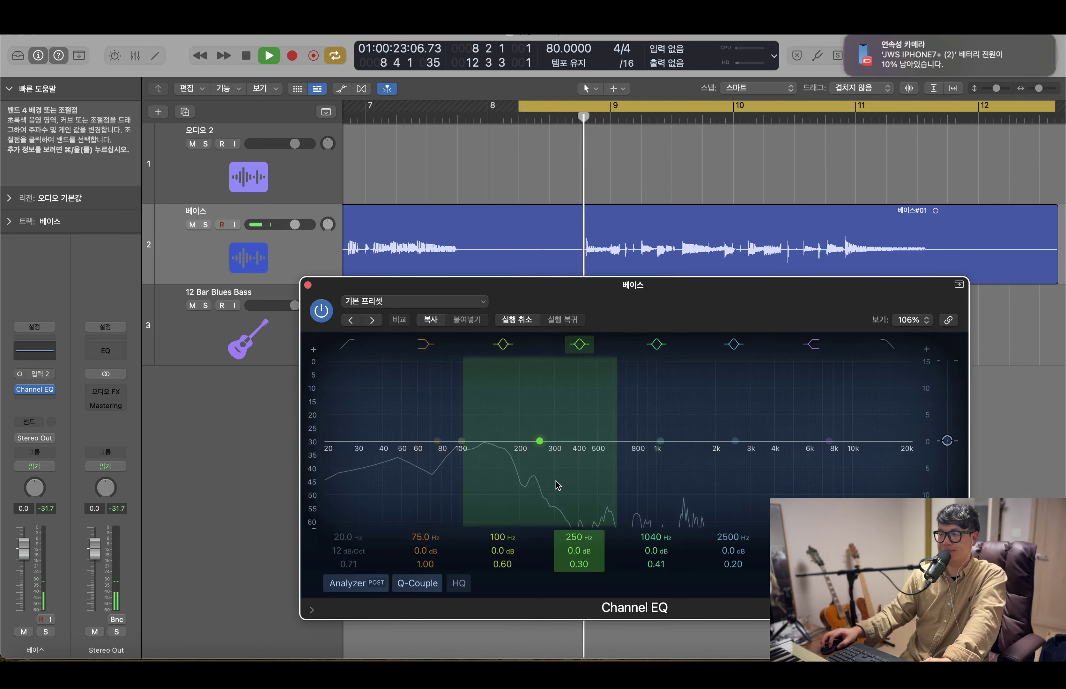
pyautogui.press('space')
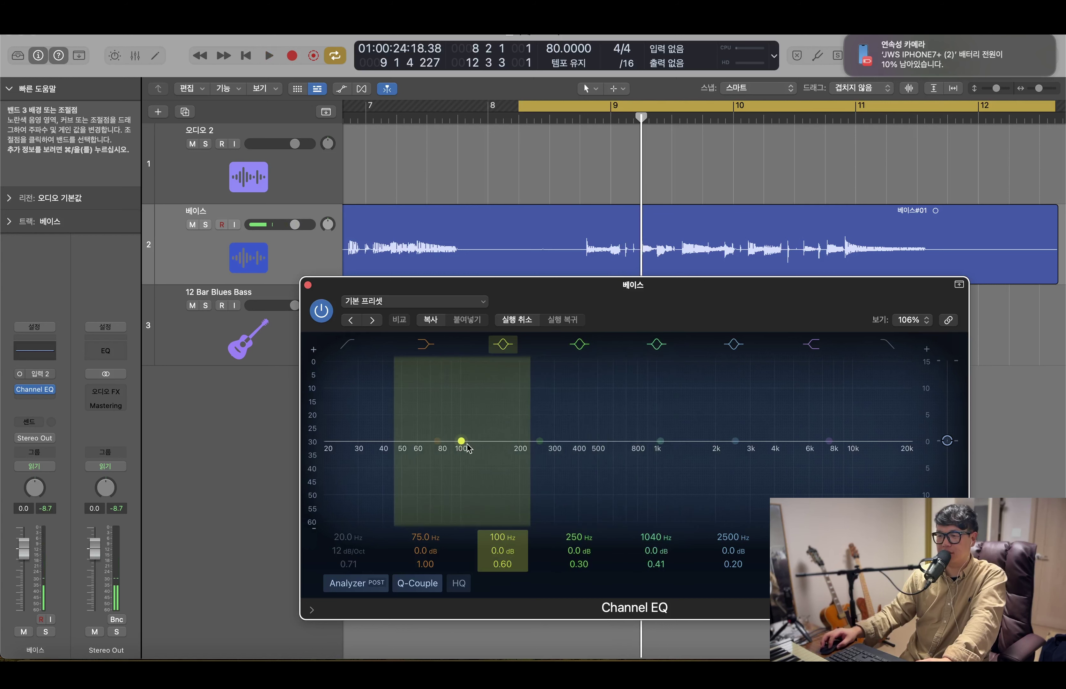
# Boost band 3 to about +3.8 dB at 71.0 Hz with a Q of 1.70 while auditioning the phrase
pyautogui.moveTo(437, 441)
pyautogui.mouseDown()
pyautogui.moveTo(405, 441)
pyautogui.moveTo(461, 441)
pyautogui.moveTo(419, 428)
pyautogui.moveTo(434, 423)
pyautogui.mouseUp()
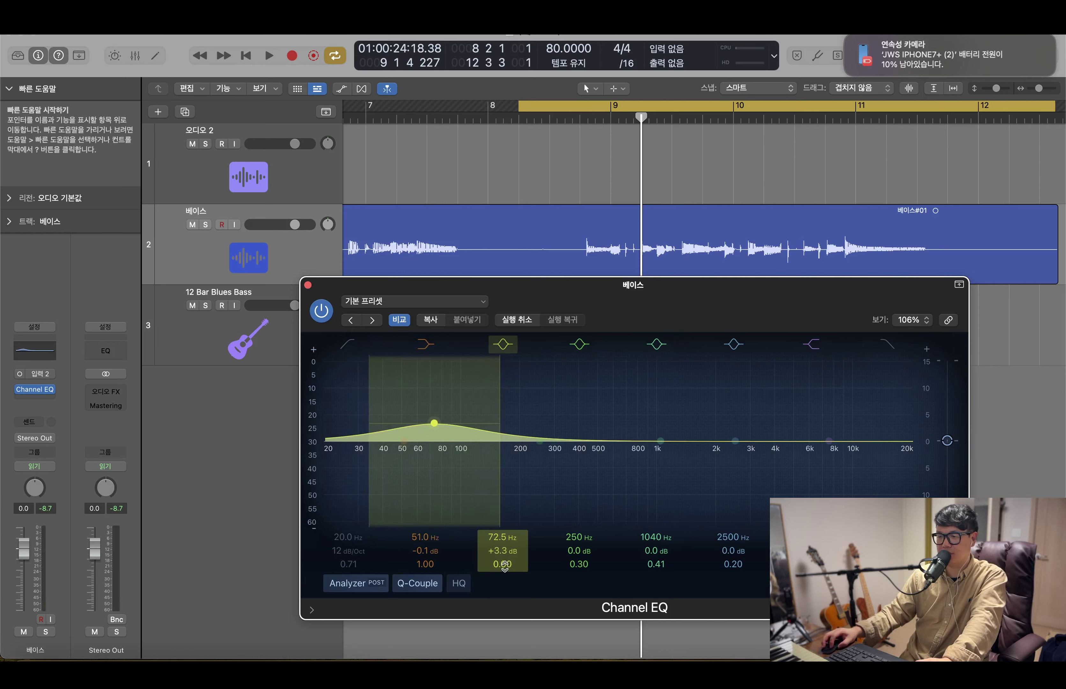
pyautogui.moveTo(502, 563); pyautogui.dragTo(487, 532)
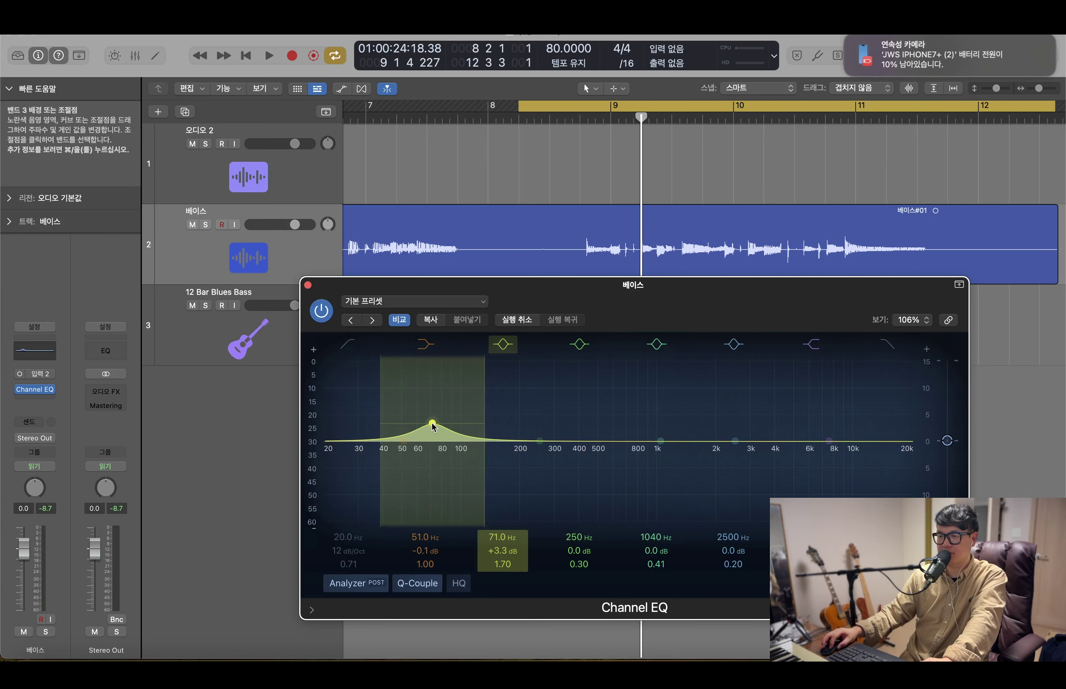
pyautogui.press('space')
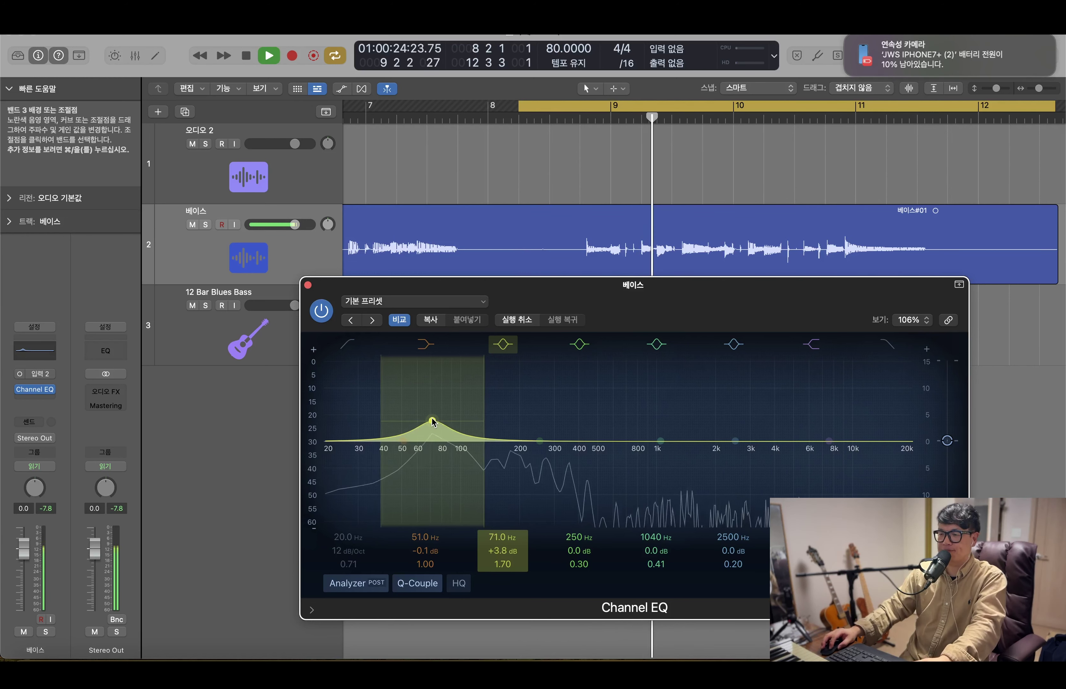
pyautogui.moveTo(432, 427); pyautogui.dragTo(433, 421)
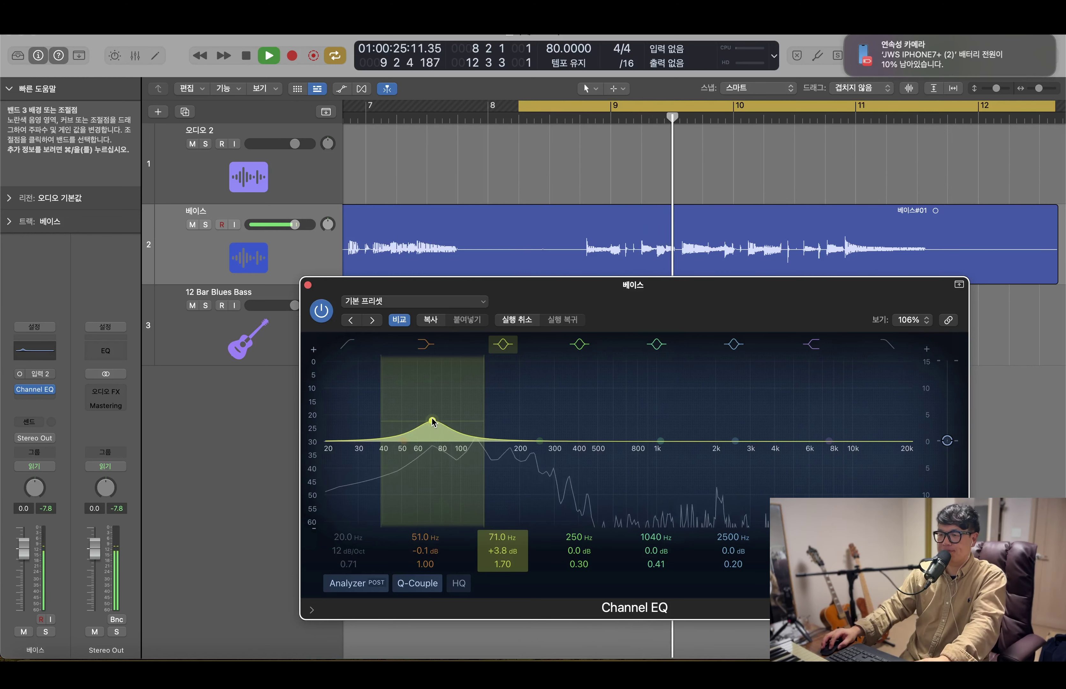
# Bypass the Channel EQ and audition the cycled bass phrase without the 71 Hz boost
pyautogui.click(315, 313)
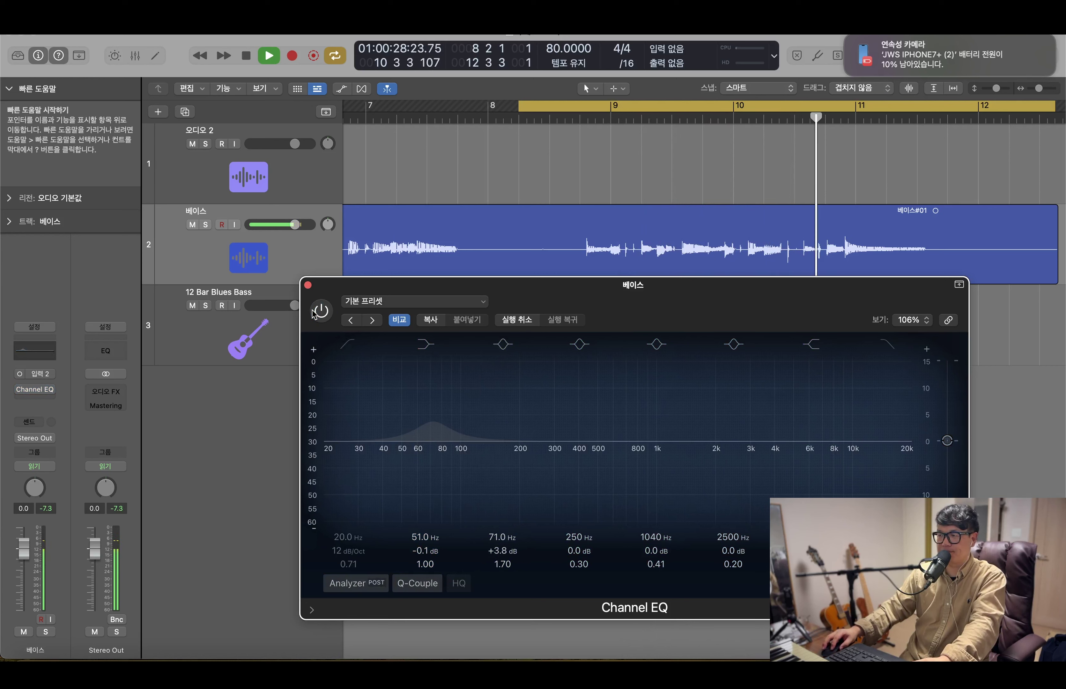
pyautogui.press('space')
pyautogui.press('space')
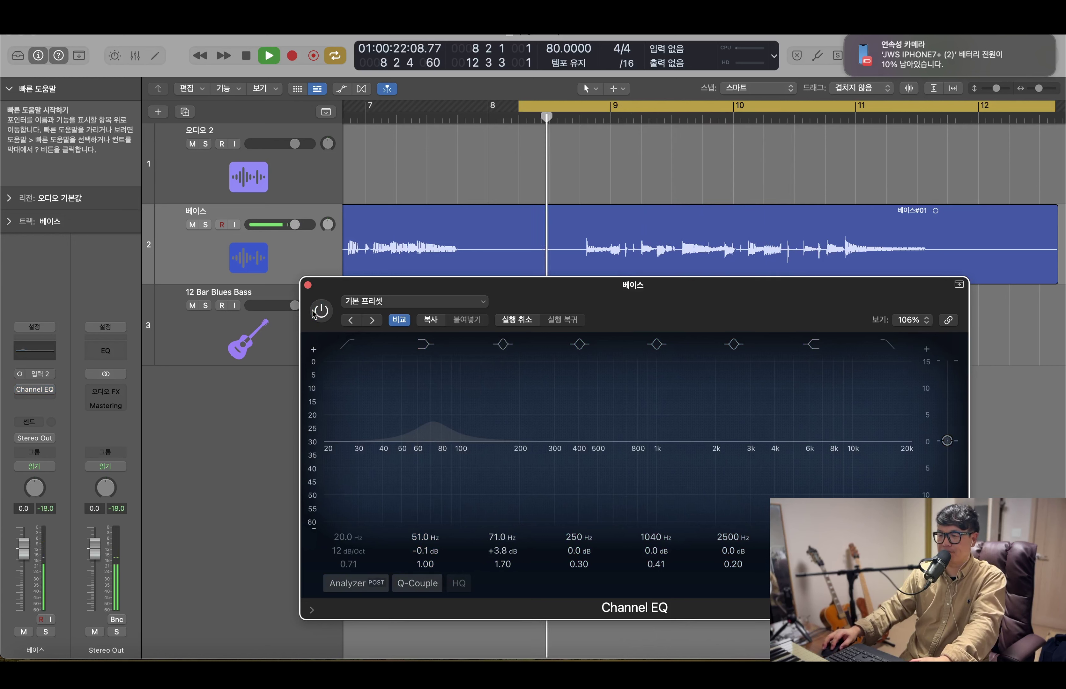
pyautogui.press('space')
pyautogui.click(314, 314)
pyautogui.click(322, 313)
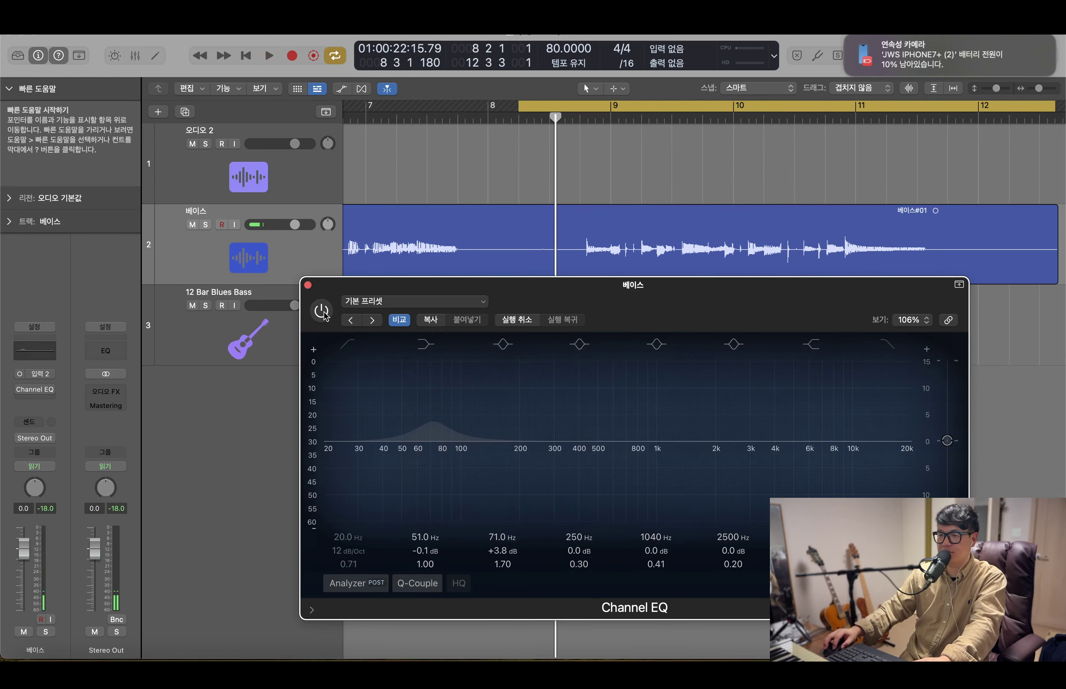
pyautogui.press('space')
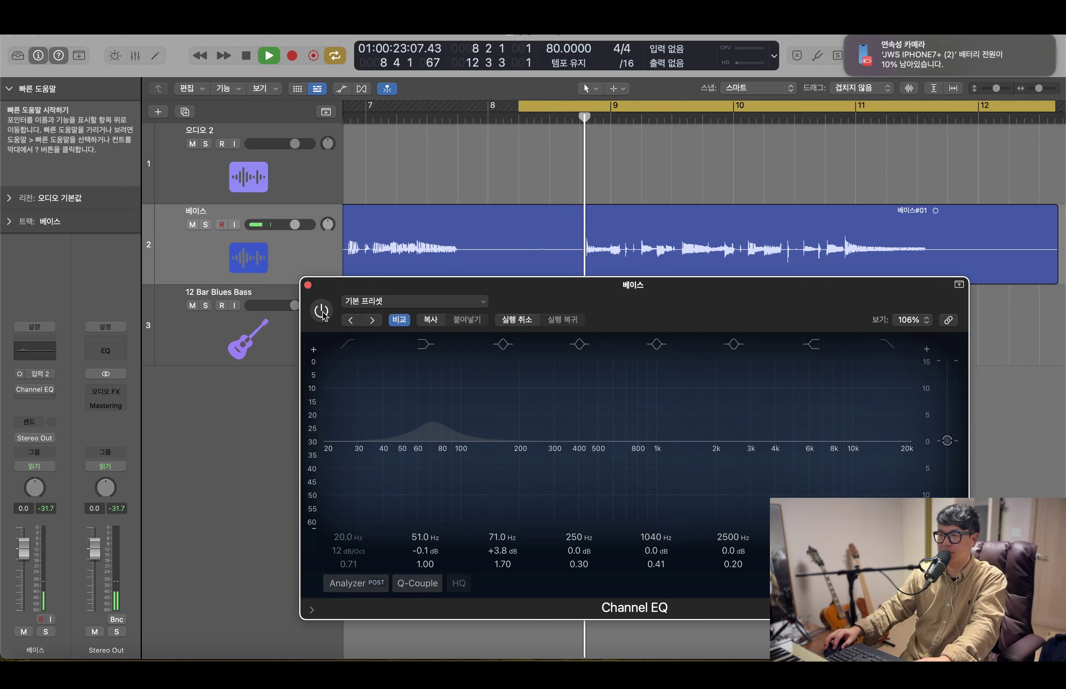
pyautogui.press('space')
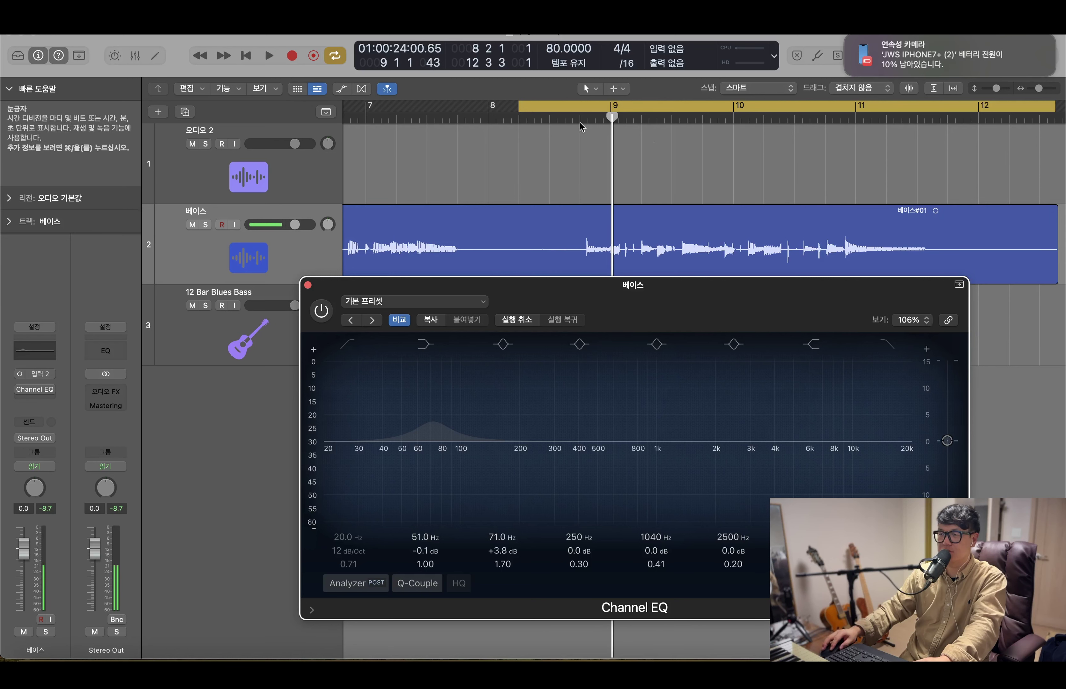
pyautogui.click(580, 122)
pyautogui.press('space')
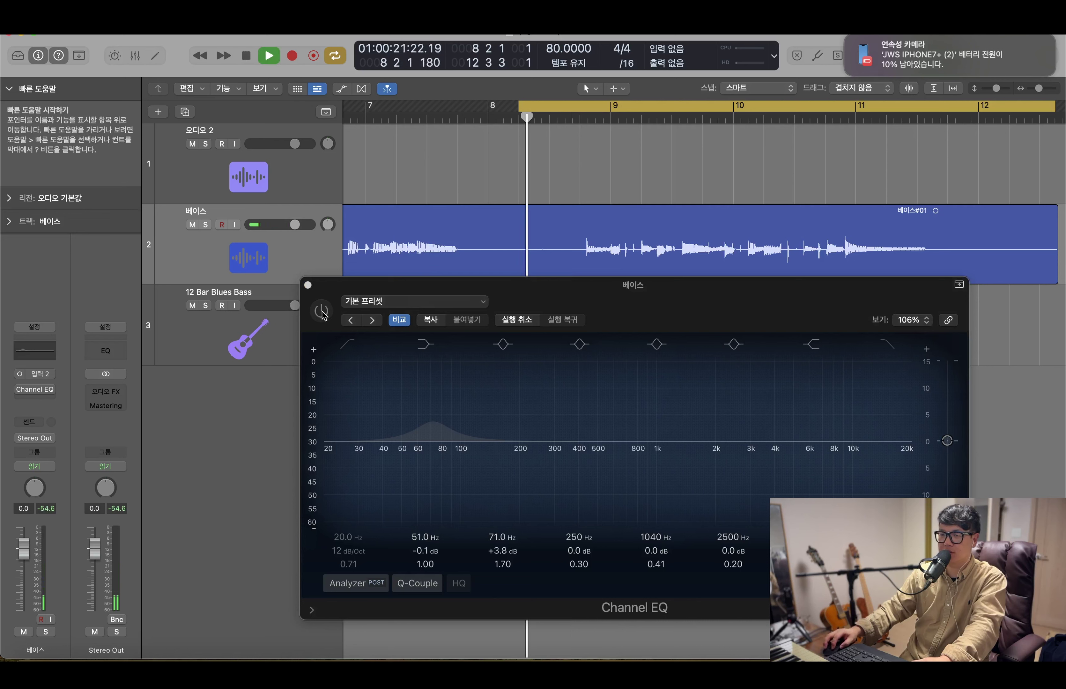
# Switch the EQ on and off while replaying the phrase to compare the low boost with the dry sound, leaving it enabled
pyautogui.click(321, 311)
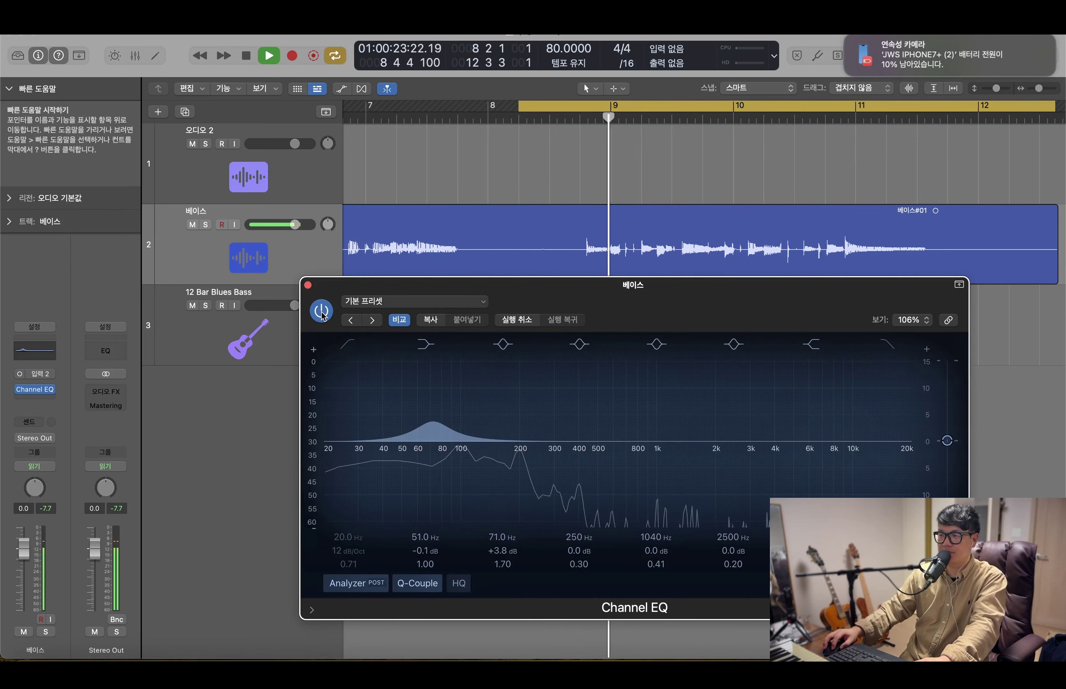
pyautogui.press('space')
pyautogui.click(322, 310)
pyautogui.press('space')
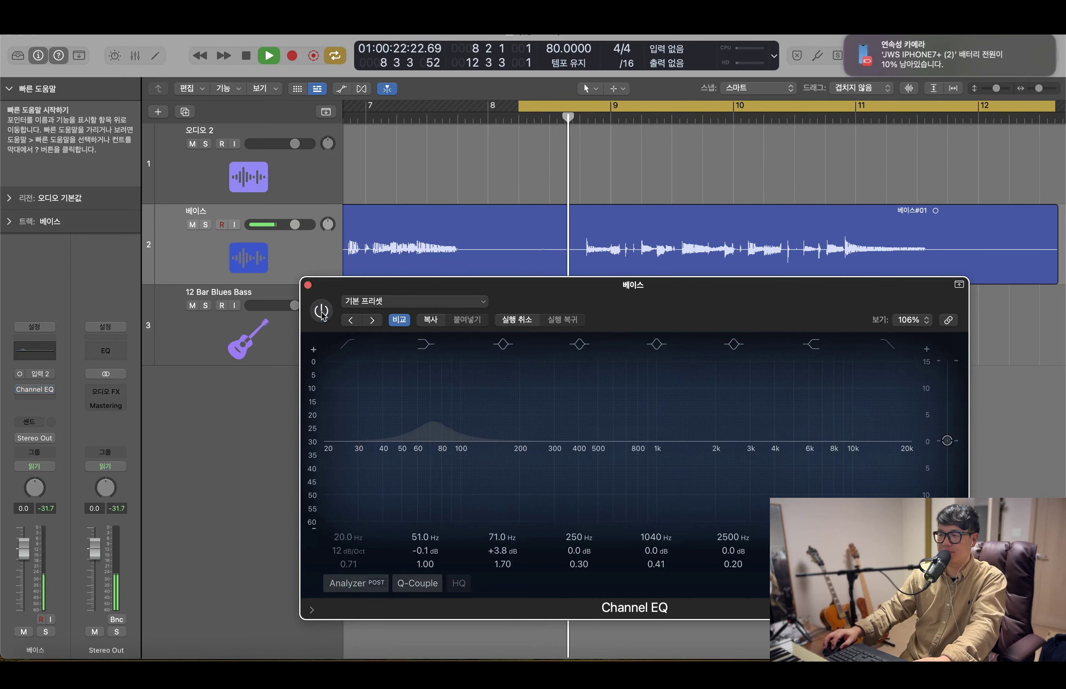
pyautogui.click(322, 310)
pyautogui.press('space')
pyautogui.press('space')
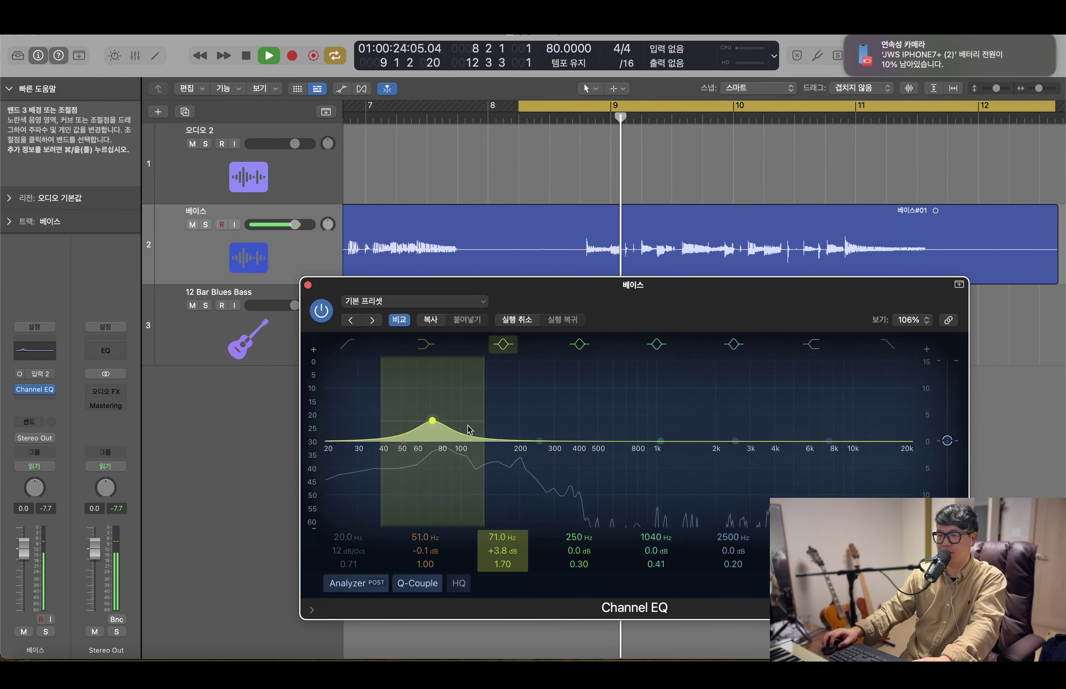
# Set band 3 to +3.5 dB at 70.0 Hz and boost band 4 to about +3.6 dB at 141 Hz with a Q of 2.80
pyautogui.press('space')
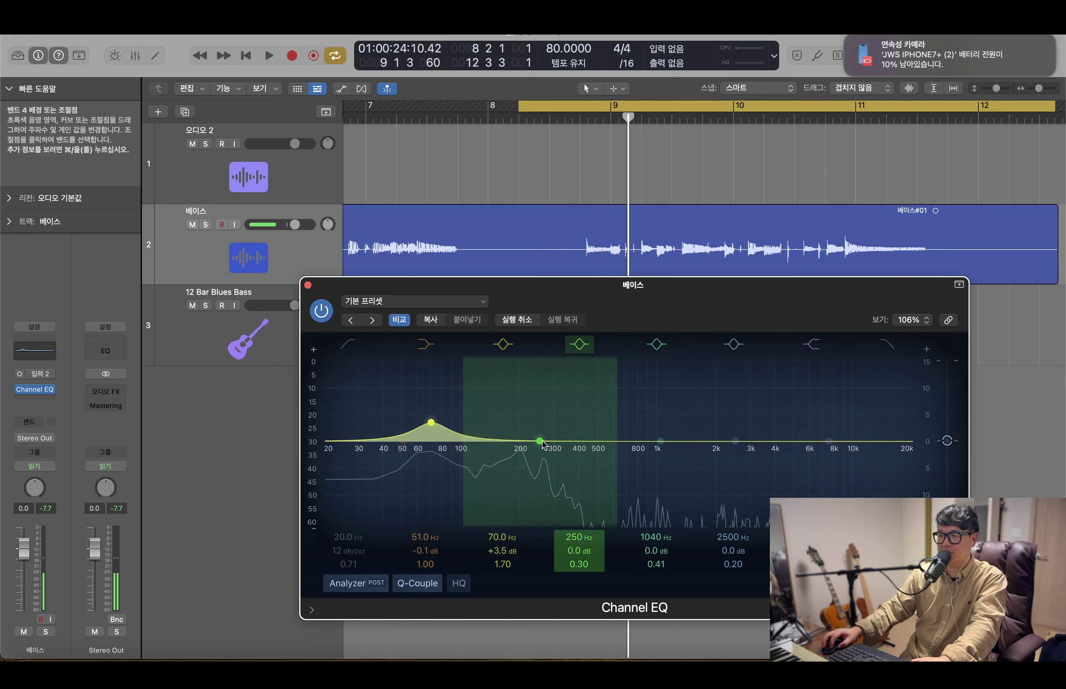
pyautogui.moveTo(542, 440); pyautogui.dragTo(487, 423)
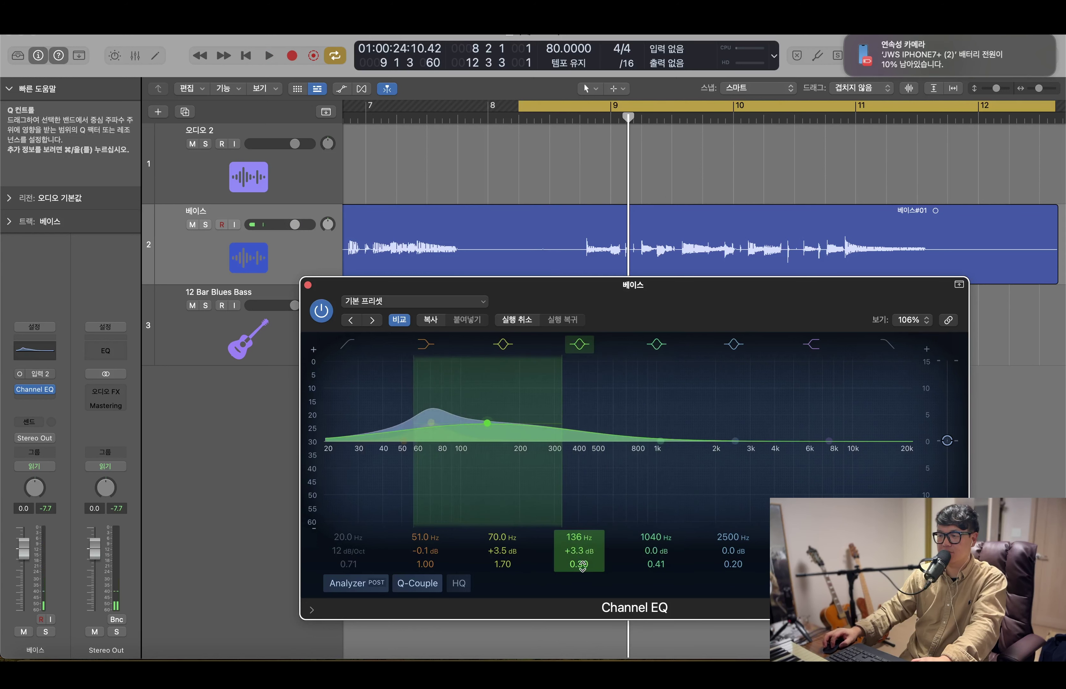
pyautogui.moveTo(579, 564); pyautogui.dragTo(513, 454)
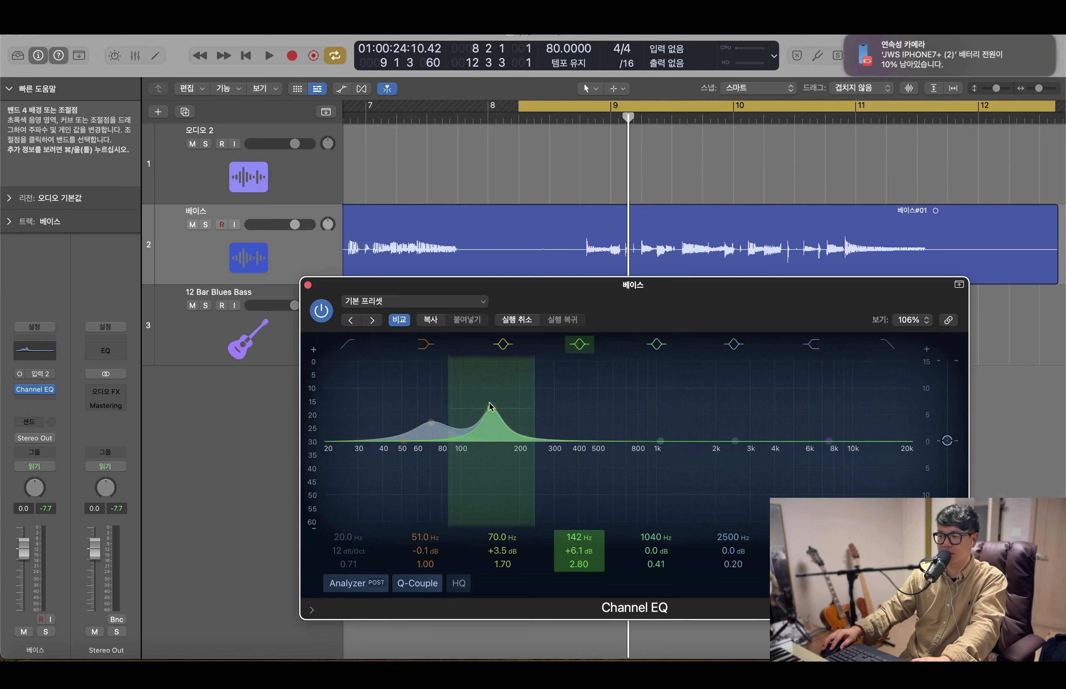
pyautogui.moveTo(493, 400); pyautogui.dragTo(499, 411)
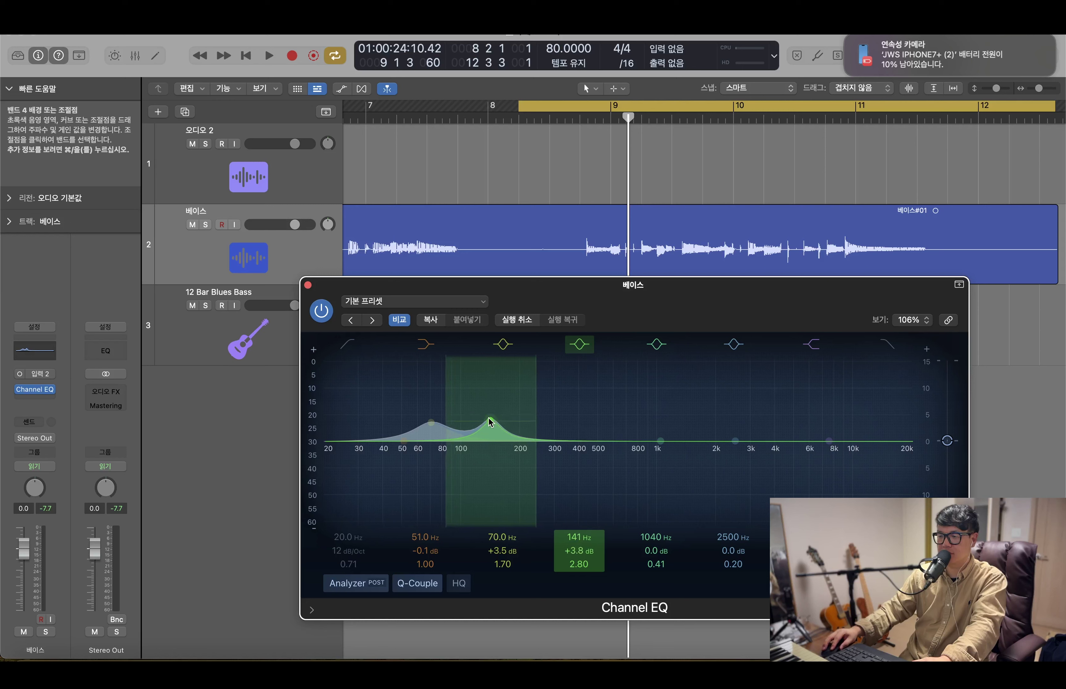
# Compare the phrase with the 70 Hz and 141 Hz boosts against the bypassed sound, leaving the EQ enabled
pyautogui.press('space')
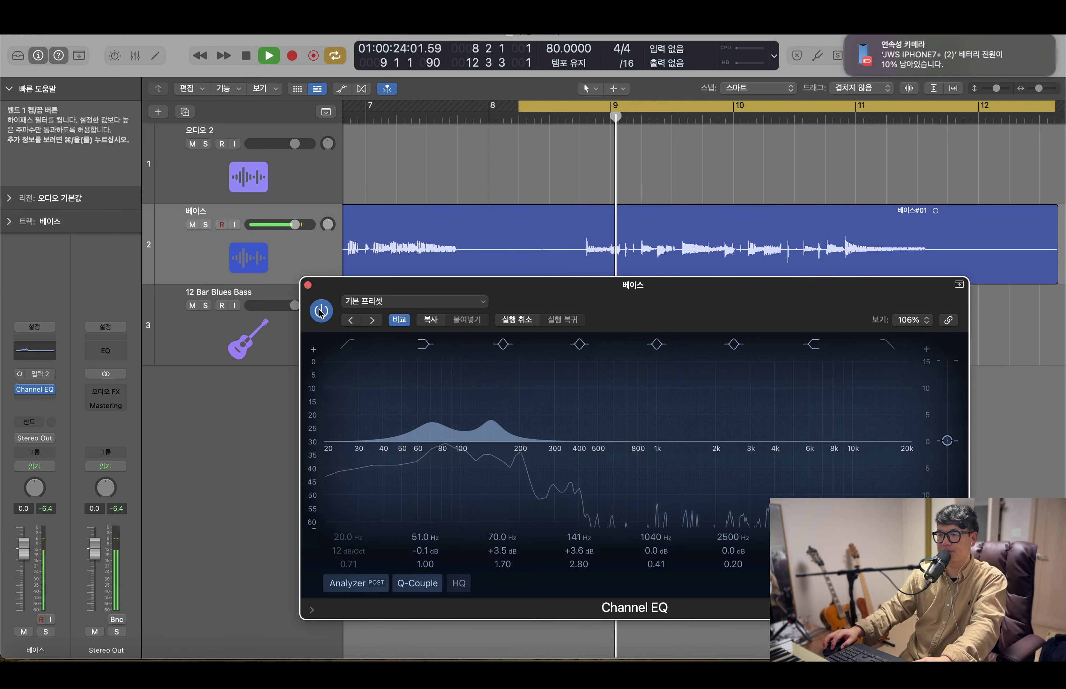
pyautogui.press('space')
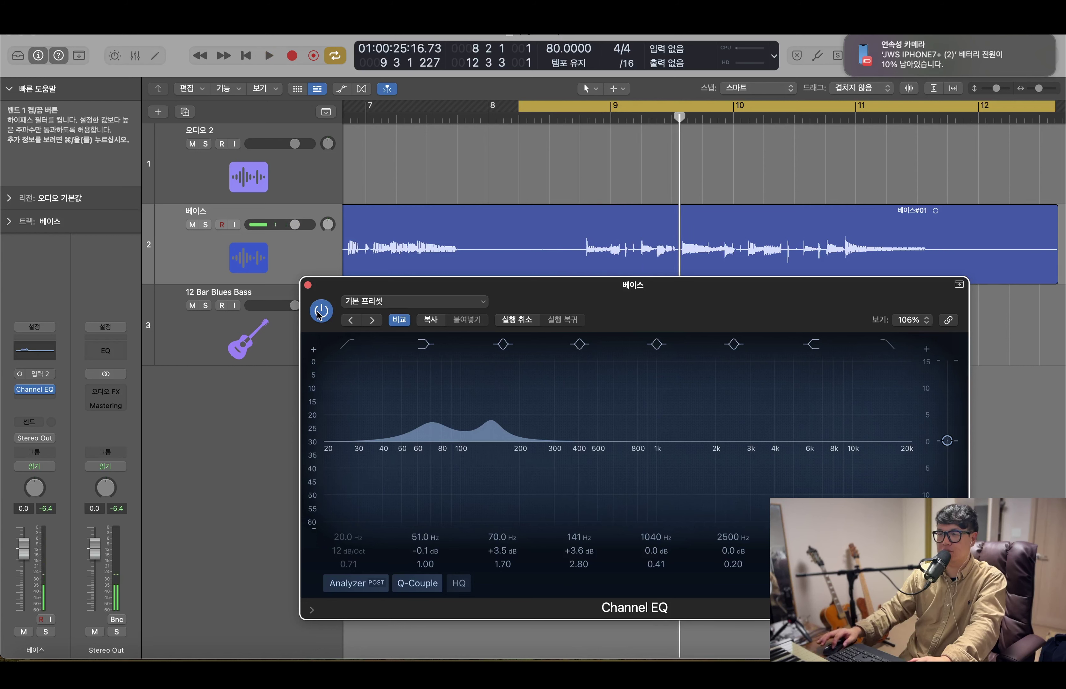
pyautogui.click(320, 312)
pyautogui.press('space')
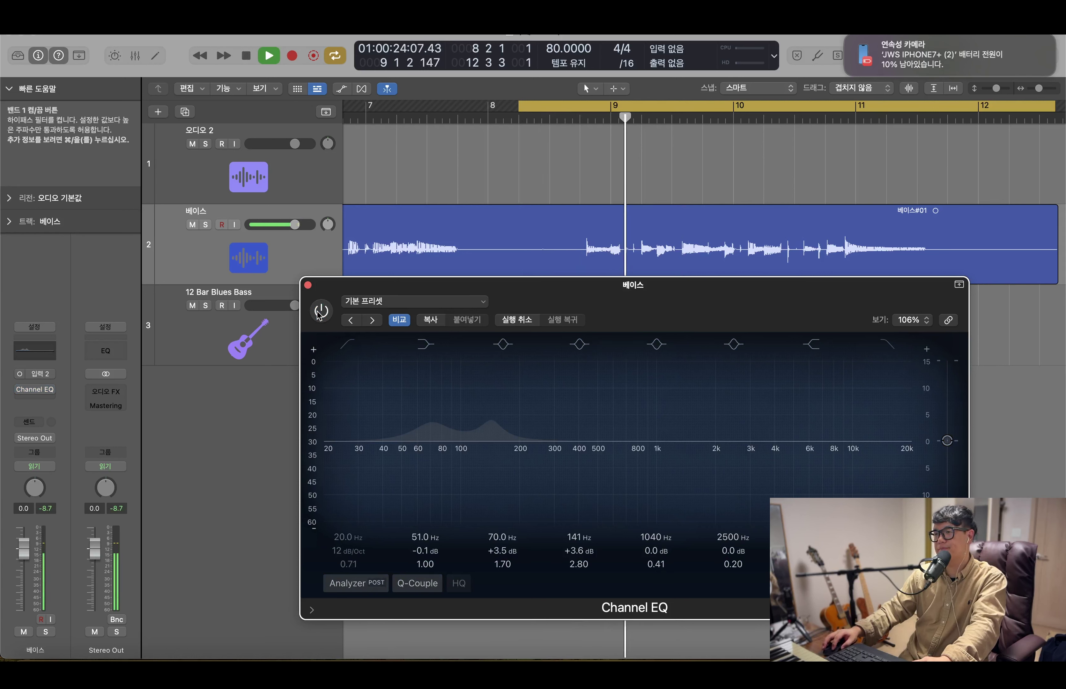
pyautogui.click(320, 312)
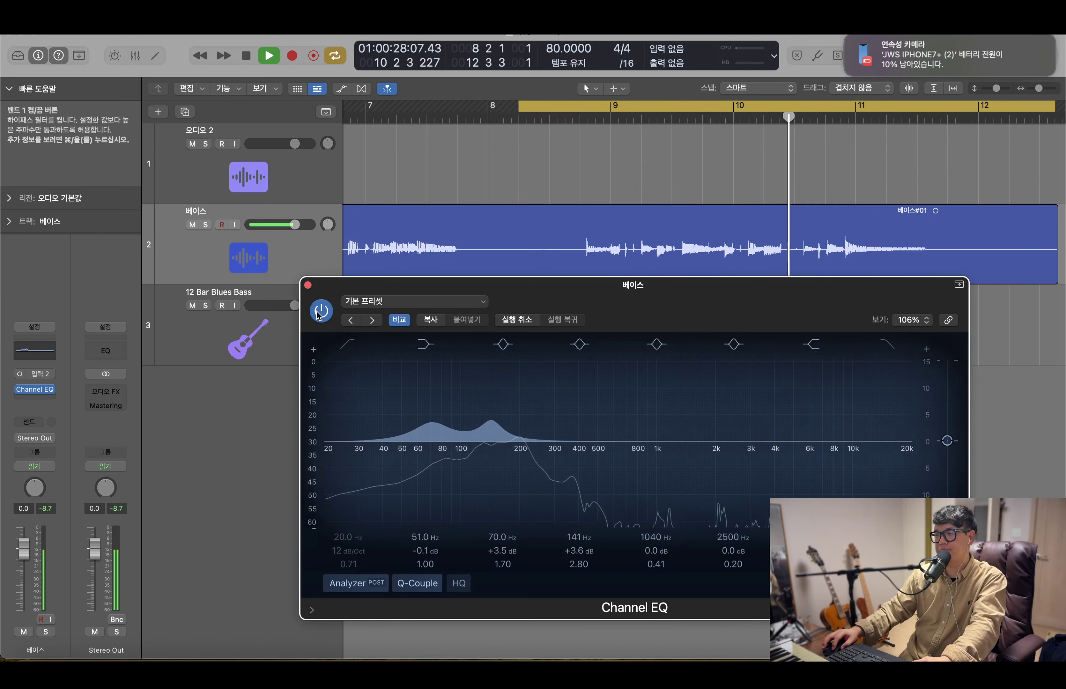
pyautogui.press('space')
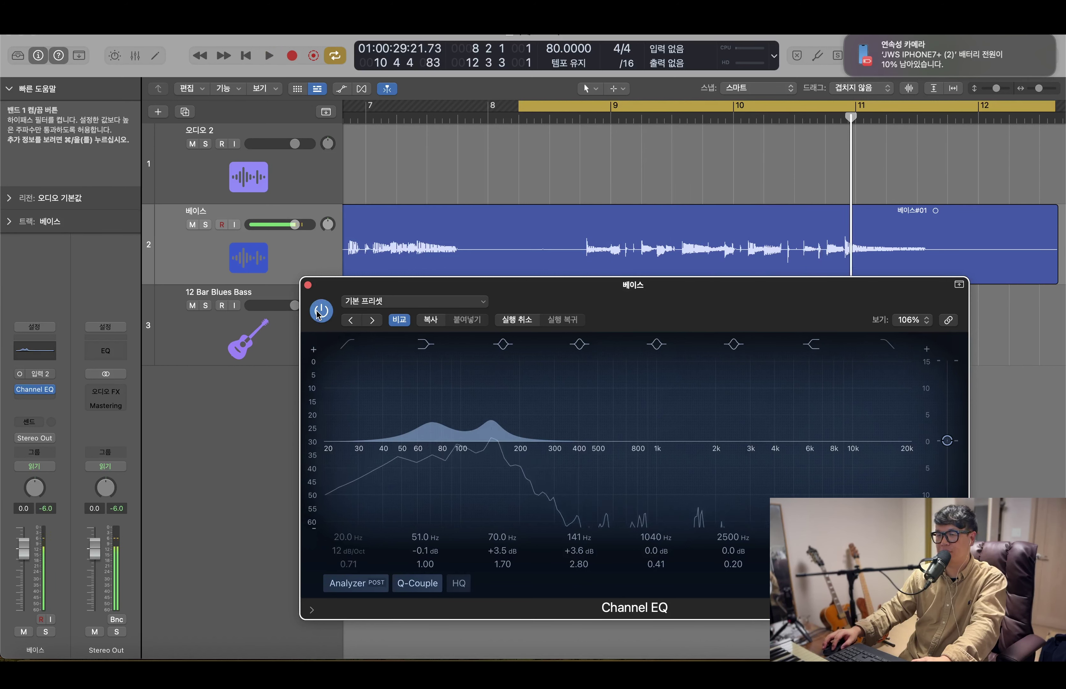
pyautogui.click(320, 312)
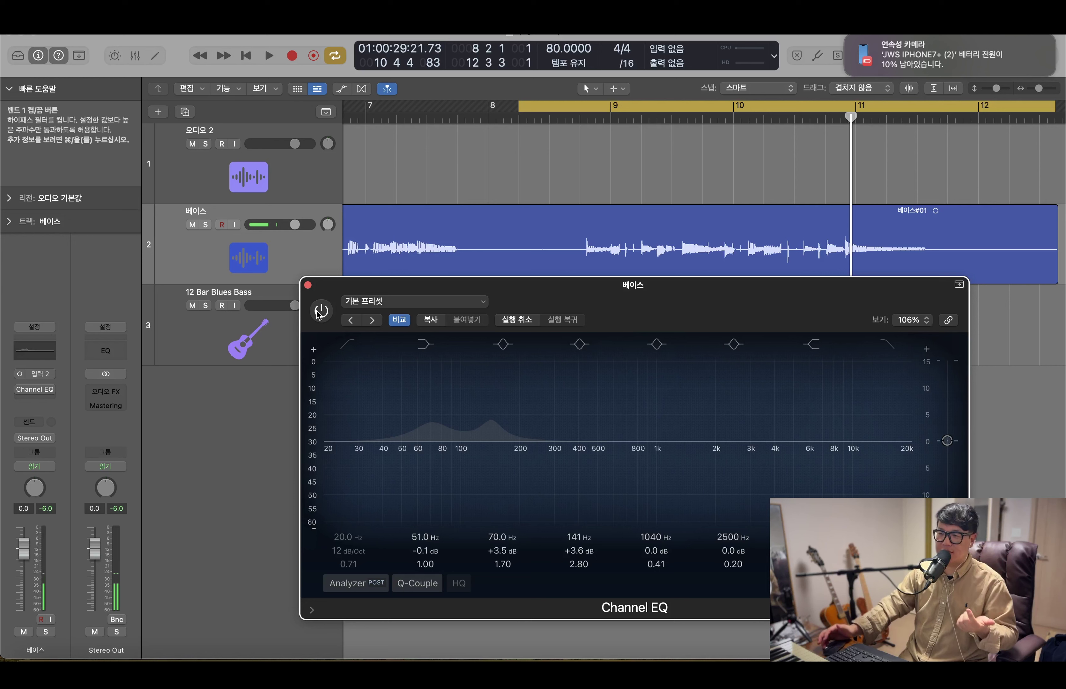
pyautogui.click(320, 312)
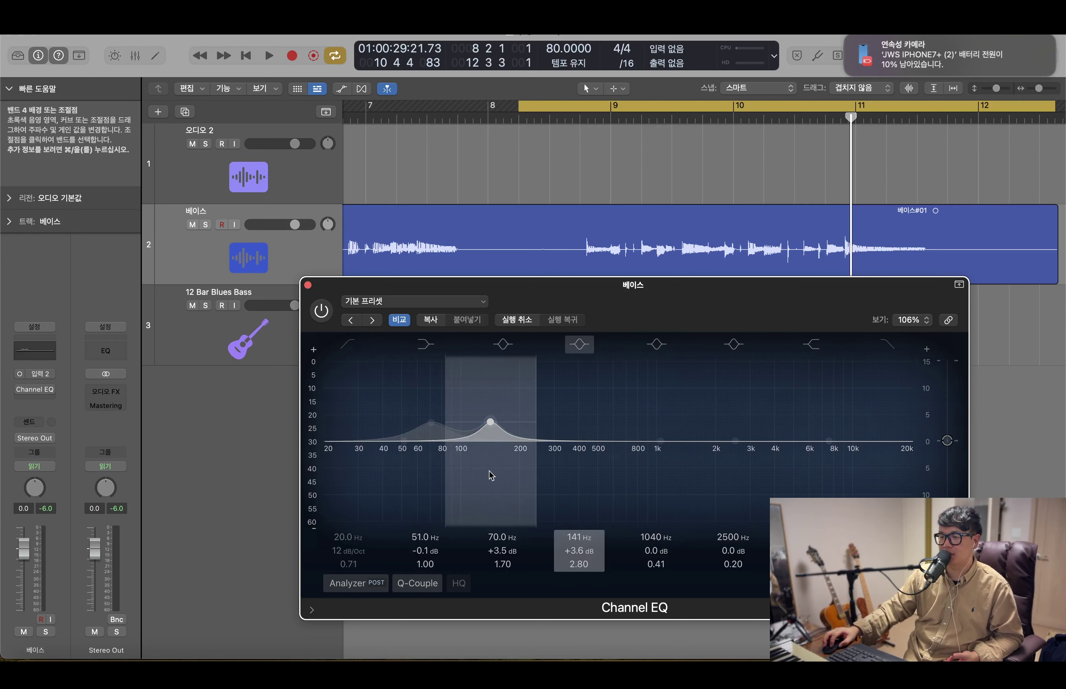
pyautogui.press('space')
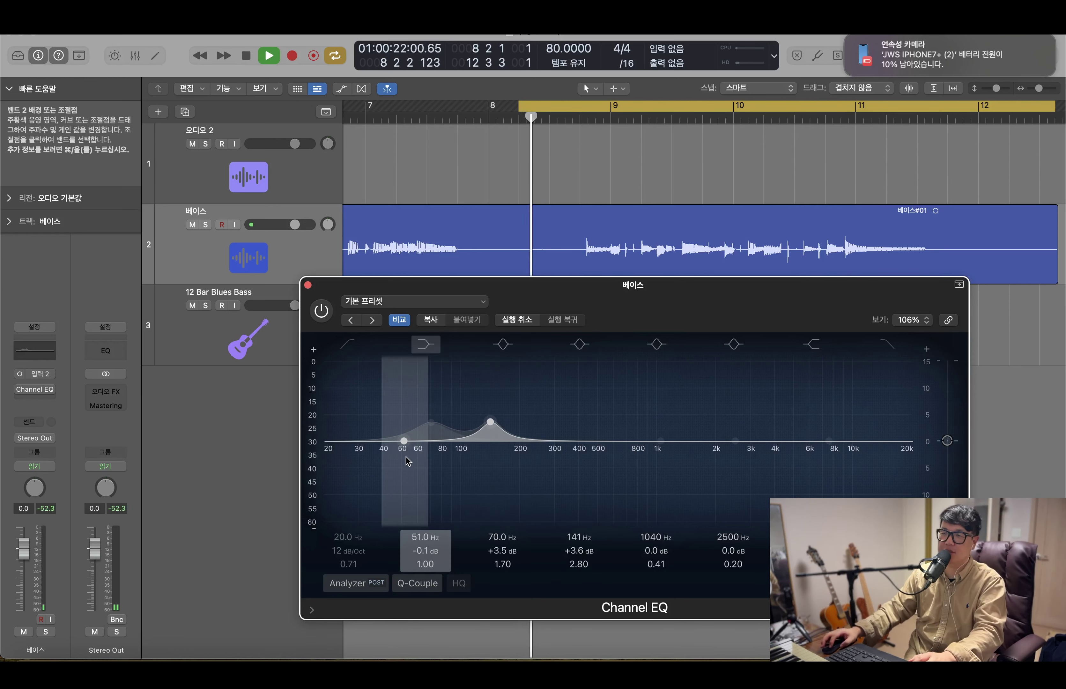
pyautogui.click(320, 311)
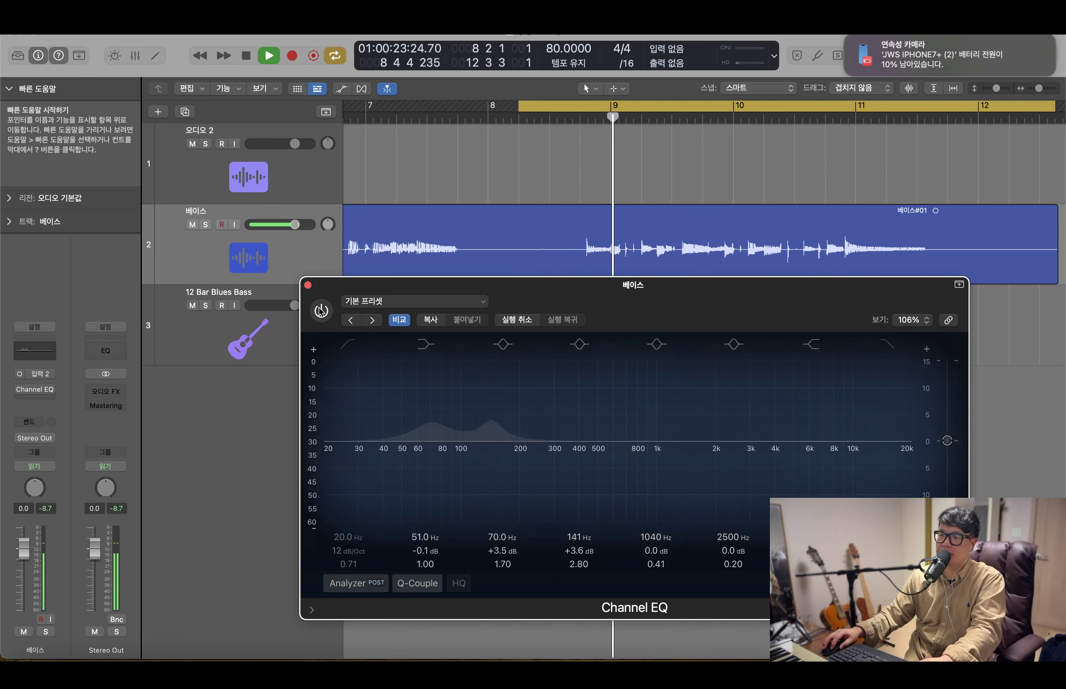
pyautogui.click(320, 310)
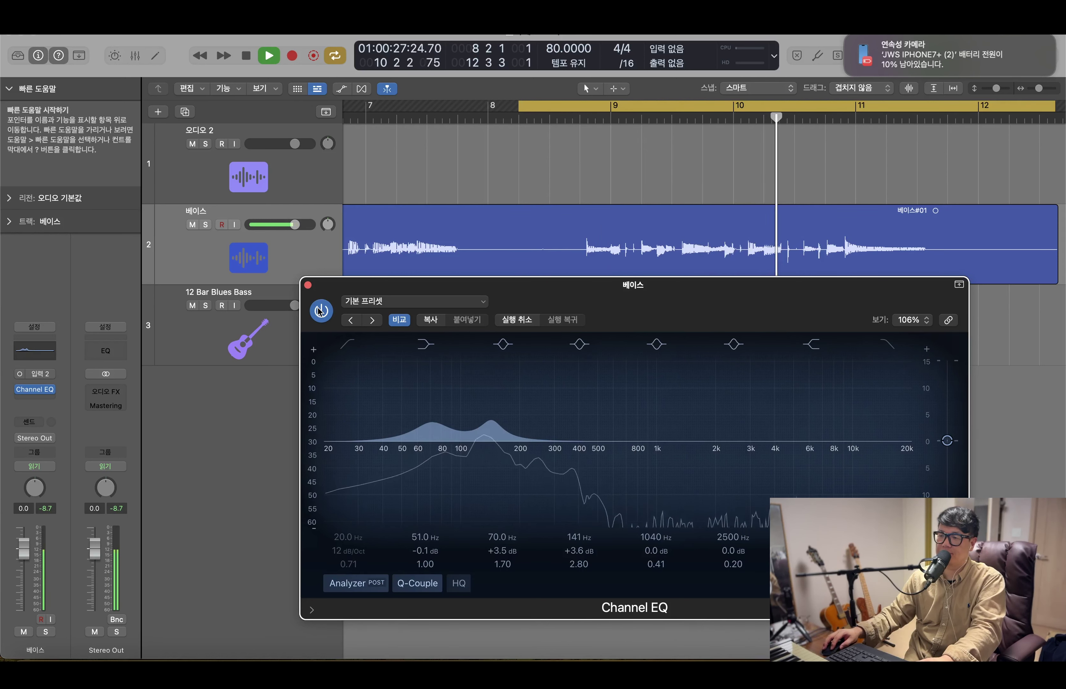
pyautogui.press('space')
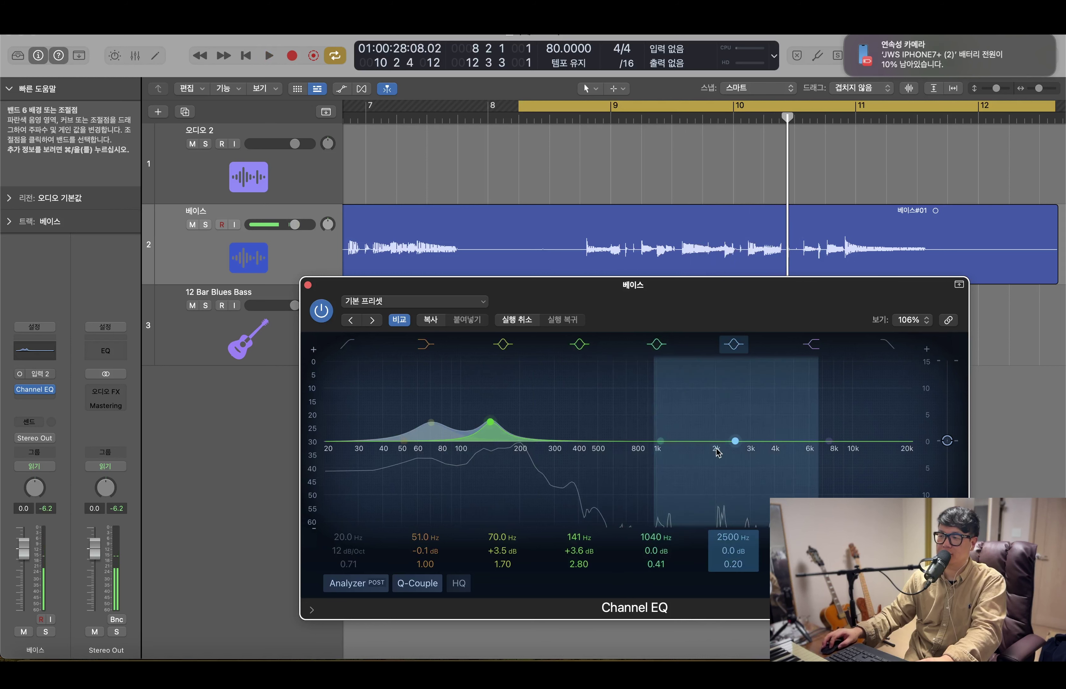
# Try a band 6 cut of -6.0 dB at 1970 Hz with a Q of 0.54 against the bypassed phrase, and flatten it to 0.0 dB
pyautogui.moveTo(736, 444); pyautogui.dragTo(715, 473)
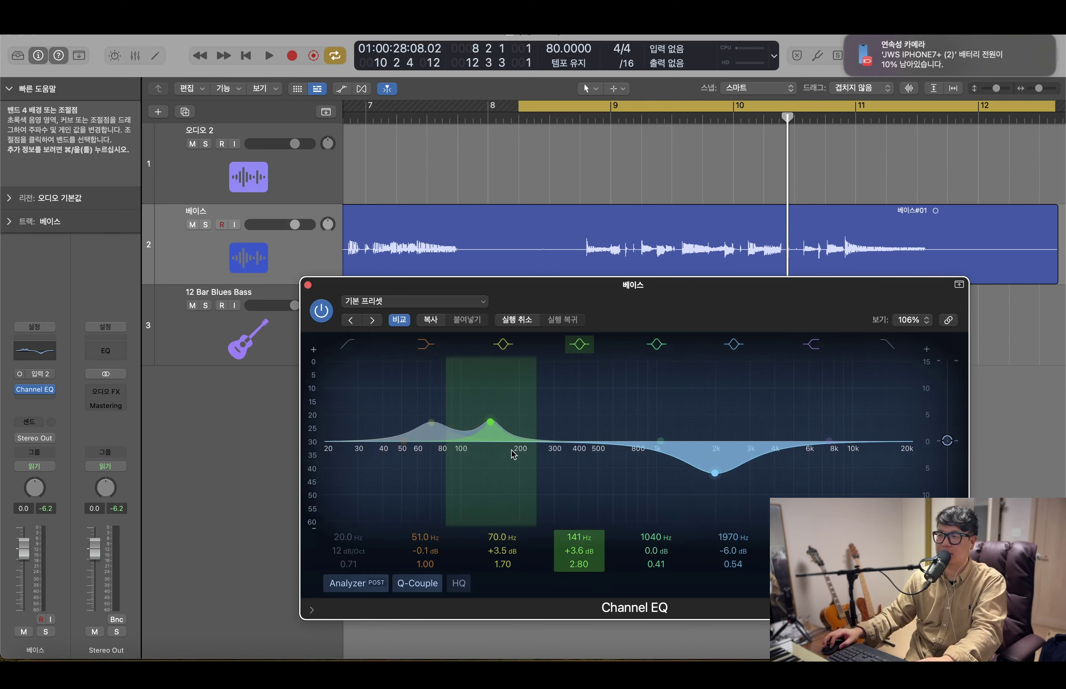
pyautogui.press('space')
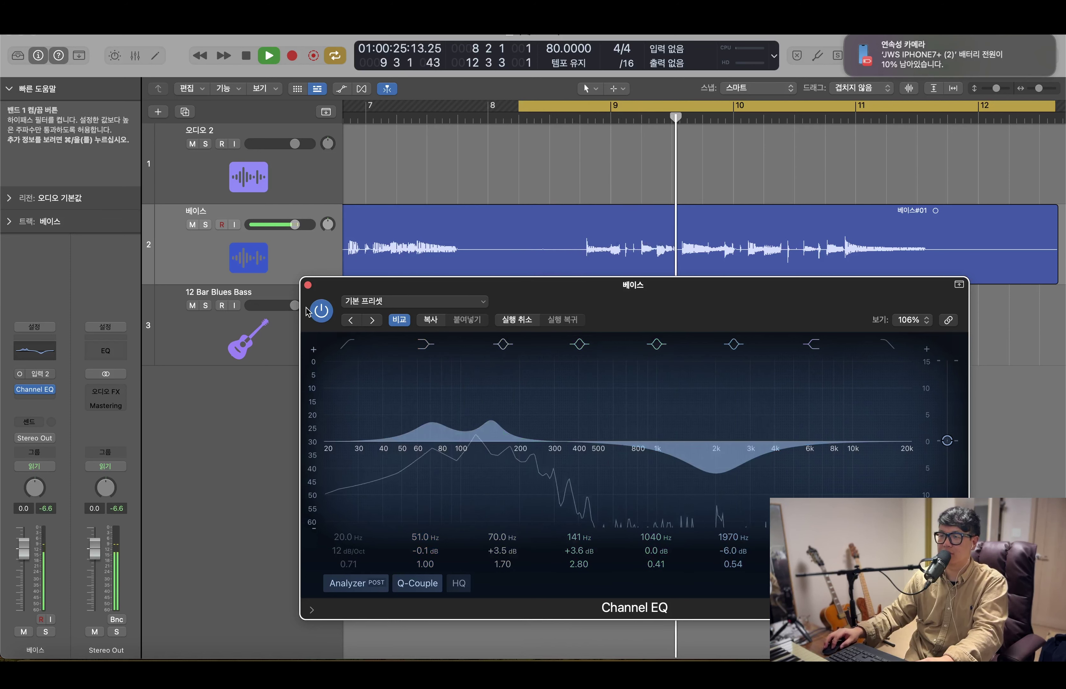
pyautogui.press('space')
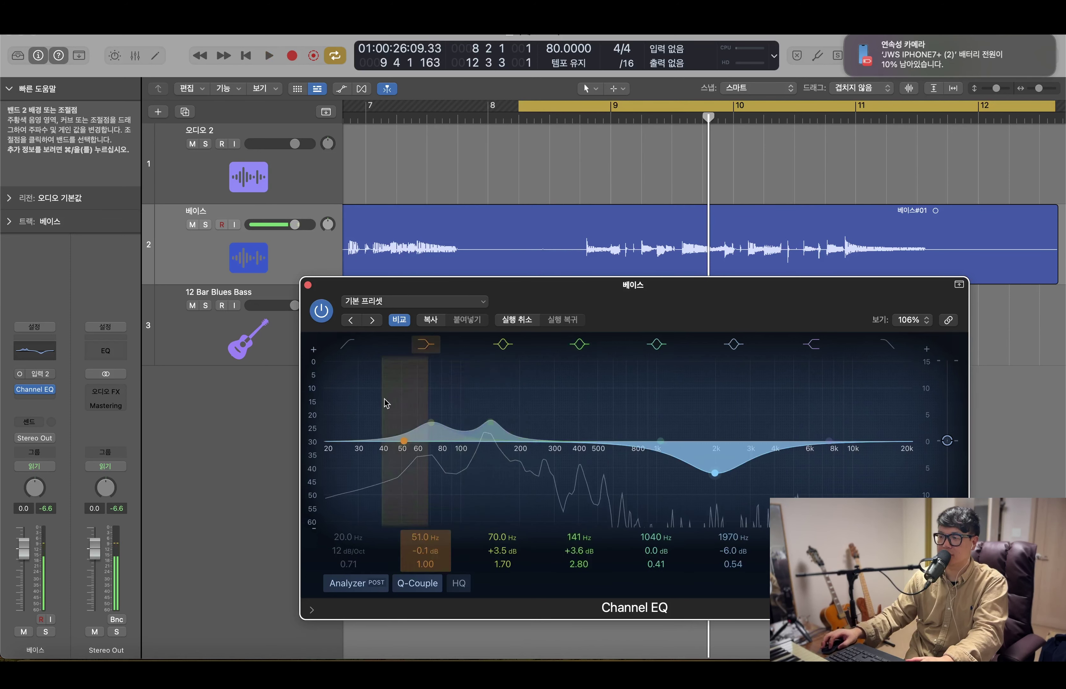
pyautogui.click(321, 311)
pyautogui.press('space')
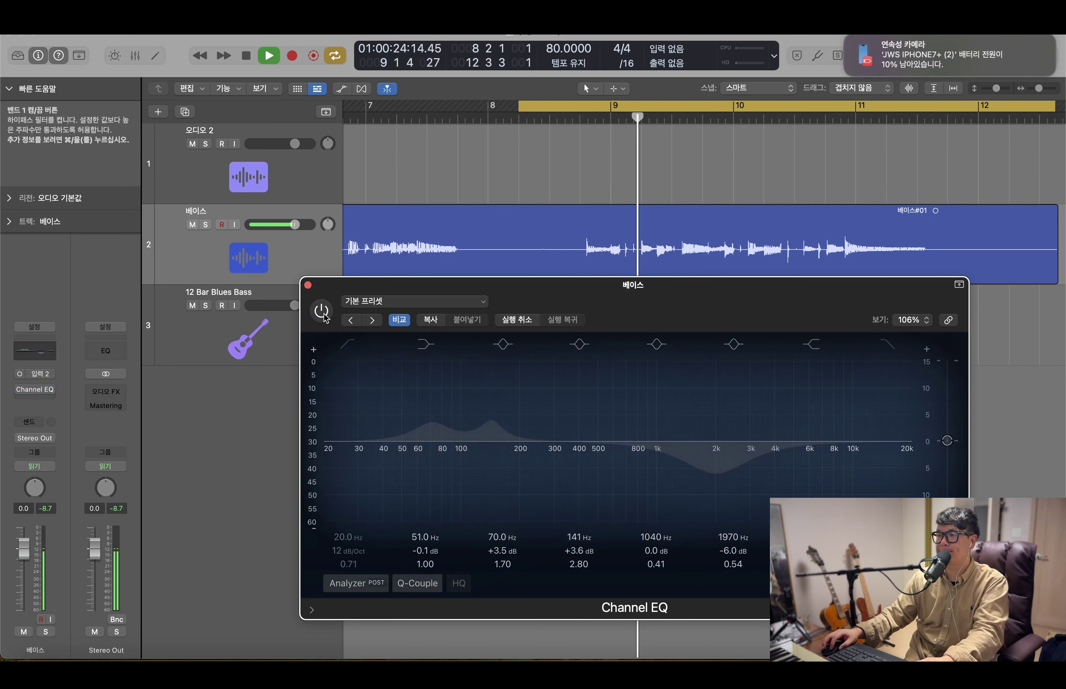
pyautogui.click(323, 314)
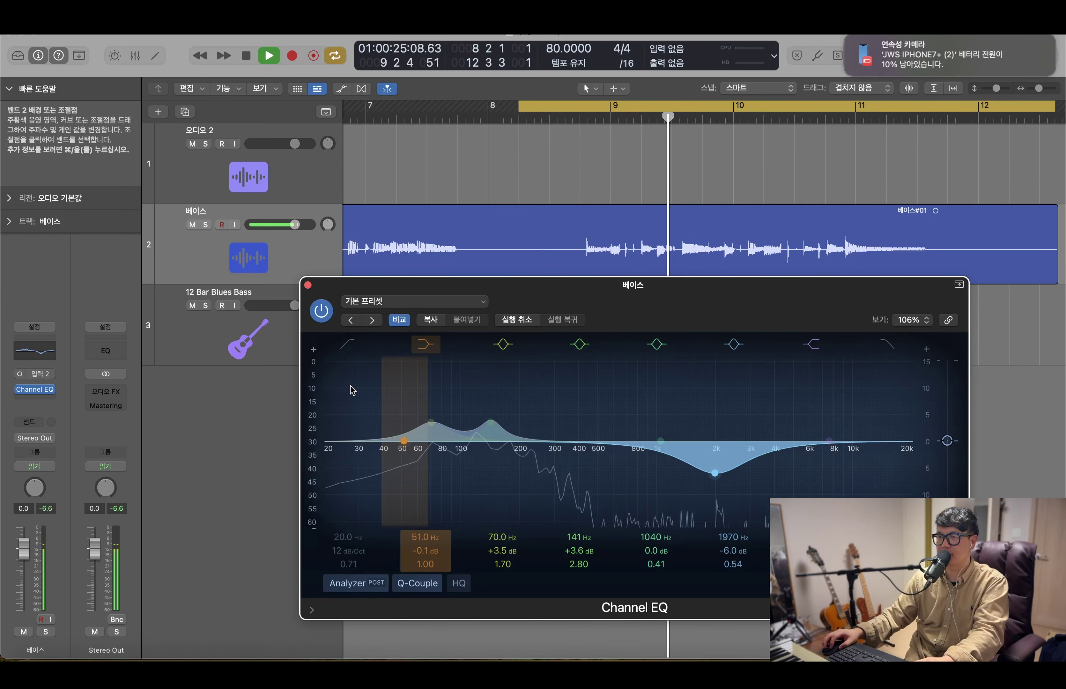
pyautogui.press('space')
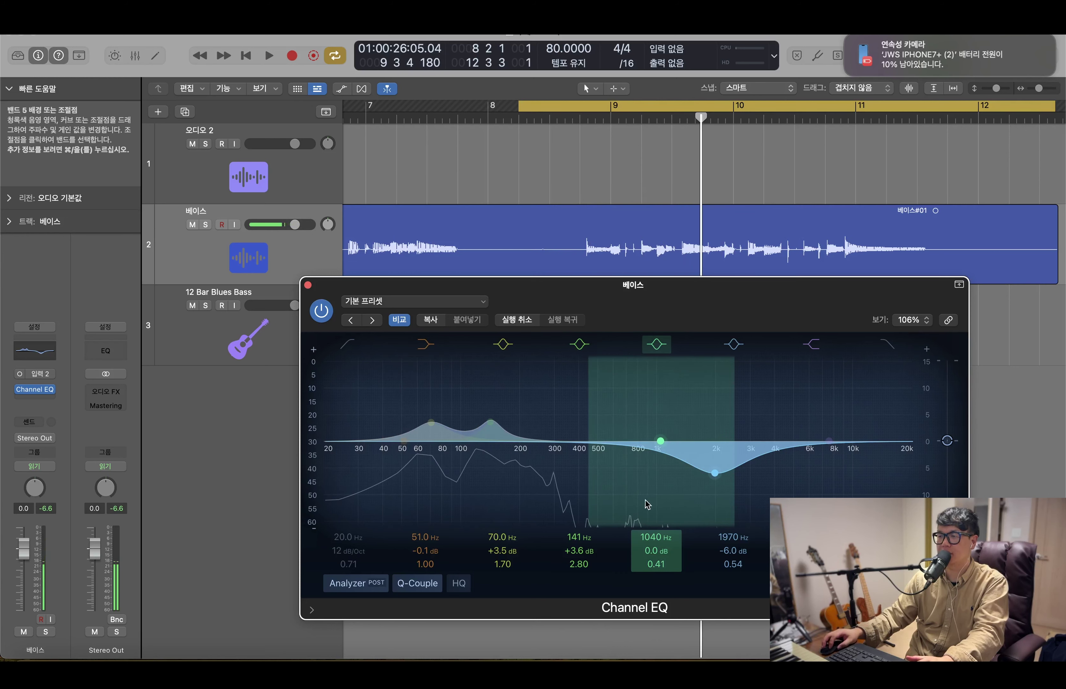
pyautogui.moveTo(715, 473); pyautogui.dragTo(740, 441)
# Cut band 5 to -9.0 dB at 800 Hz with a Q of 2.30
pyautogui.click(661, 441)
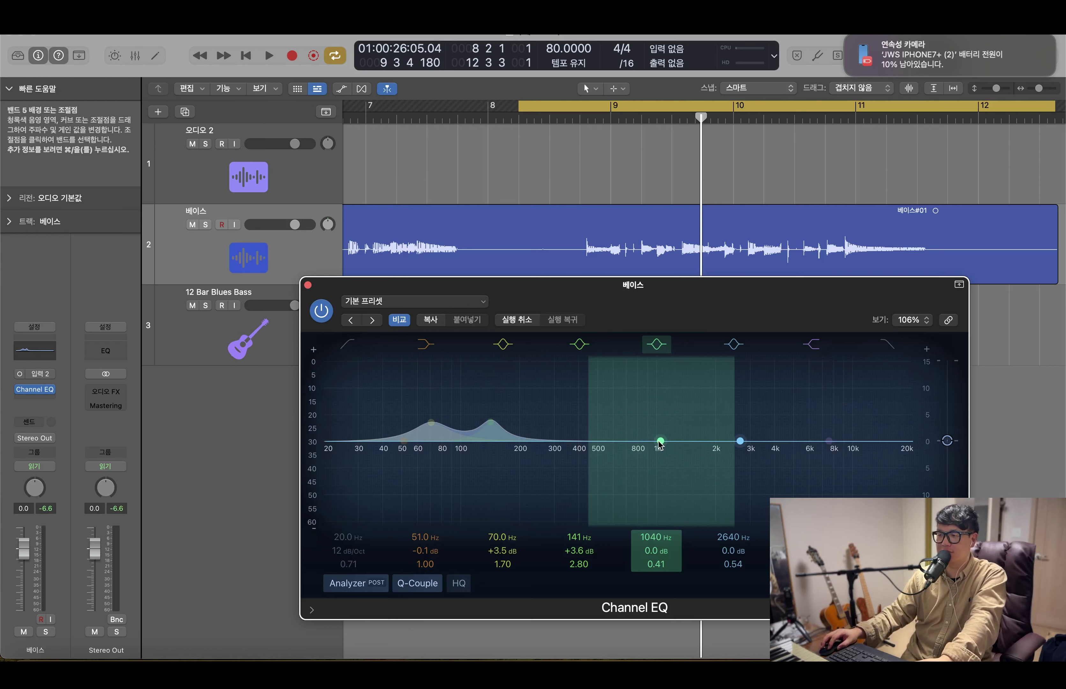
pyautogui.moveTo(661, 442); pyautogui.dragTo(642, 494)
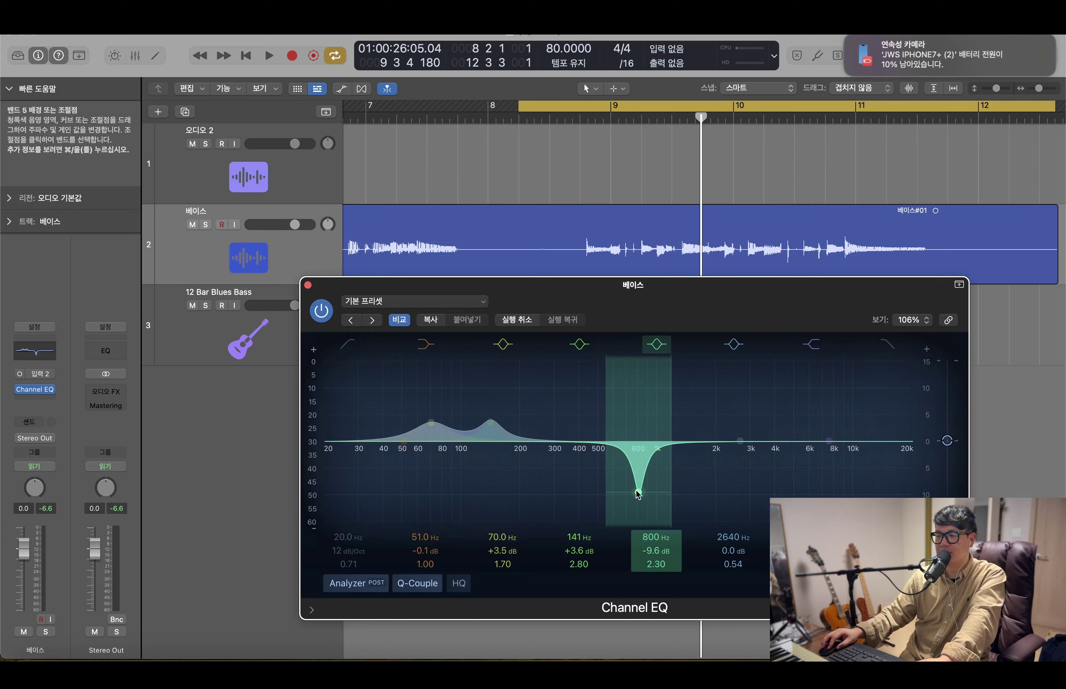
pyautogui.moveTo(638, 493); pyautogui.dragTo(638, 489)
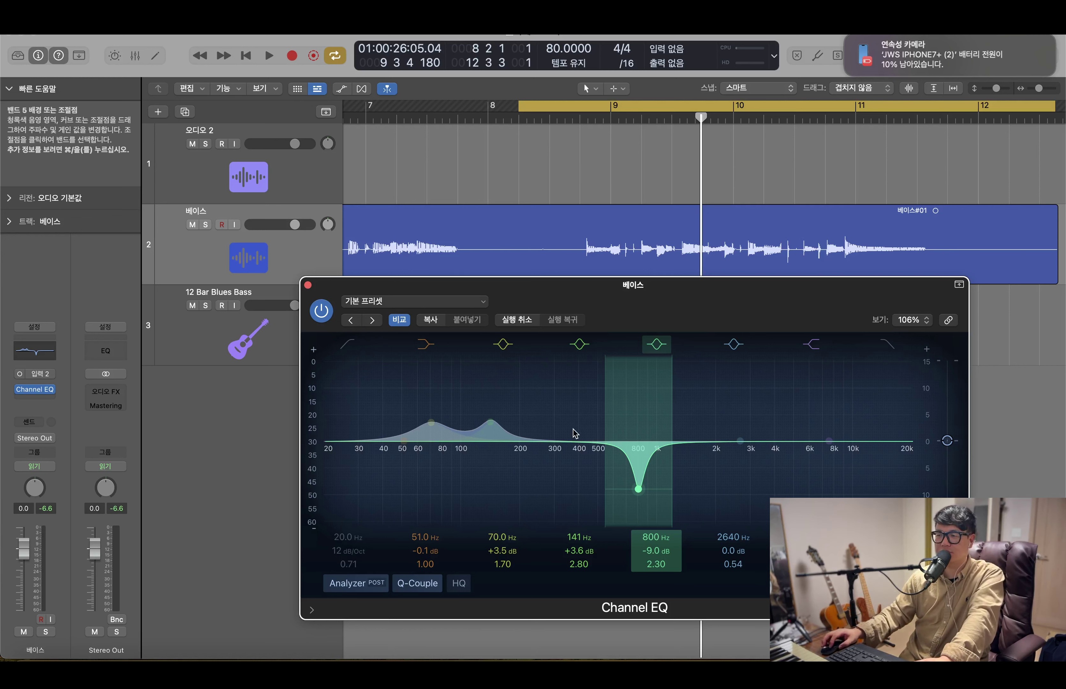
# Compare the phrase with band 5's -9.0 dB cut at 800 Hz against the bypassed sound, leaving the EQ enabled
pyautogui.press('space')
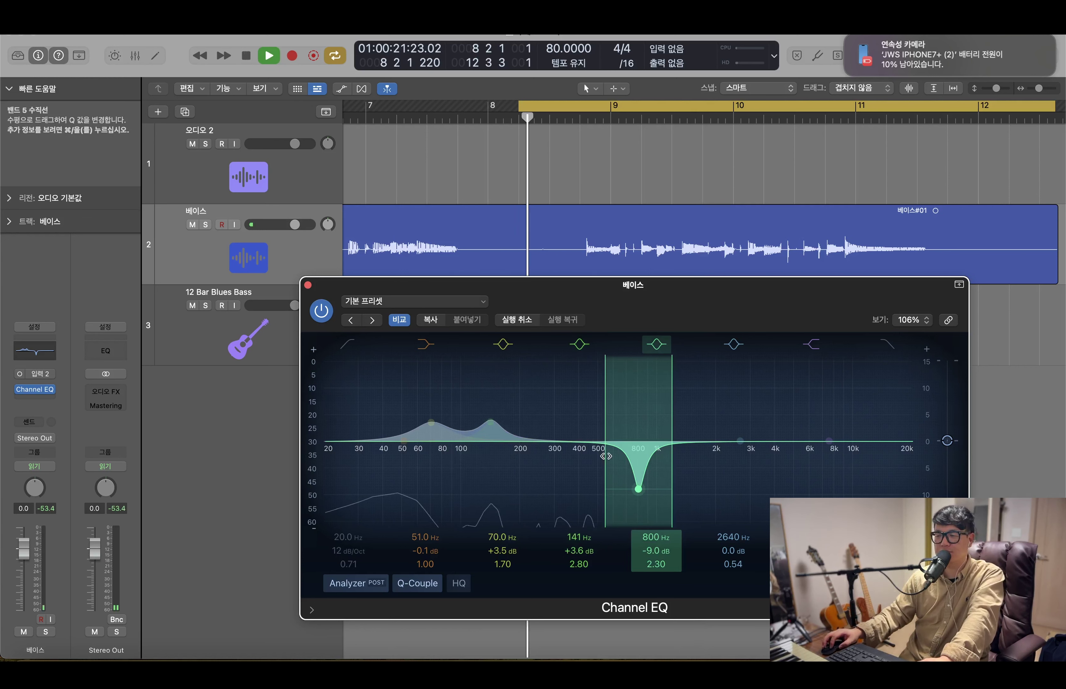
pyautogui.click(321, 310)
pyautogui.press('space')
pyautogui.press('space')
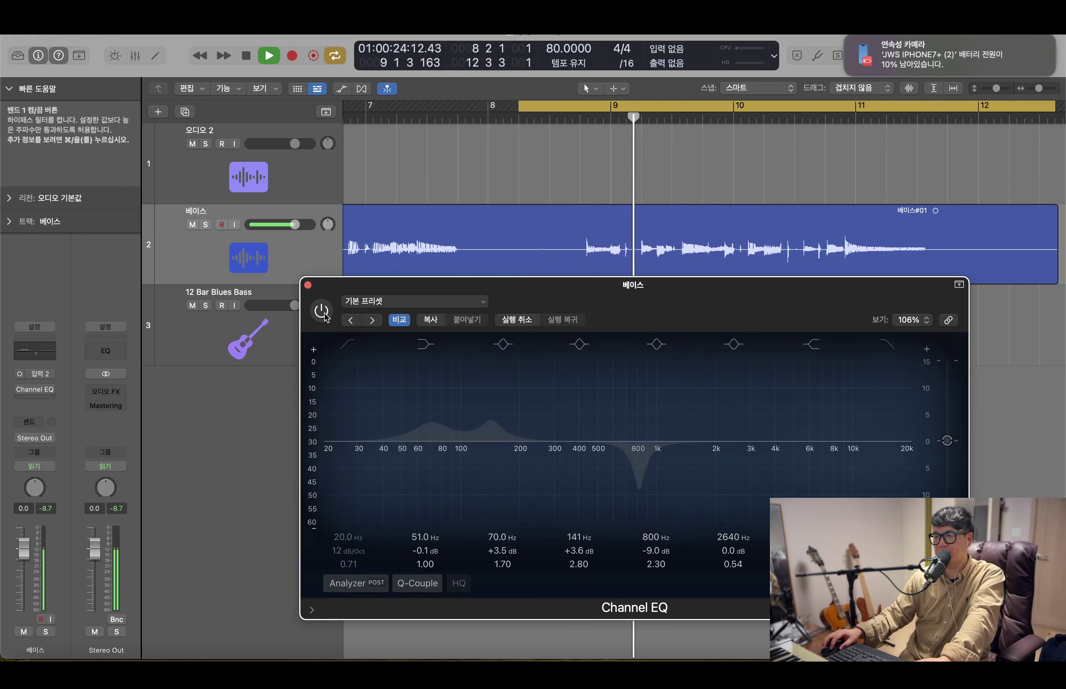
pyautogui.press('space')
pyautogui.click(324, 315)
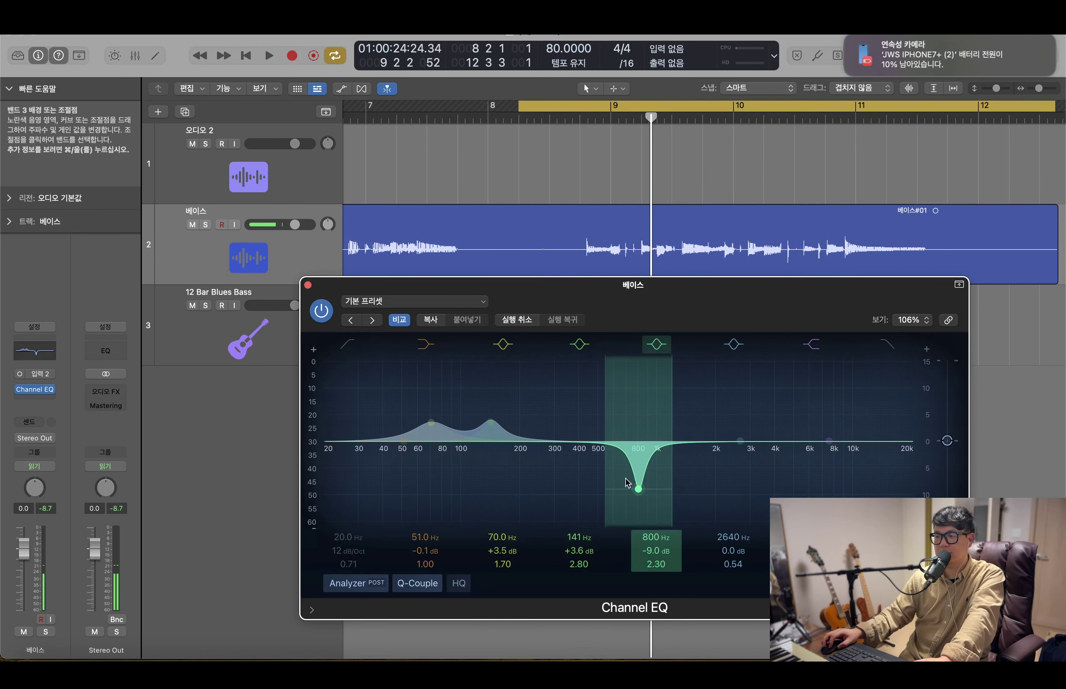
# Set band 5's cut to -9.4 dB at 790 Hz with a Q of 2.50 and audition the phrase
pyautogui.moveTo(638, 488)
pyautogui.mouseDown()
pyautogui.moveTo(639, 443)
pyautogui.moveTo(636, 500)
pyautogui.mouseUp()
pyautogui.press('space')
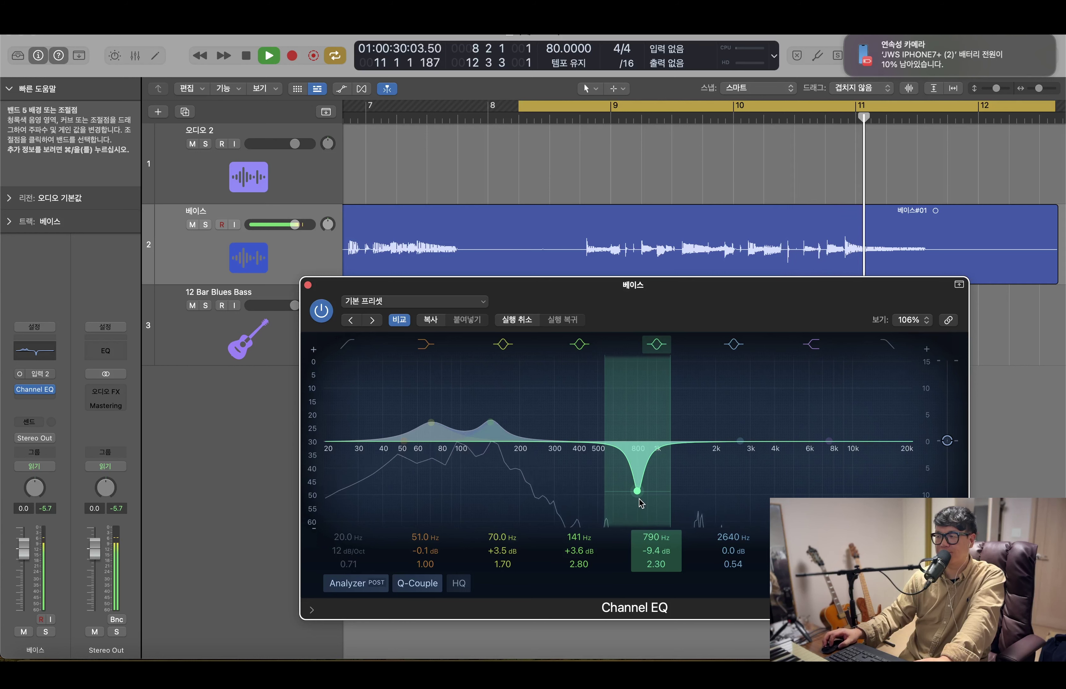
pyautogui.press('space')
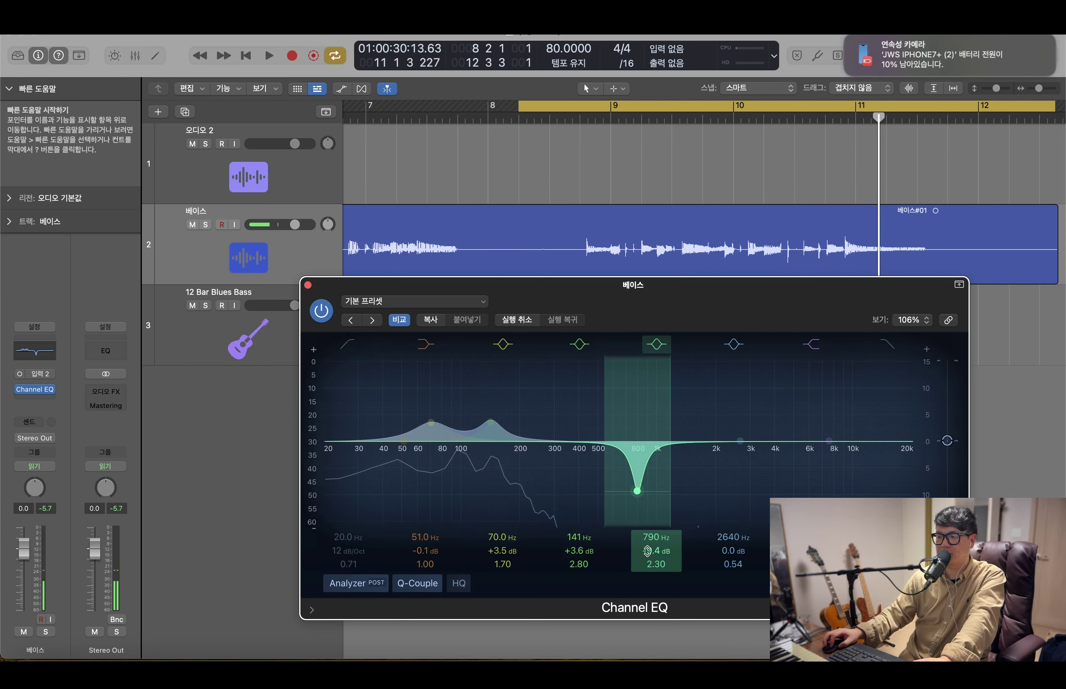
pyautogui.moveTo(638, 492); pyautogui.dragTo(637, 487)
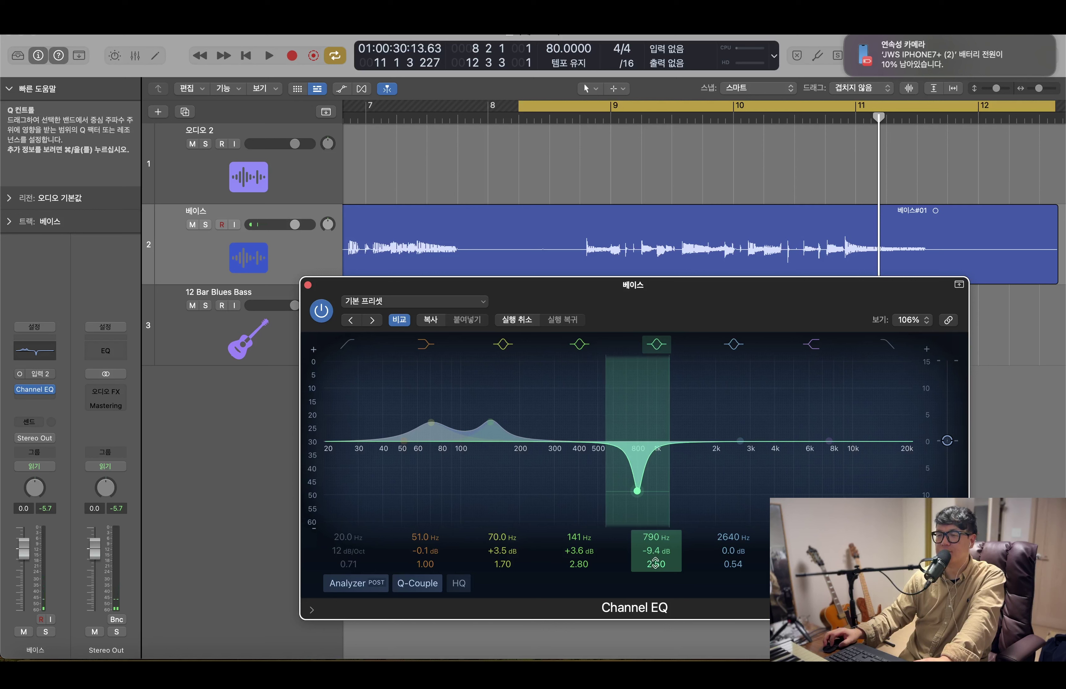
pyautogui.press('space')
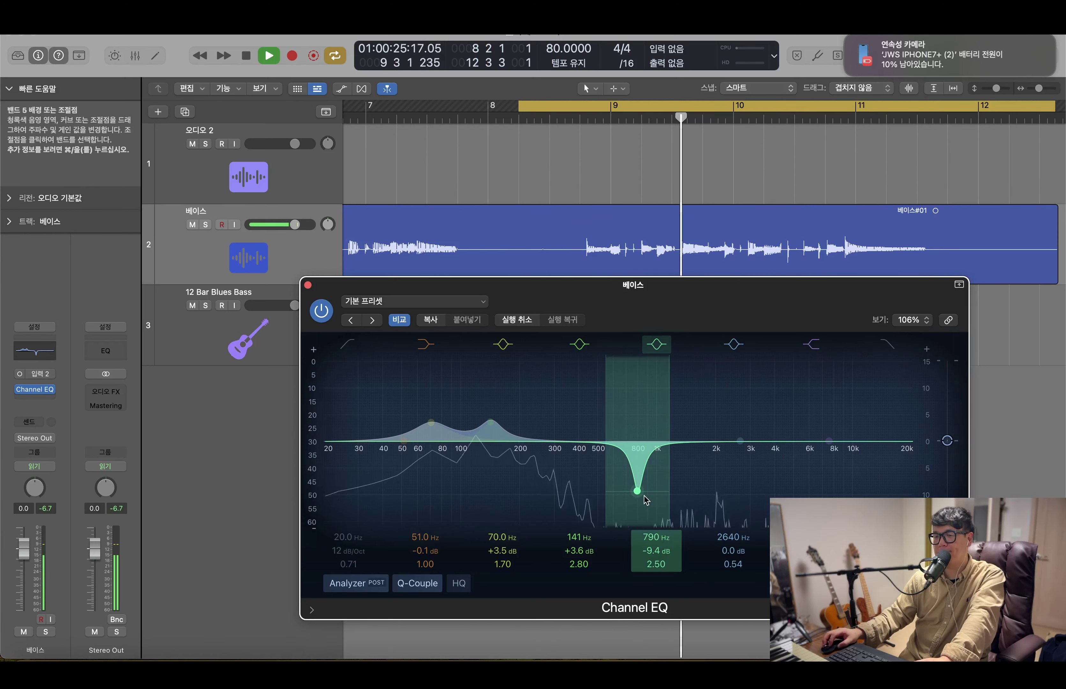
pyautogui.press('space')
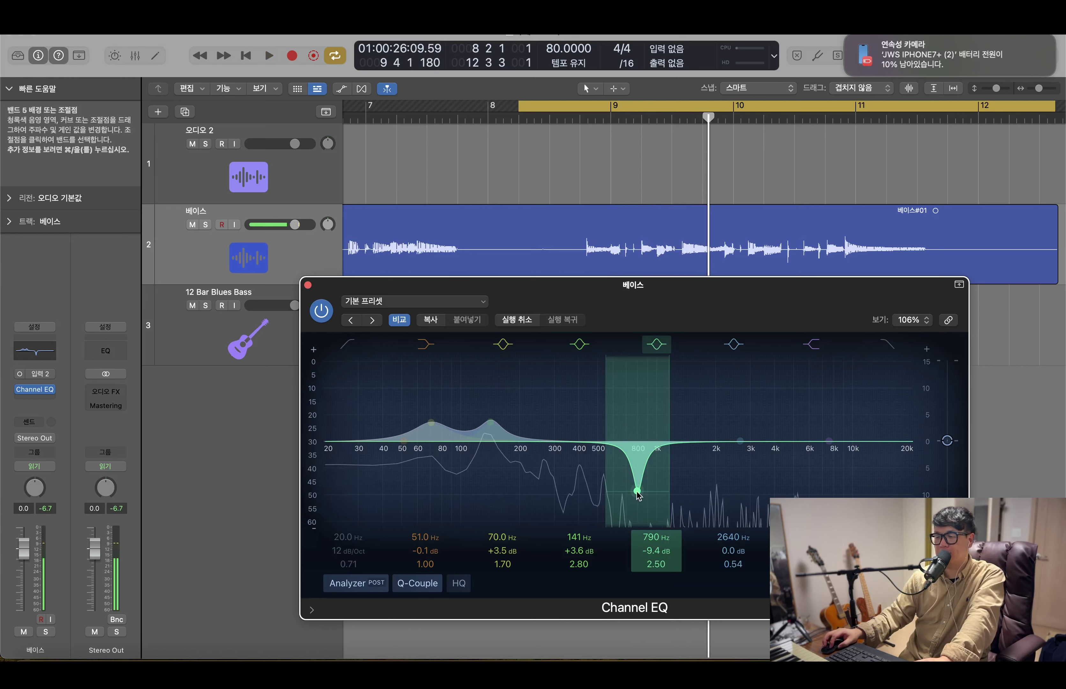
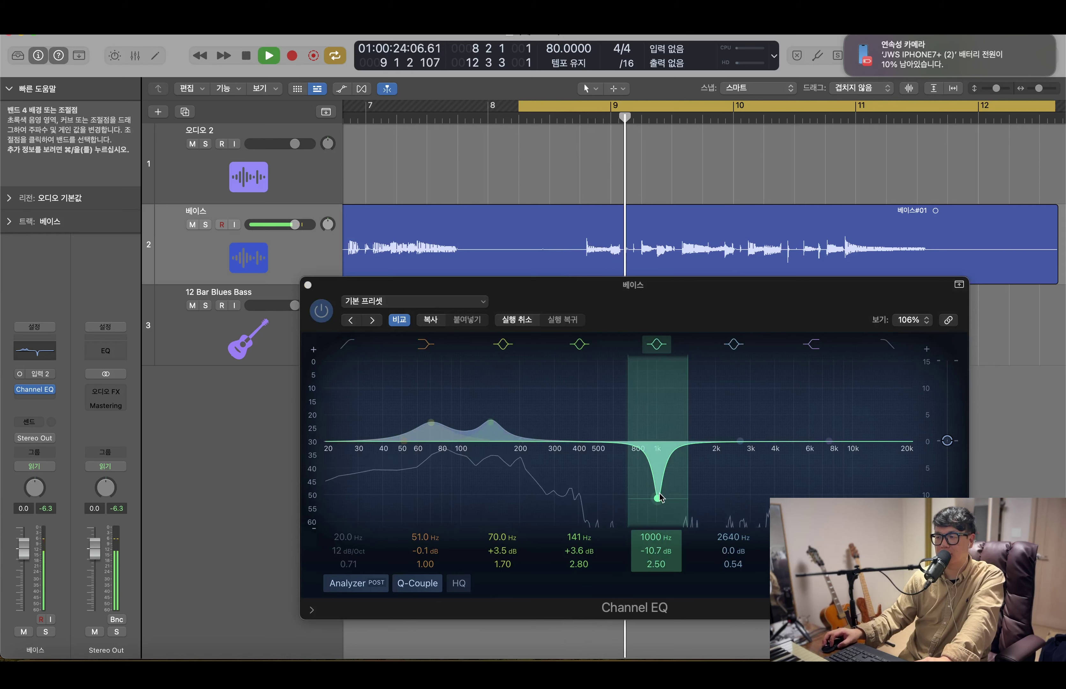
# Deepen band 5's cut at 1000 Hz to -11.5 dB and replay the phrase
pyautogui.press('space')
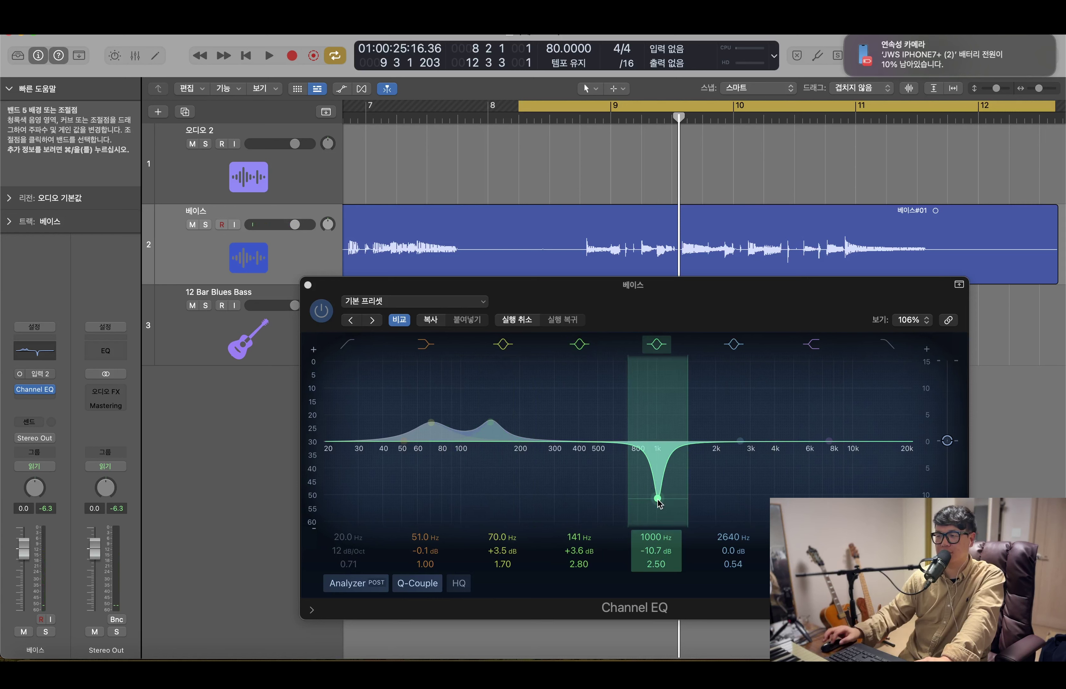
pyautogui.moveTo(657, 499); pyautogui.dragTo(657, 504)
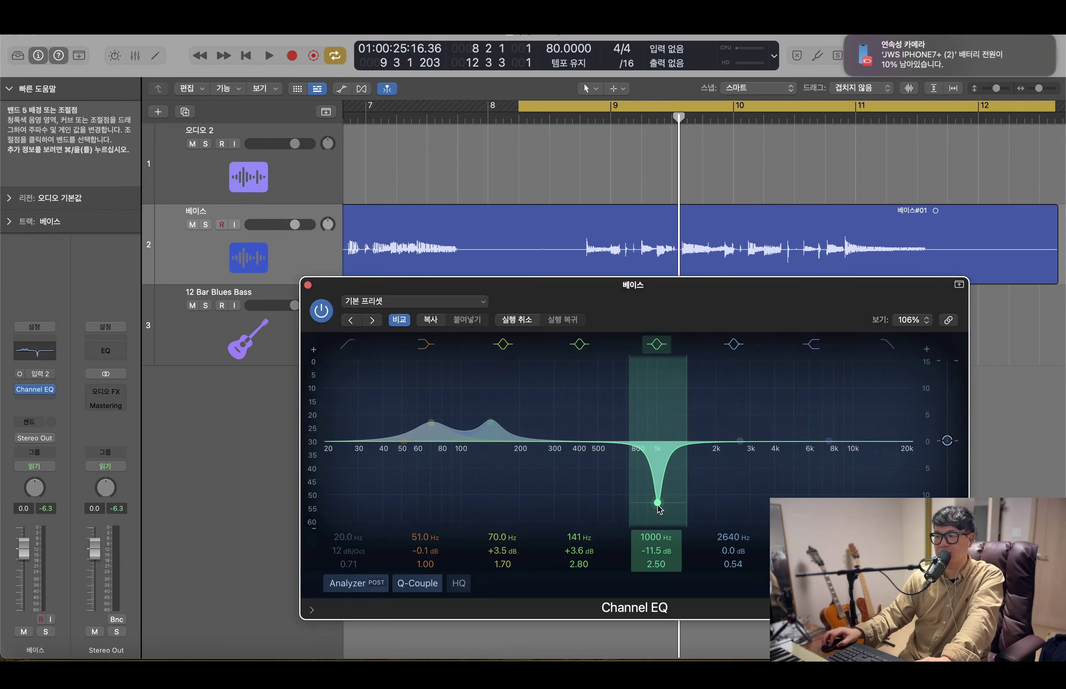
pyautogui.press('space')
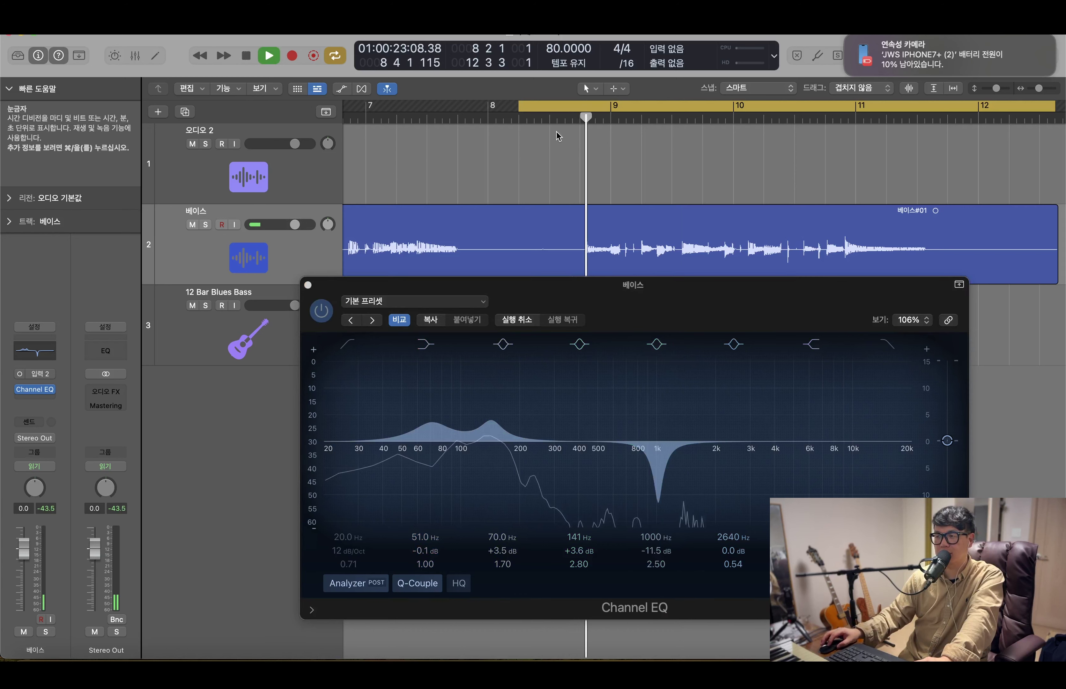
# Compare the phrase with the -11.5 dB cut at 1000 Hz against the bypassed sound twice, leaving the EQ enabled
pyautogui.click(321, 310)
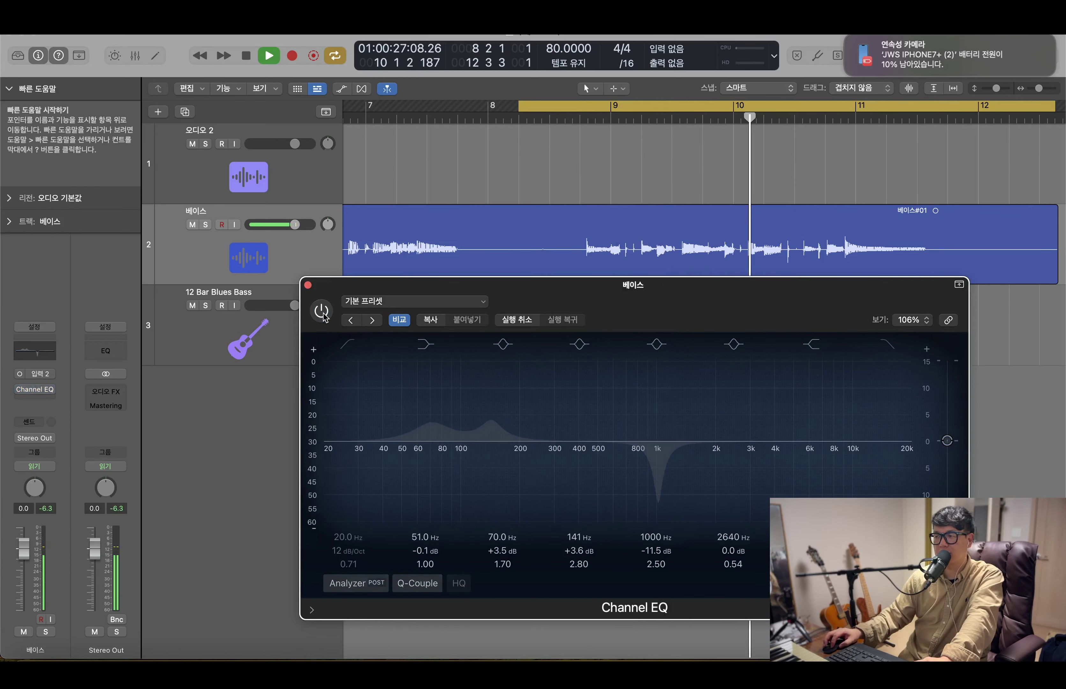
pyautogui.click(324, 315)
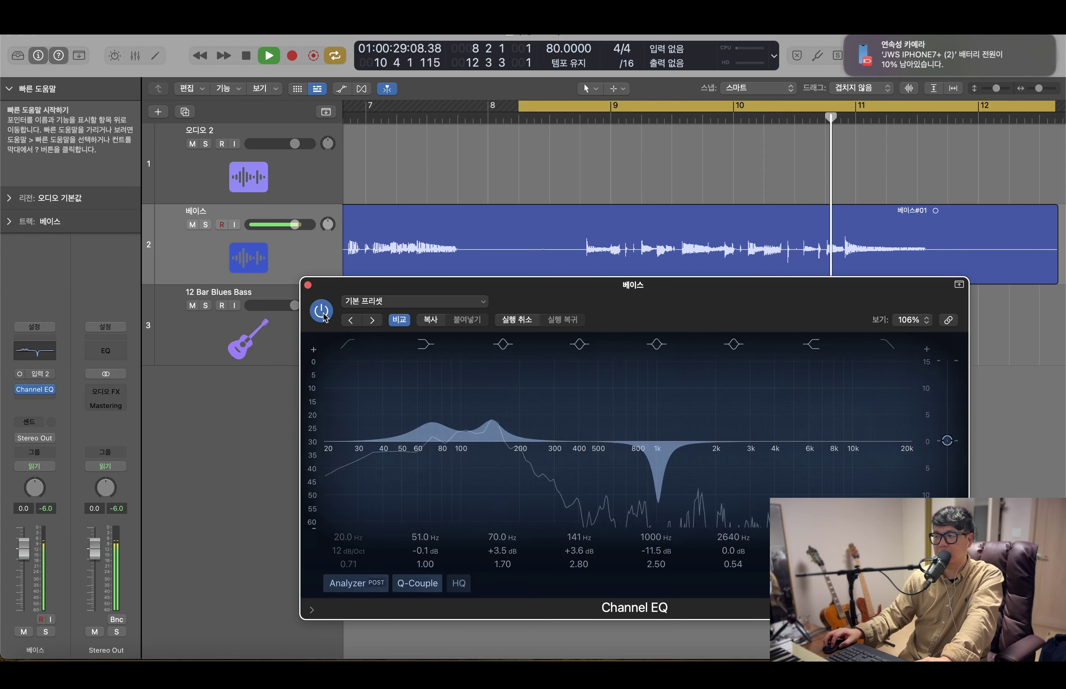
pyautogui.press('space')
pyautogui.press('space')
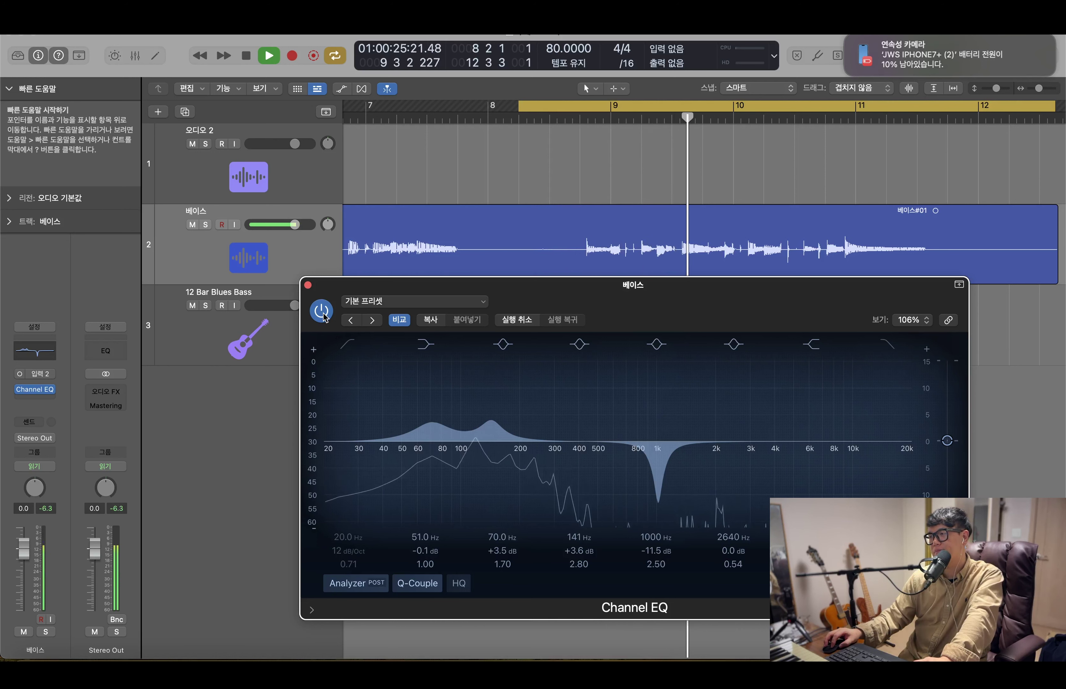
pyautogui.click(321, 311)
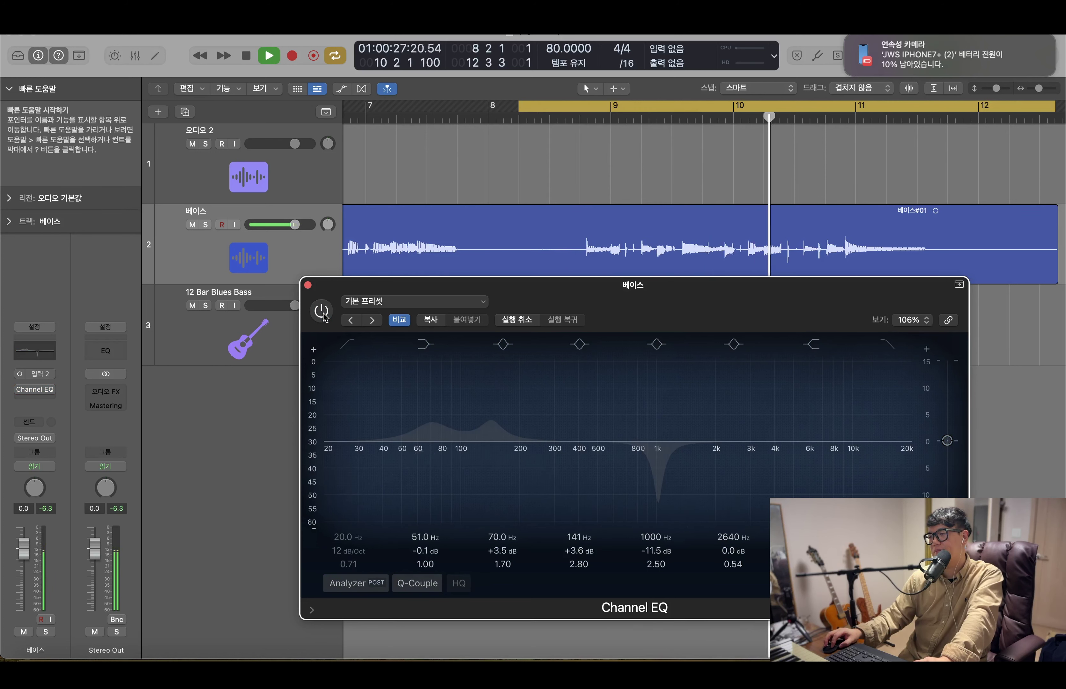
pyautogui.click(322, 312)
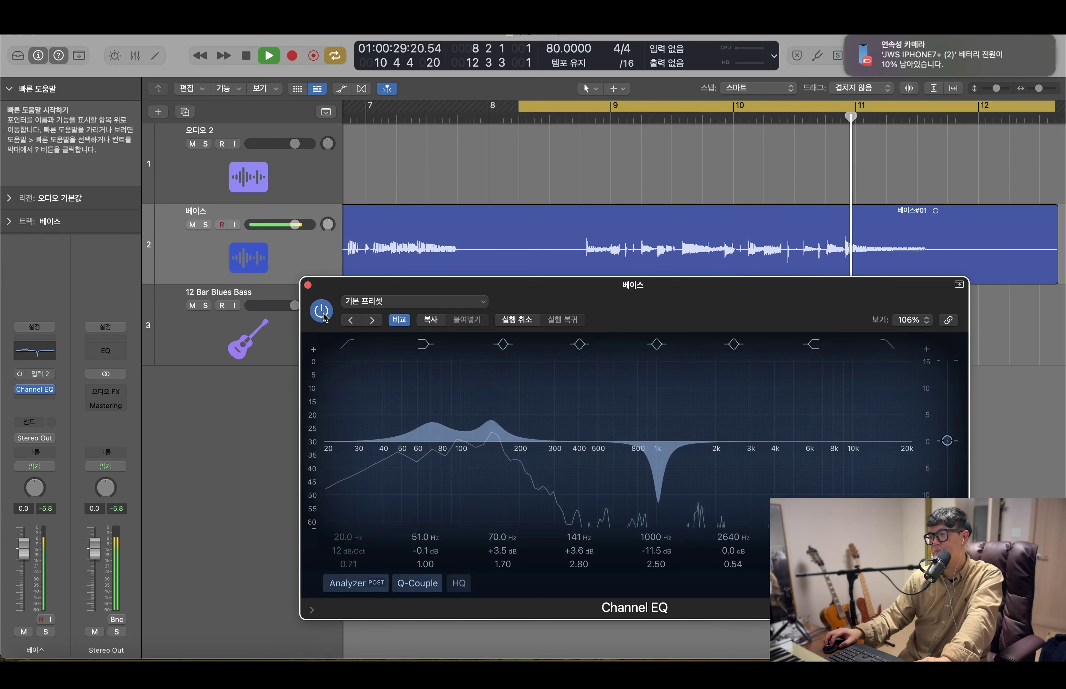
pyautogui.press('space')
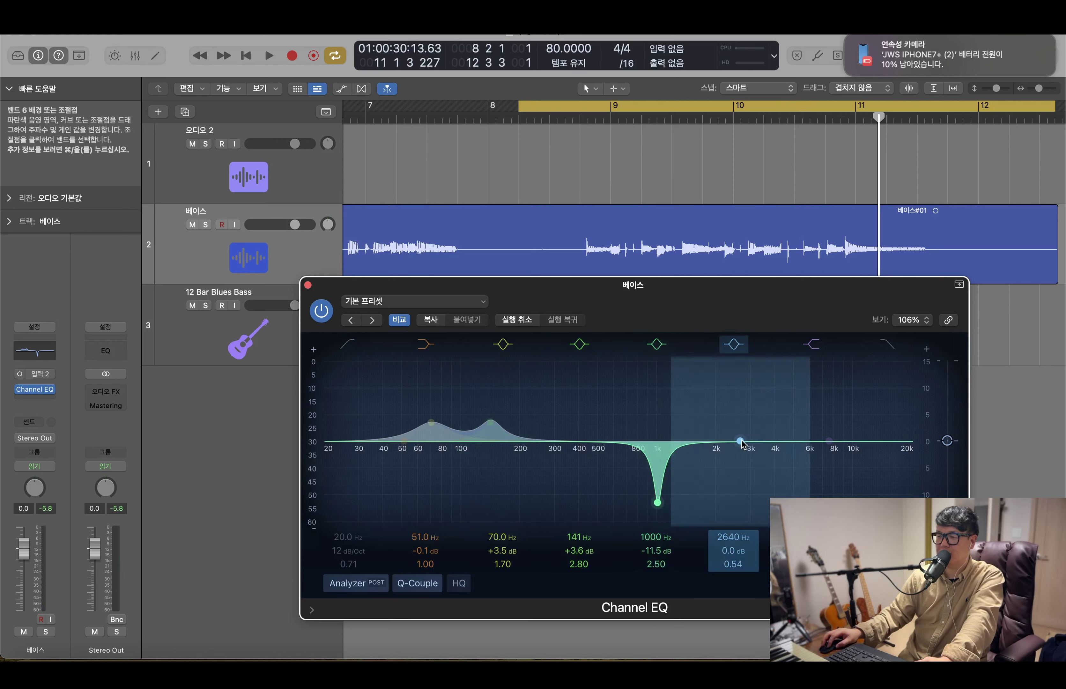
# Try a band 7 high-shelf cut from around 3 kHz on the phrase, and flatten the shelf
pyautogui.moveTo(741, 441)
pyautogui.mouseDown()
pyautogui.moveTo(761, 457)
pyautogui.moveTo(745, 465)
pyautogui.moveTo(750, 448)
pyautogui.mouseUp()
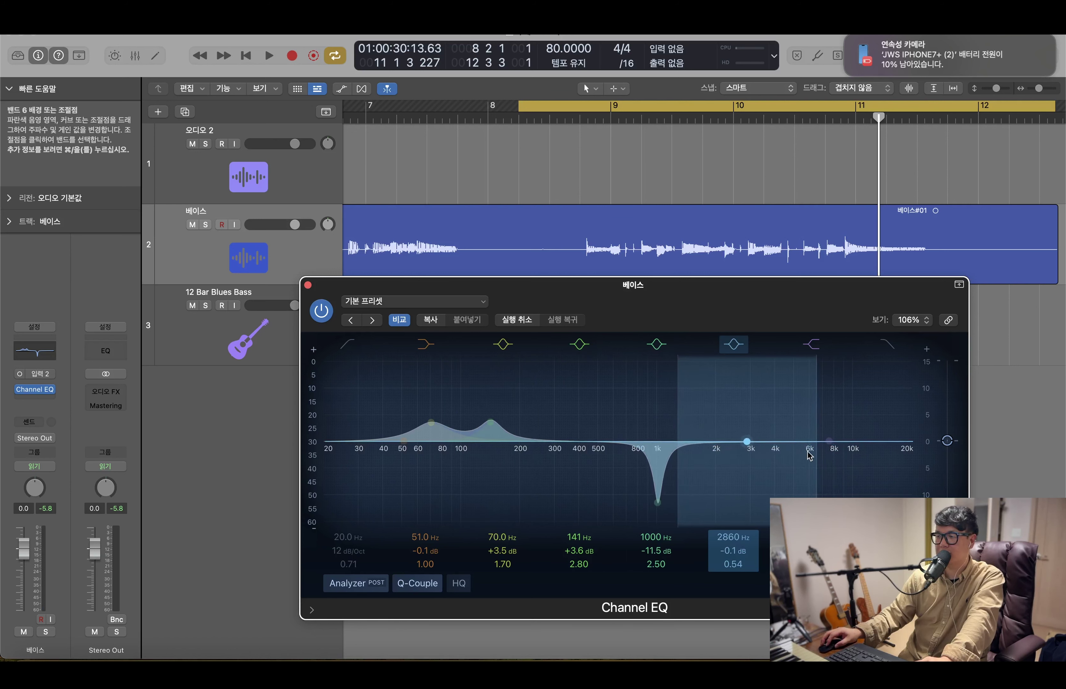
pyautogui.moveTo(819, 457); pyautogui.dragTo(755, 513)
pyautogui.press('space')
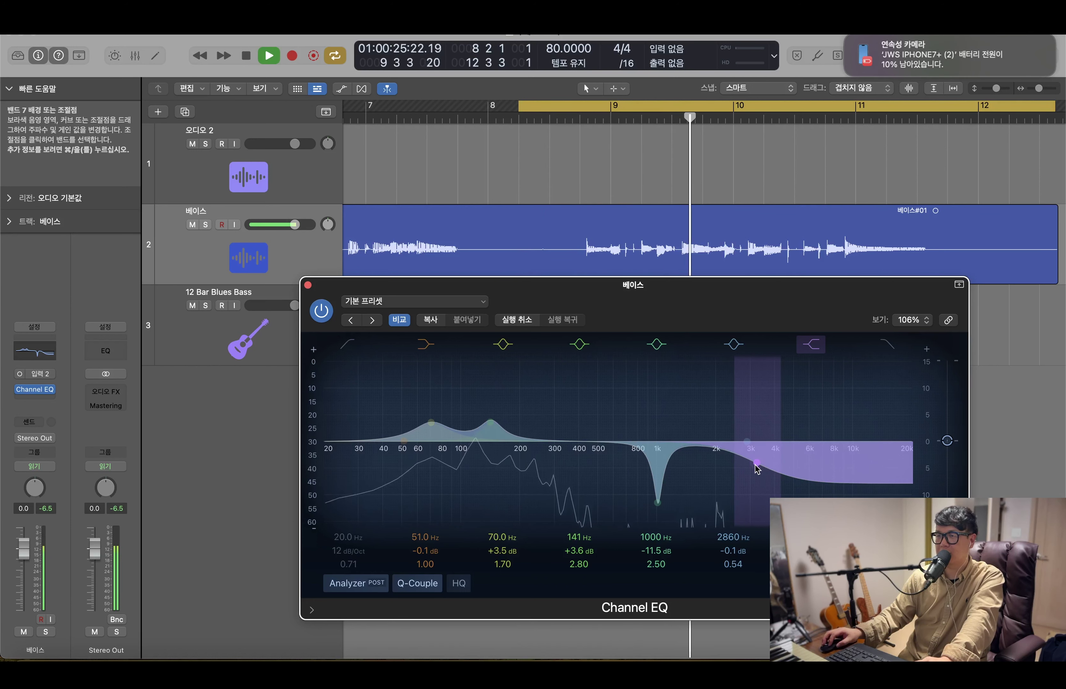
pyautogui.press('space')
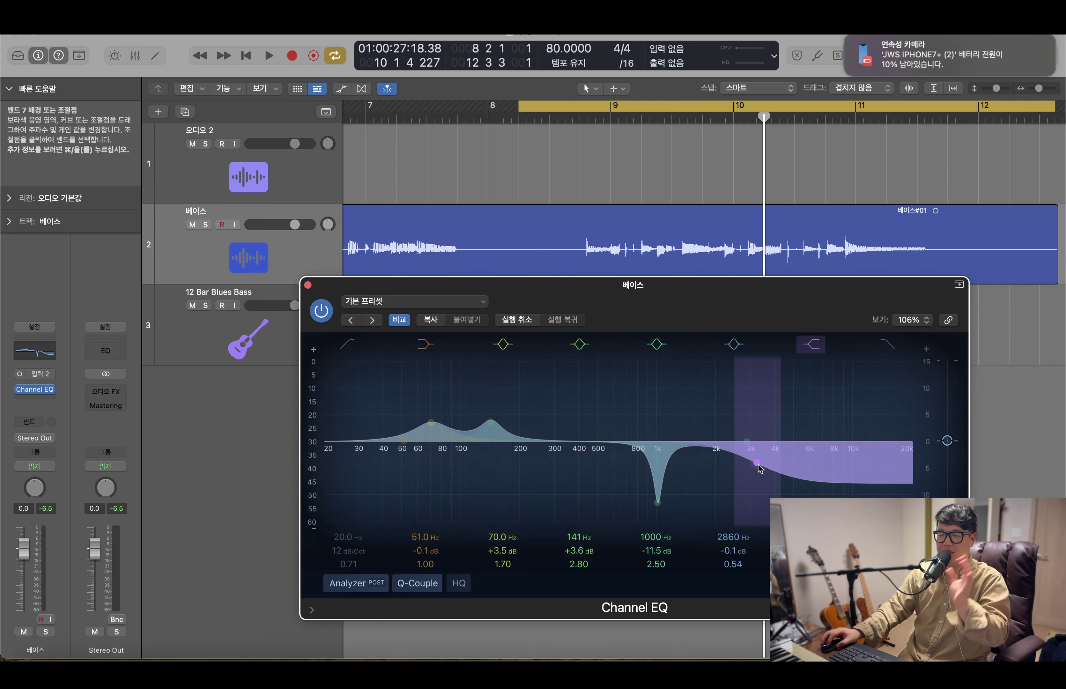
pyautogui.moveTo(757, 462); pyautogui.dragTo(880, 441)
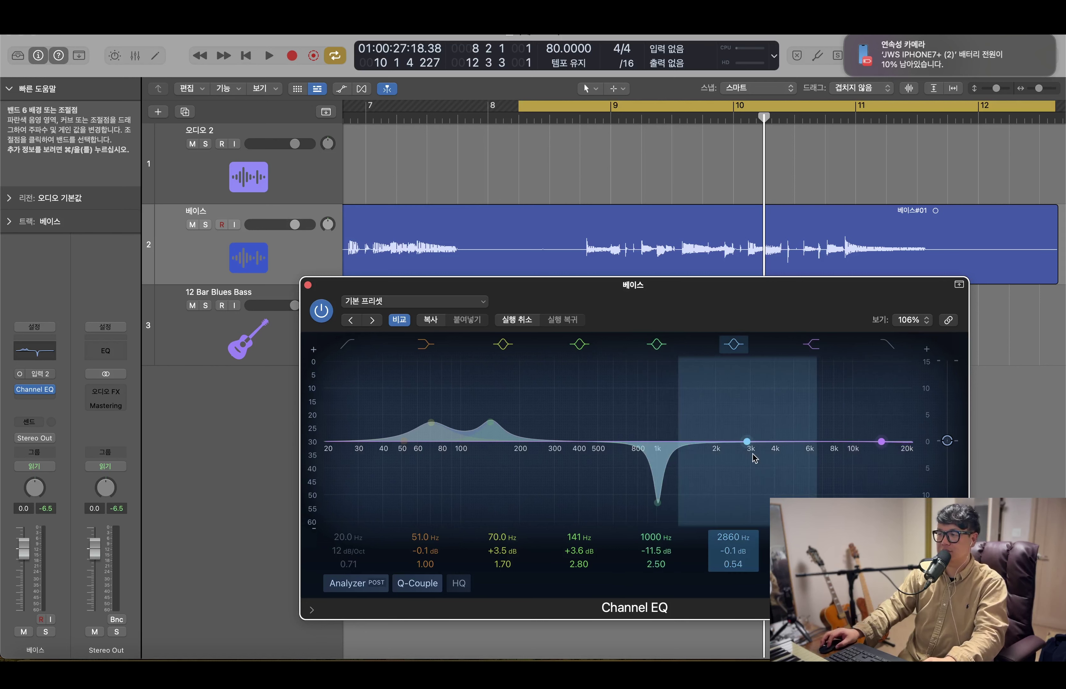
# Boost band 6 to +3.1 dB at 3980 Hz with a Q of 1.80
pyautogui.moveTo(750, 445); pyautogui.dragTo(786, 426)
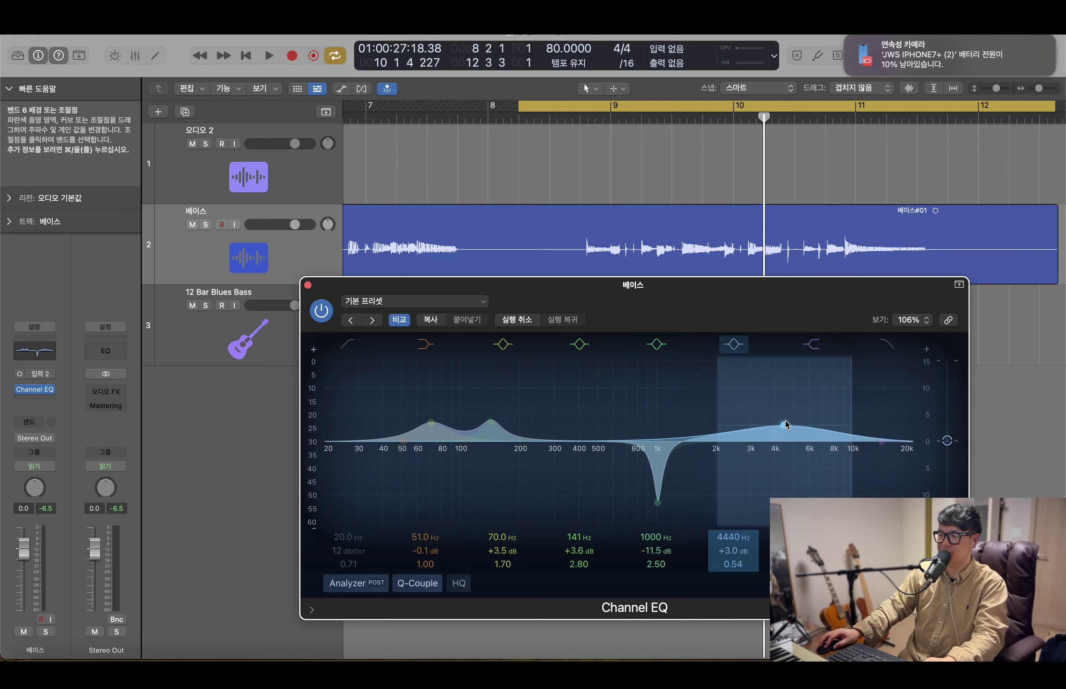
pyautogui.moveTo(757, 565); pyautogui.dragTo(757, 542)
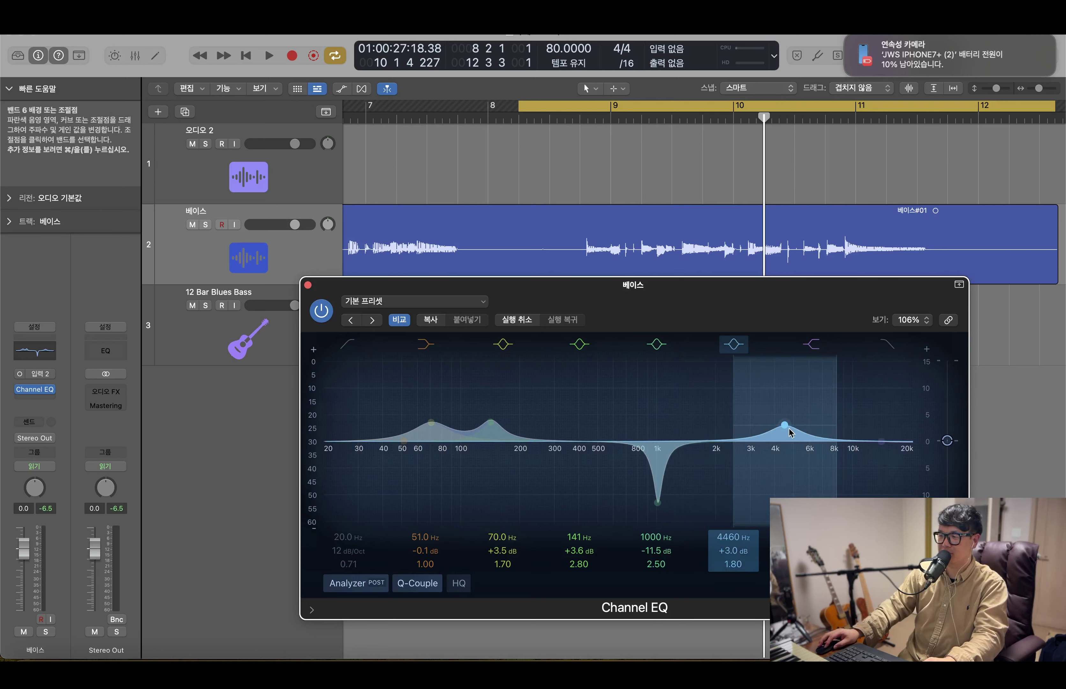
pyautogui.moveTo(784, 424); pyautogui.dragTo(778, 421)
# Set band 5's cut to -12.8 dB at 985 Hz and widen its Q to 1.00 while the phrase plays
pyautogui.click(657, 503)
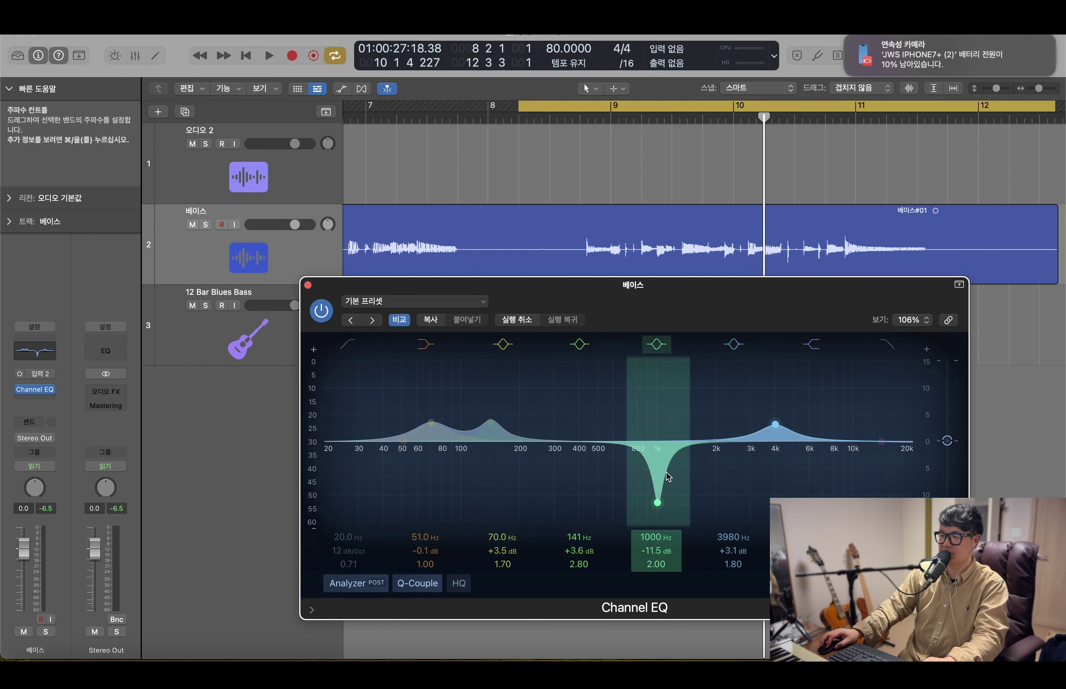
pyautogui.moveTo(657, 505); pyautogui.dragTo(655, 513)
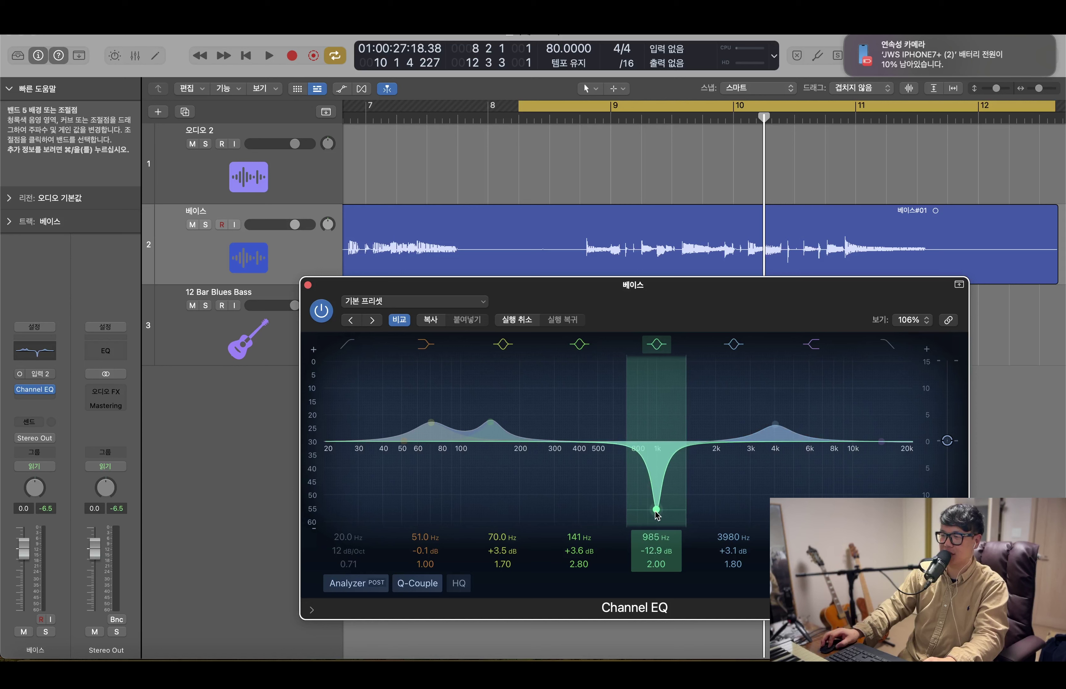
pyautogui.doubleClick(554, 120)
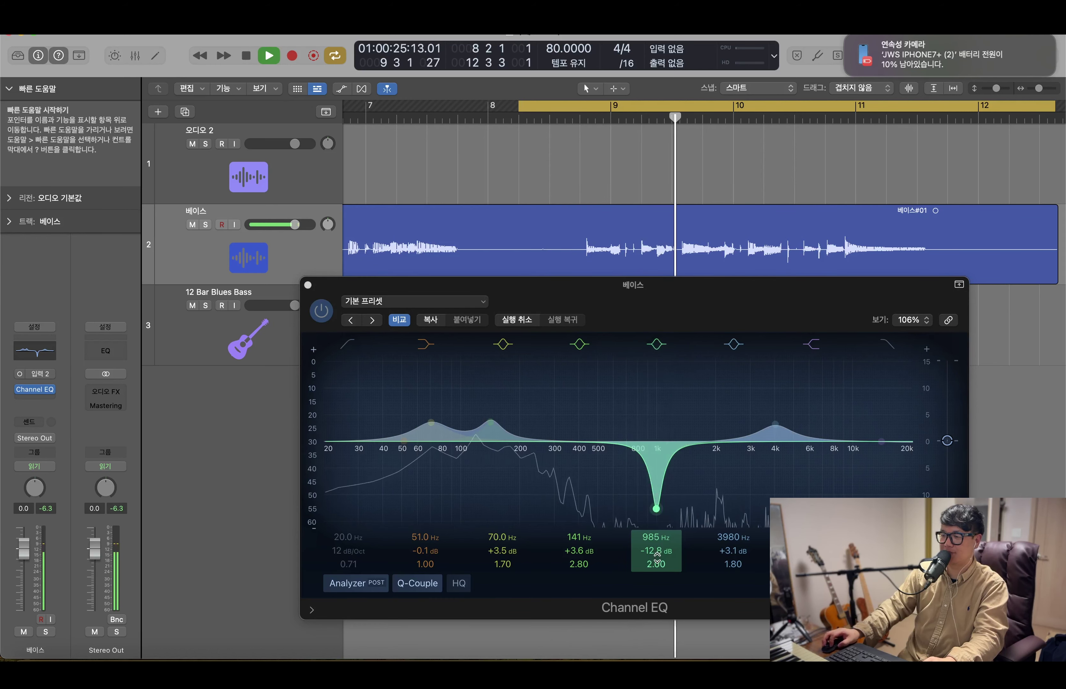
pyautogui.moveTo(656, 563); pyautogui.dragTo(656, 586)
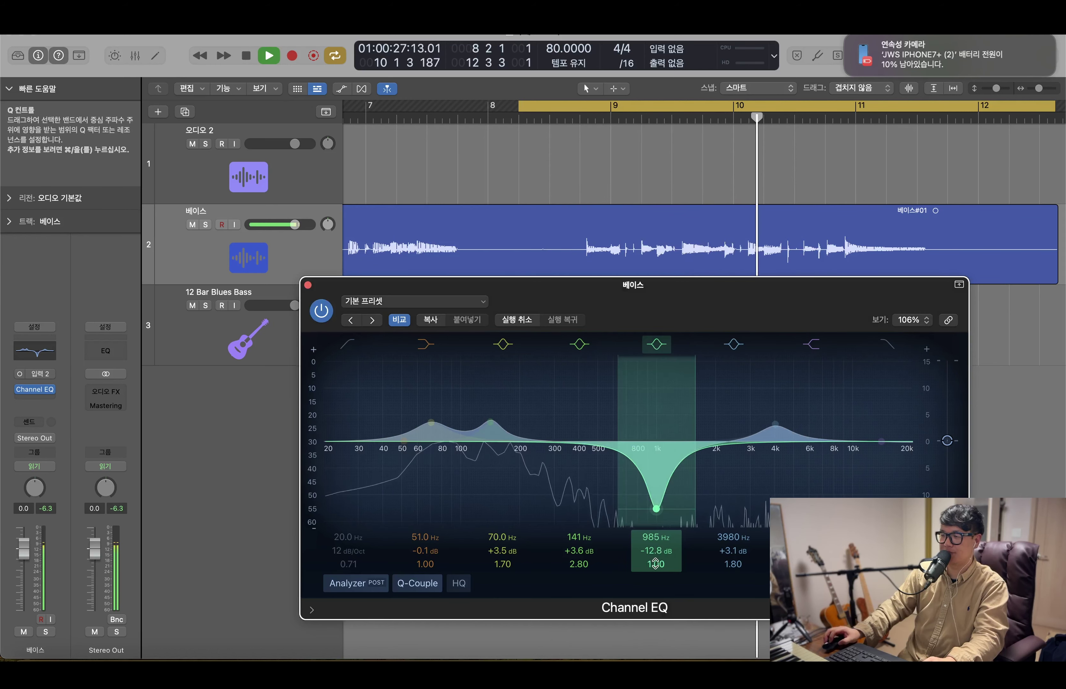
# Move band 6's boost to +3.2 dB at 6800 Hz and turn band 4 into a -8.5 dB cut at 316 Hz with Q 1.50
pyautogui.moveTo(773, 418); pyautogui.dragTo(820, 424)
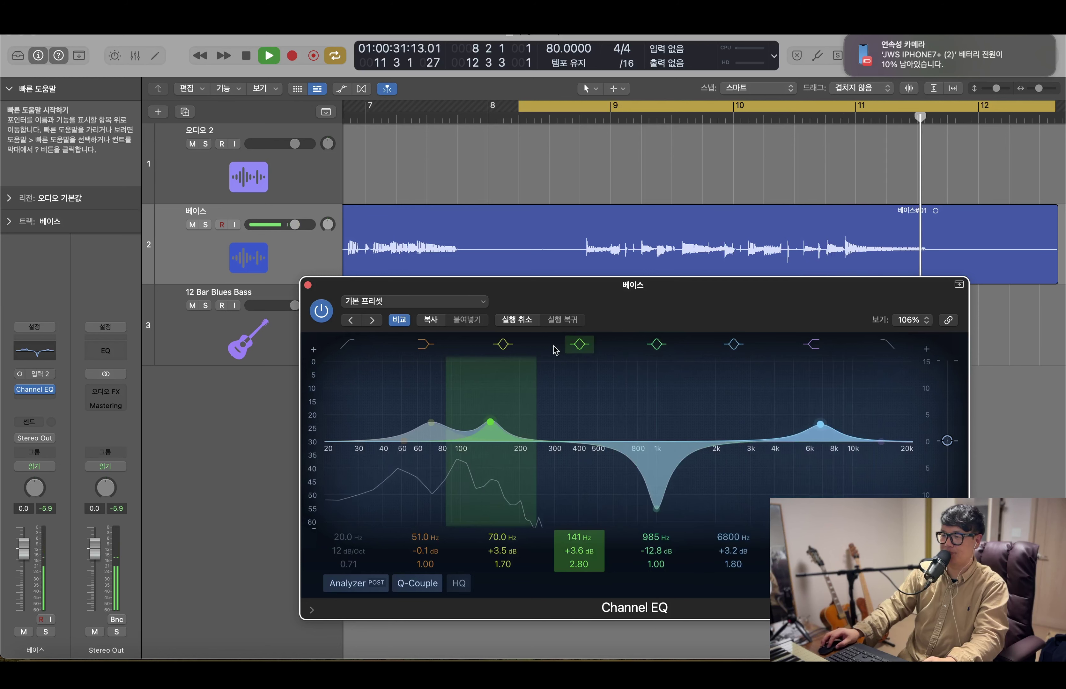
pyautogui.moveTo(490, 422); pyautogui.dragTo(559, 486)
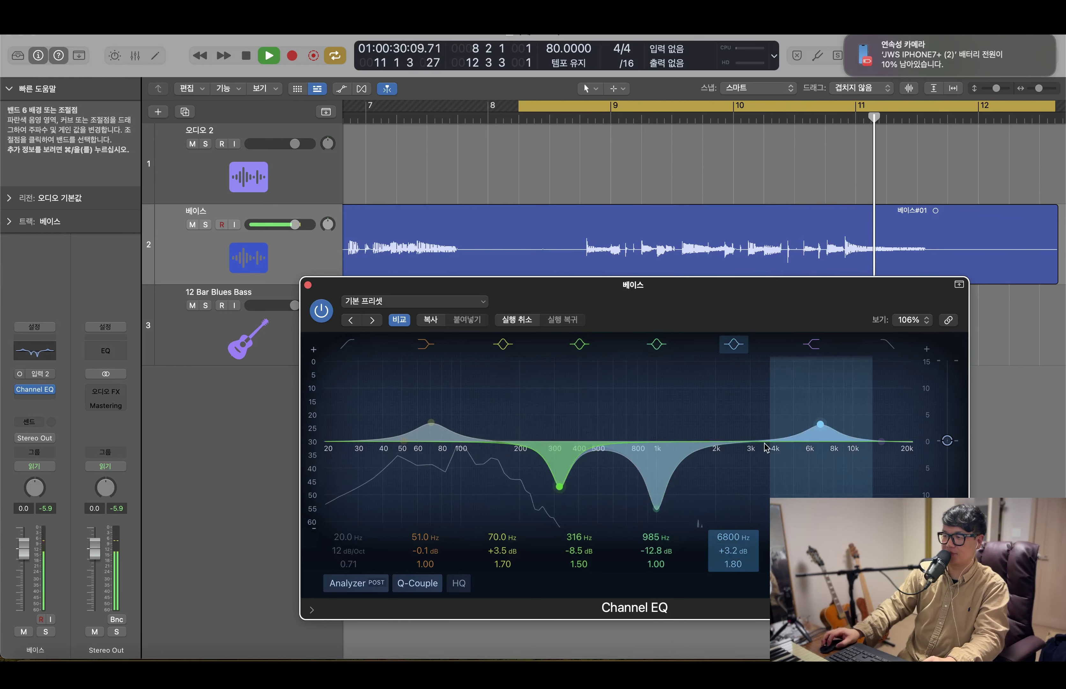
# Reduce band 6 to +0.9 dB at 3920 Hz and raise band 7's high shelf by about 3 dB around 8 kHz
pyautogui.moveTo(817, 427); pyautogui.dragTo(773, 437)
pyautogui.moveTo(856, 447); pyautogui.dragTo(818, 428)
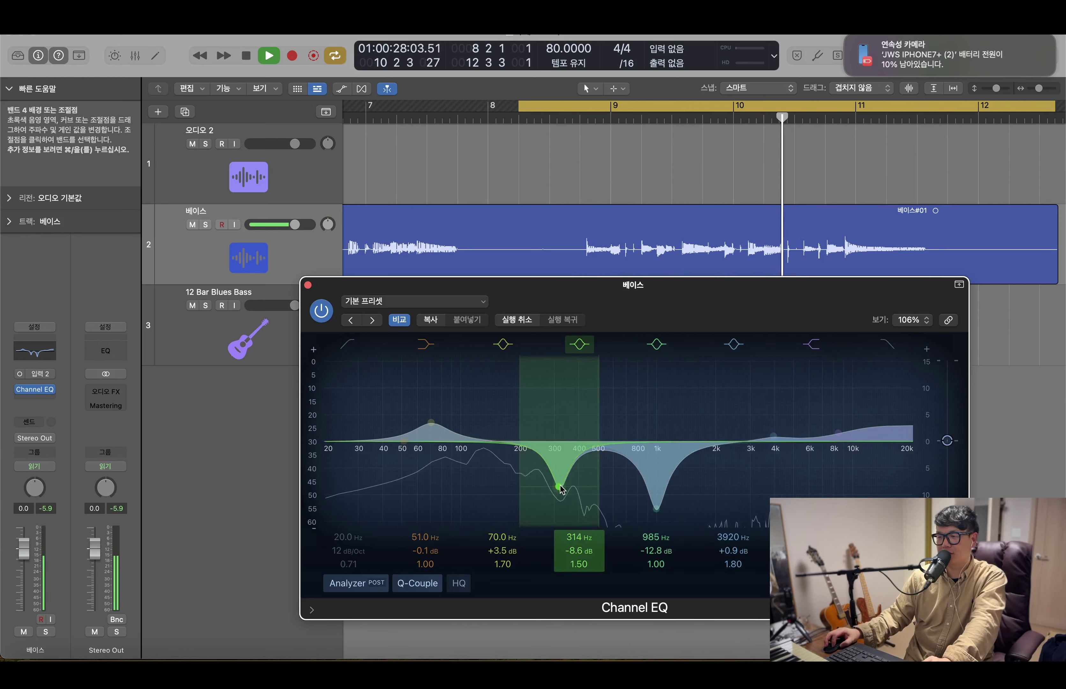
# Set band 4's cut to -9.3 dB at 382 Hz and compare the phrase against the bypassed sound, leaving the EQ enabled
pyautogui.moveTo(559, 487); pyautogui.dragTo(576, 490)
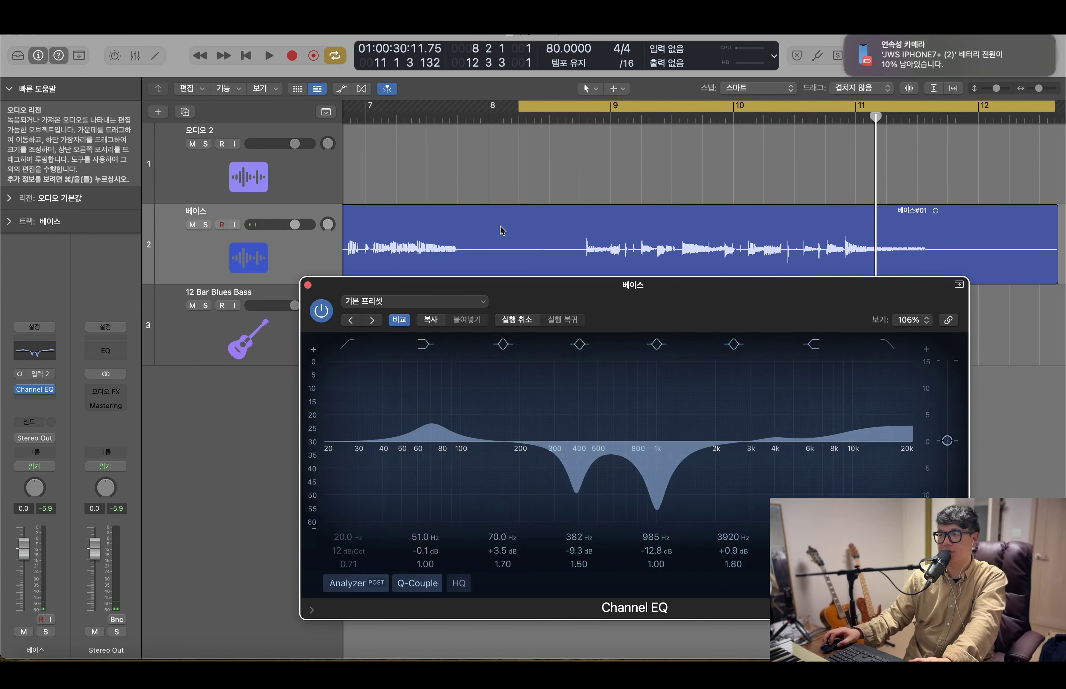
pyautogui.press('space')
pyautogui.click(322, 311)
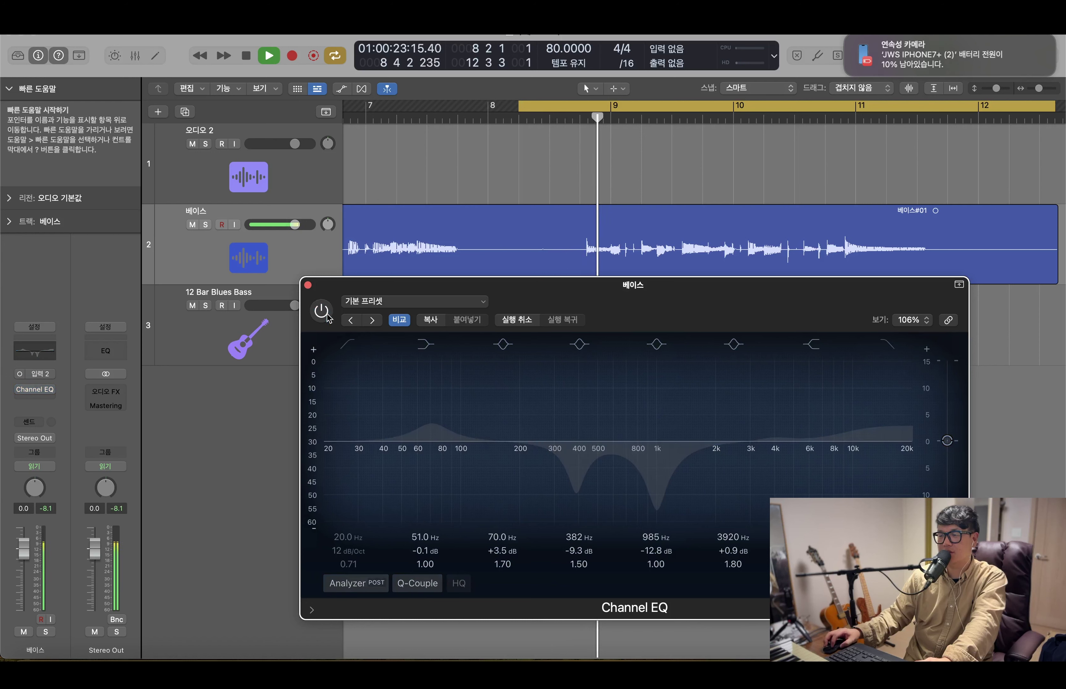
pyautogui.click(322, 311)
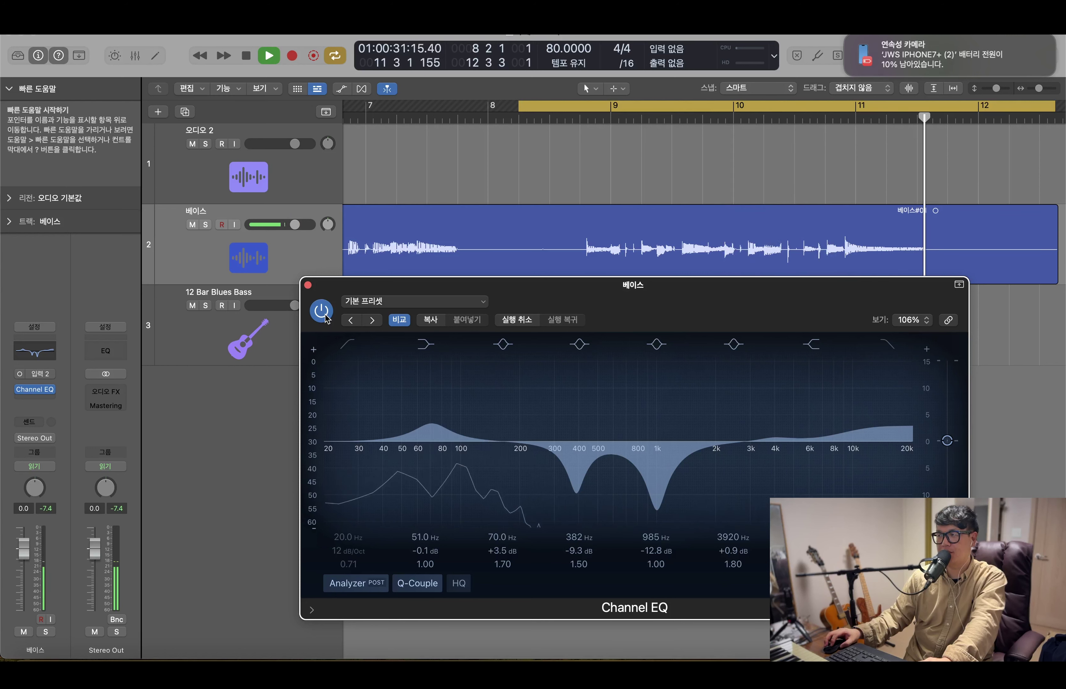
pyautogui.press('space')
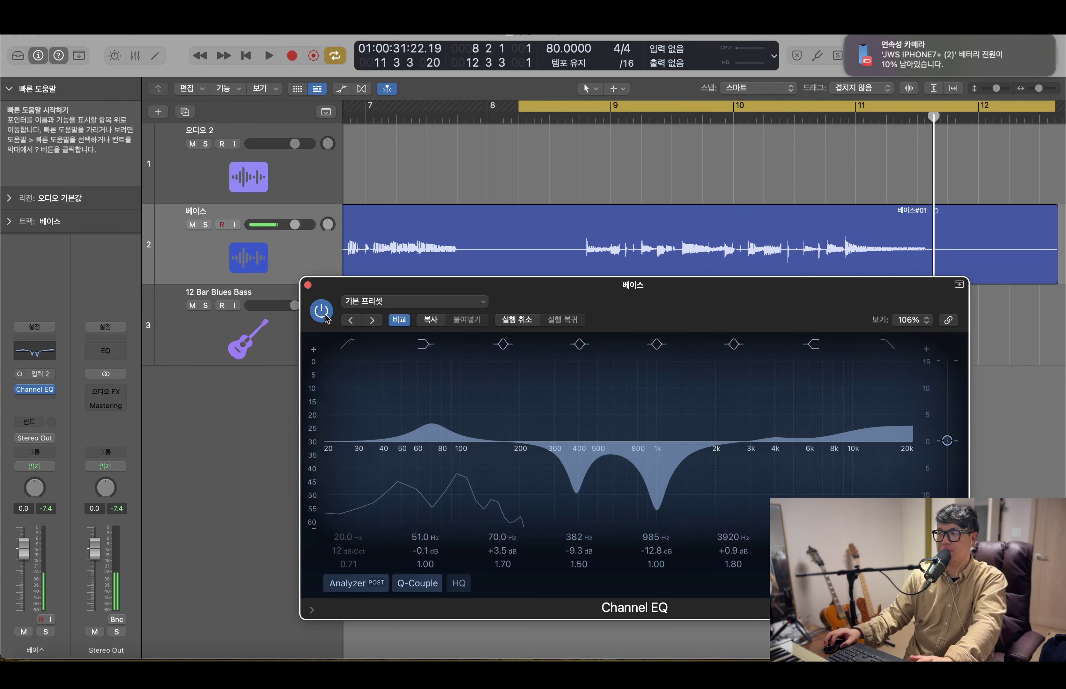
# Close the Channel EQ and extend the cycle range over both bass phrases, from 2 2 1 1 to 12 3 1 1
pyautogui.click(308, 285)
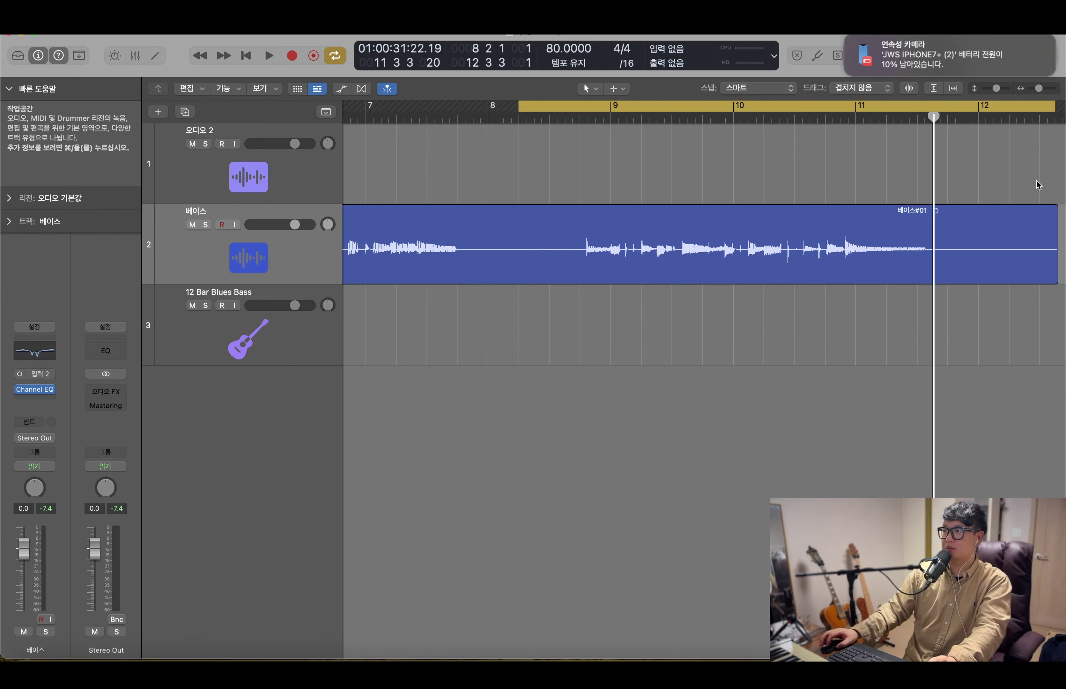
pyautogui.scroll(-5, 1038, 105)
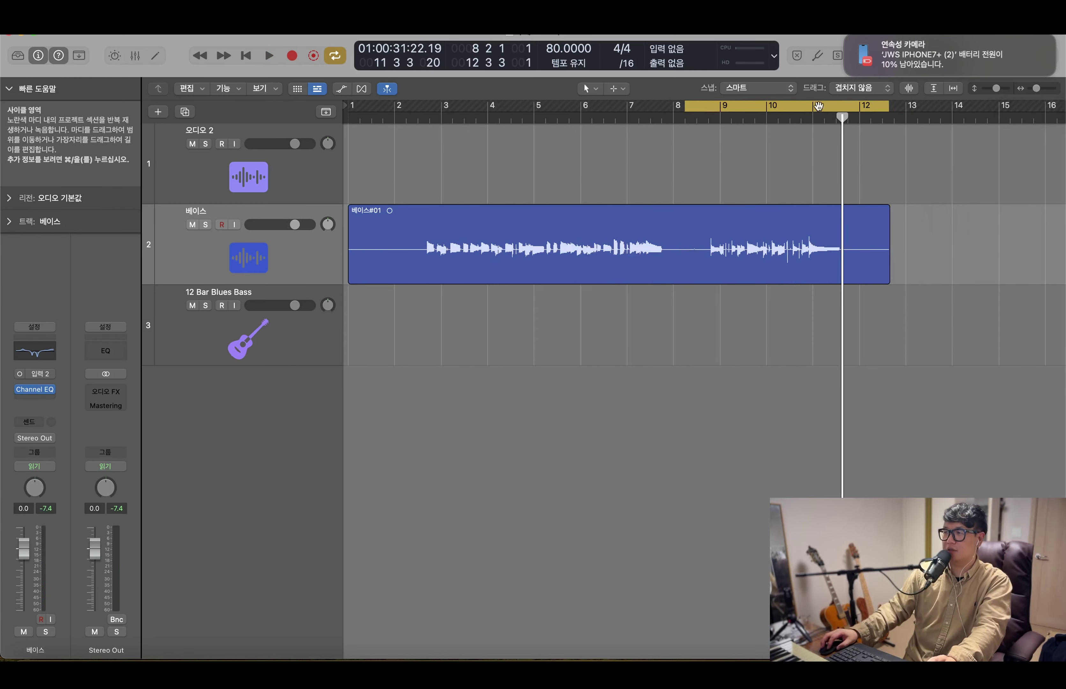
pyautogui.moveTo(818, 106); pyautogui.dragTo(543, 133)
pyautogui.moveTo(609, 107); pyautogui.dragTo(885, 127)
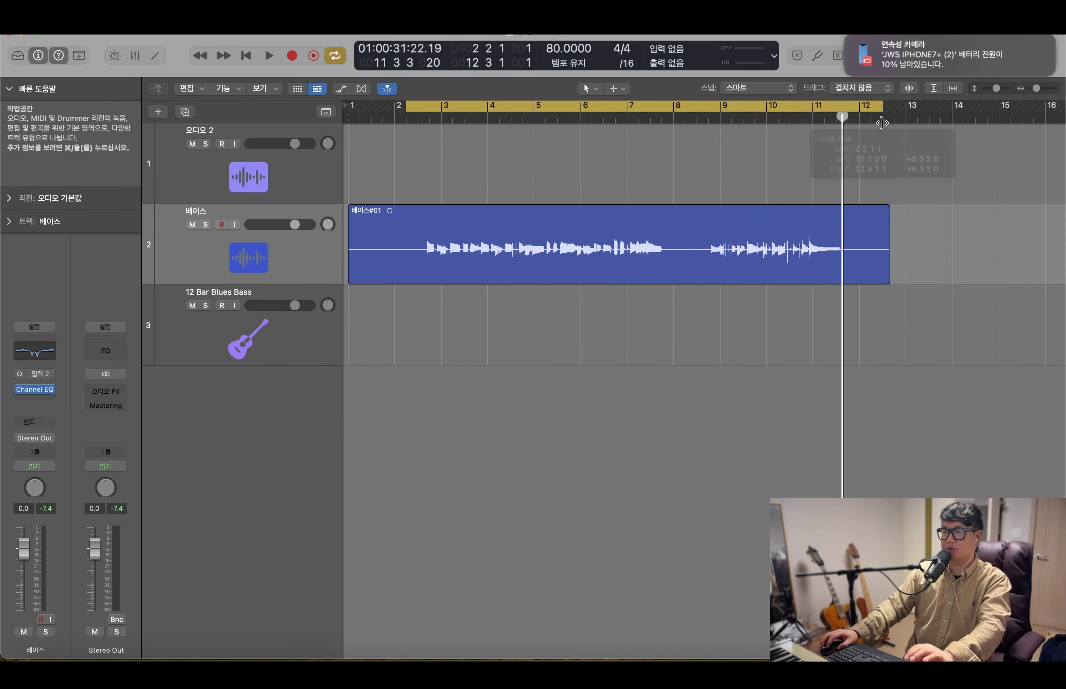